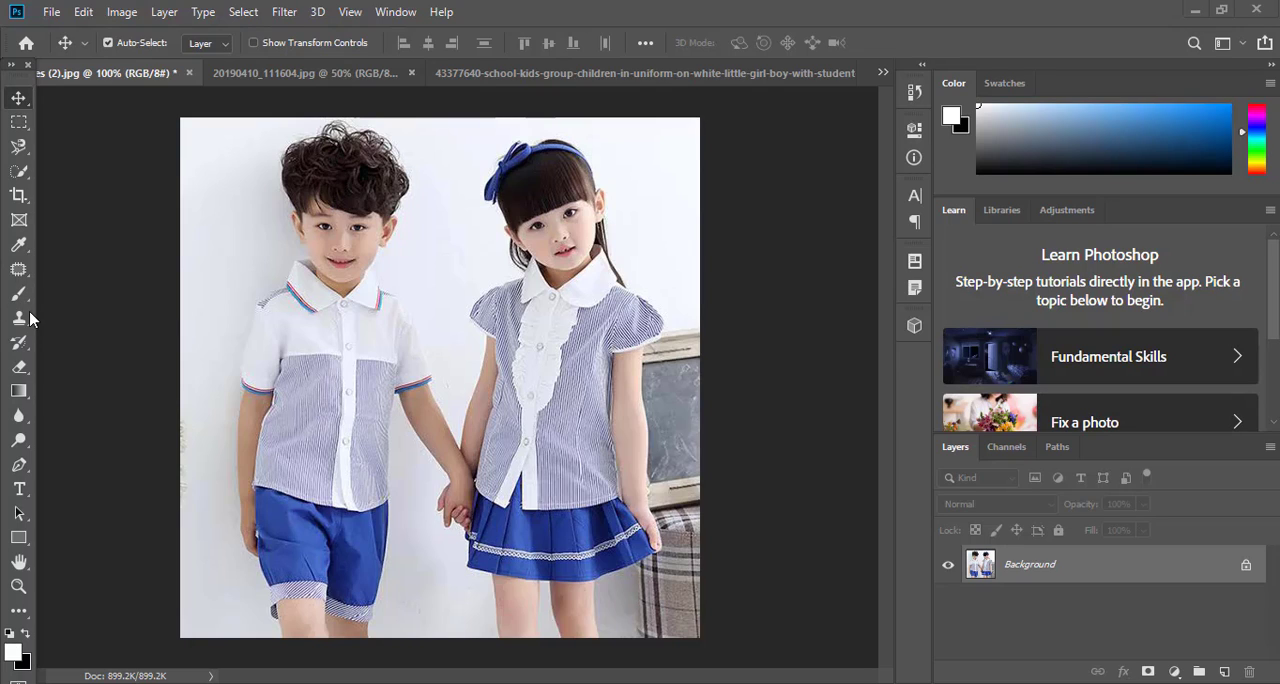
Crop the photo of the boy and girl inward on all four sides, trimming the borders and their lower legs
click(24, 201)
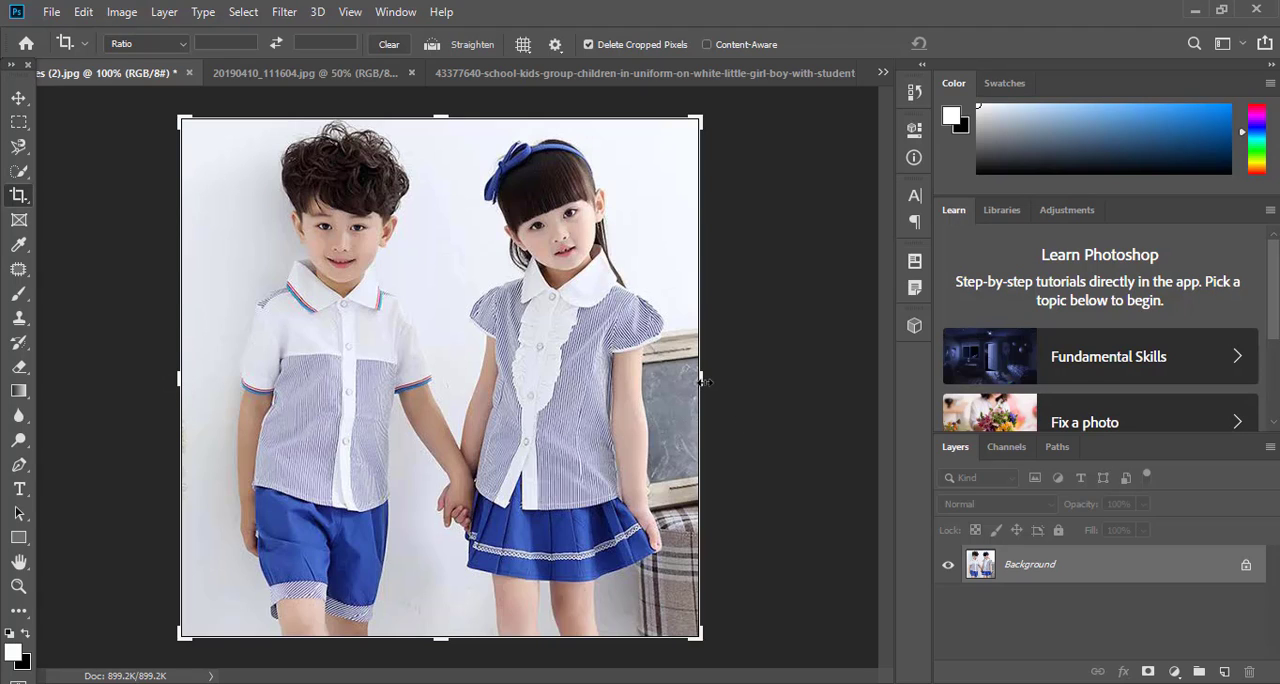
mouse_move(694, 381)
mouse_down()
mouse_move(680, 372)
mouse_move(712, 372)
mouse_move(687, 392)
mouse_up()
drag(192, 376, 214, 376)
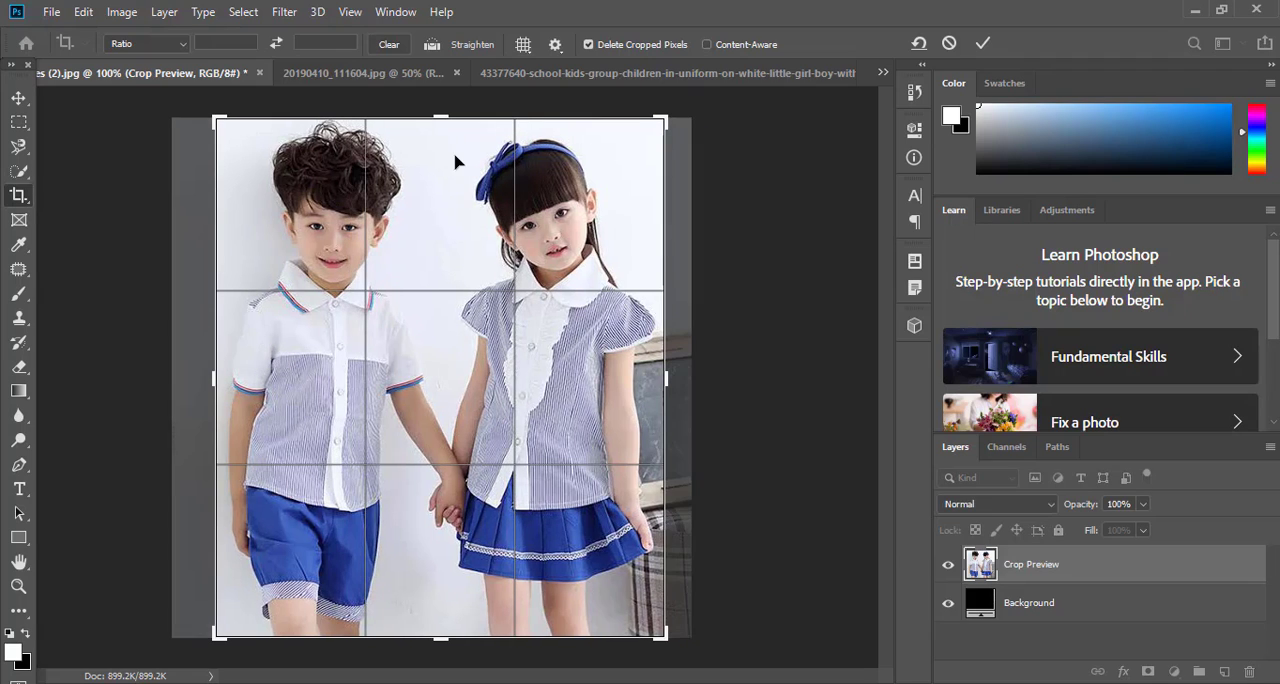
drag(441, 110, 438, 131)
drag(450, 625, 449, 581)
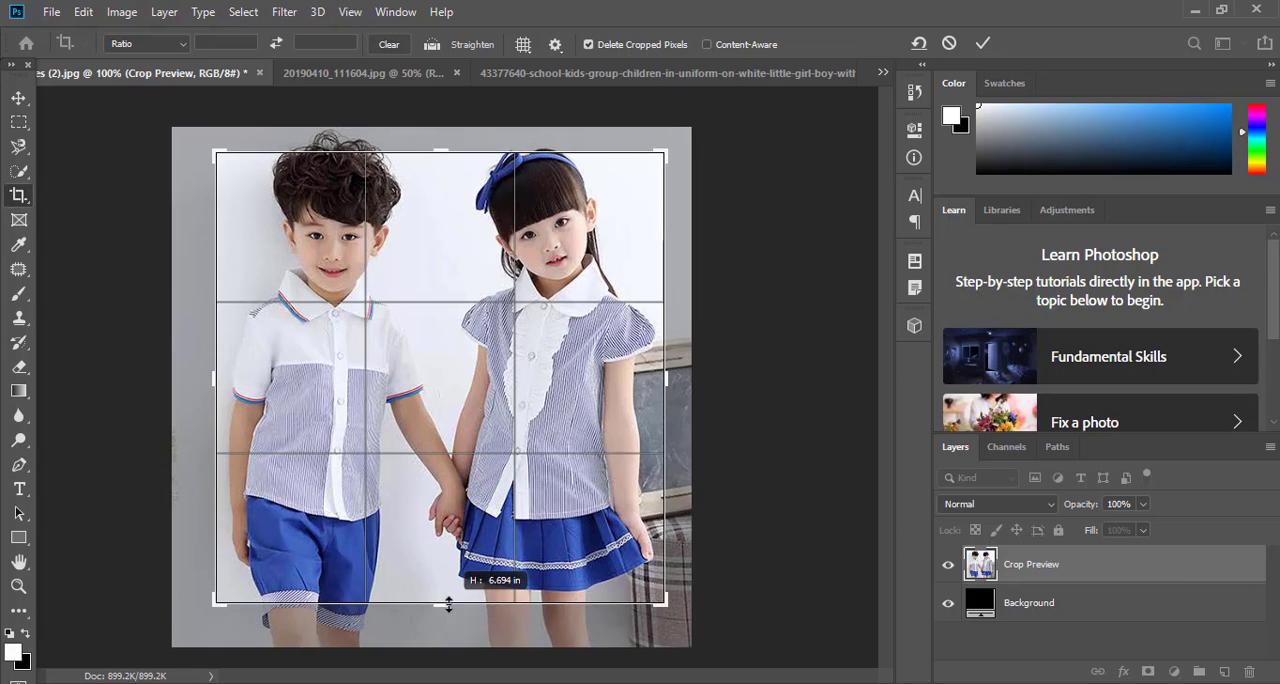
click(983, 43)
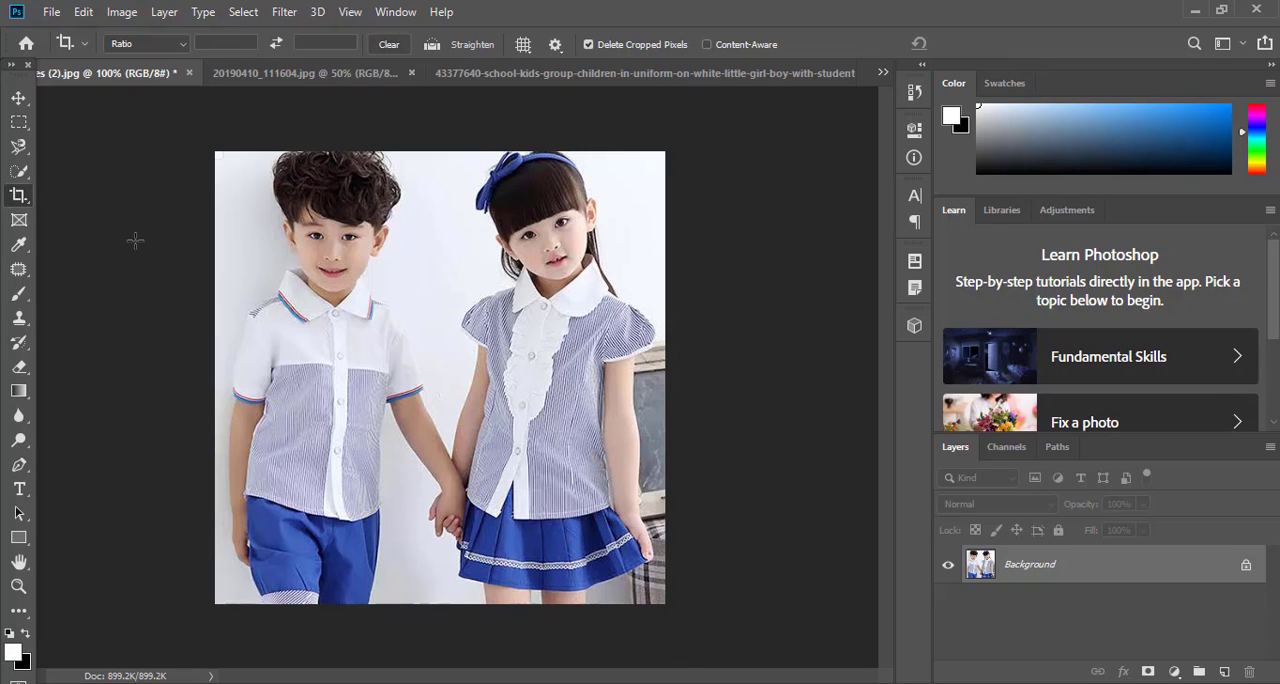
Crop the photo to its left half containing only the boy, using the Perspective Crop tool
right_click(22, 197)
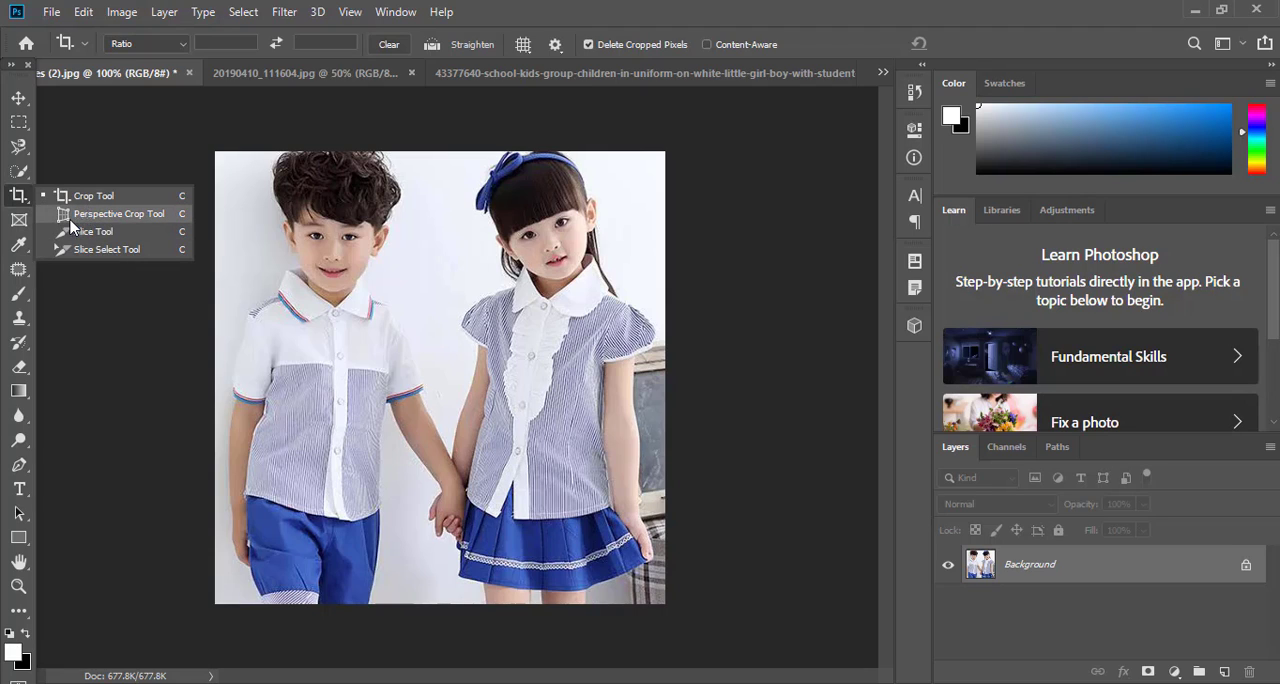
click(100, 214)
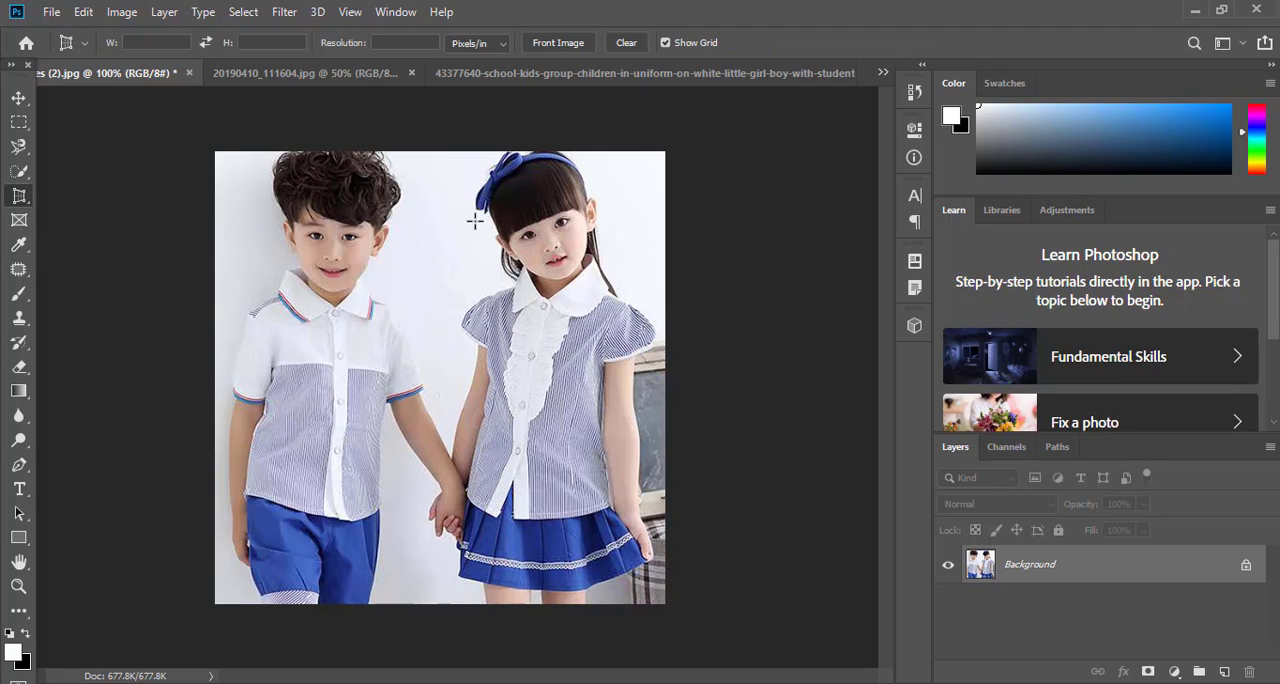
mouse_move(443, 148)
mouse_down()
mouse_move(449, 590)
mouse_move(271, 640)
mouse_move(214, 640)
mouse_move(213, 651)
mouse_up()
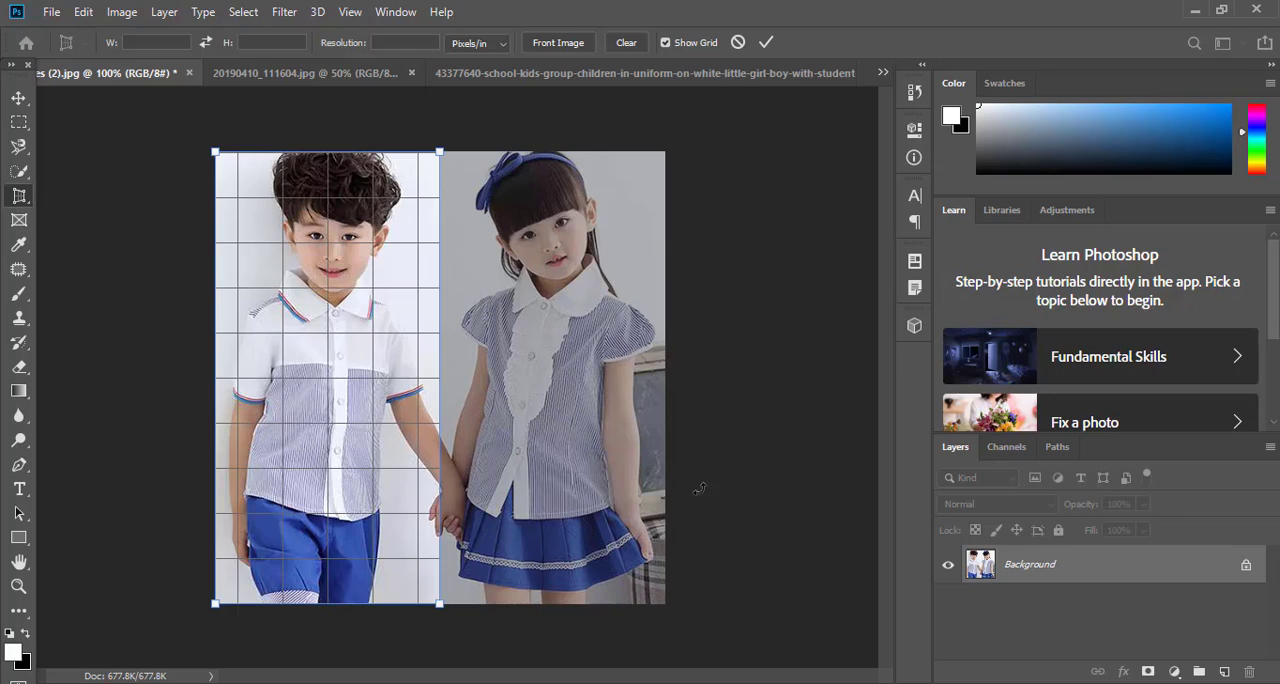
click(764, 44)
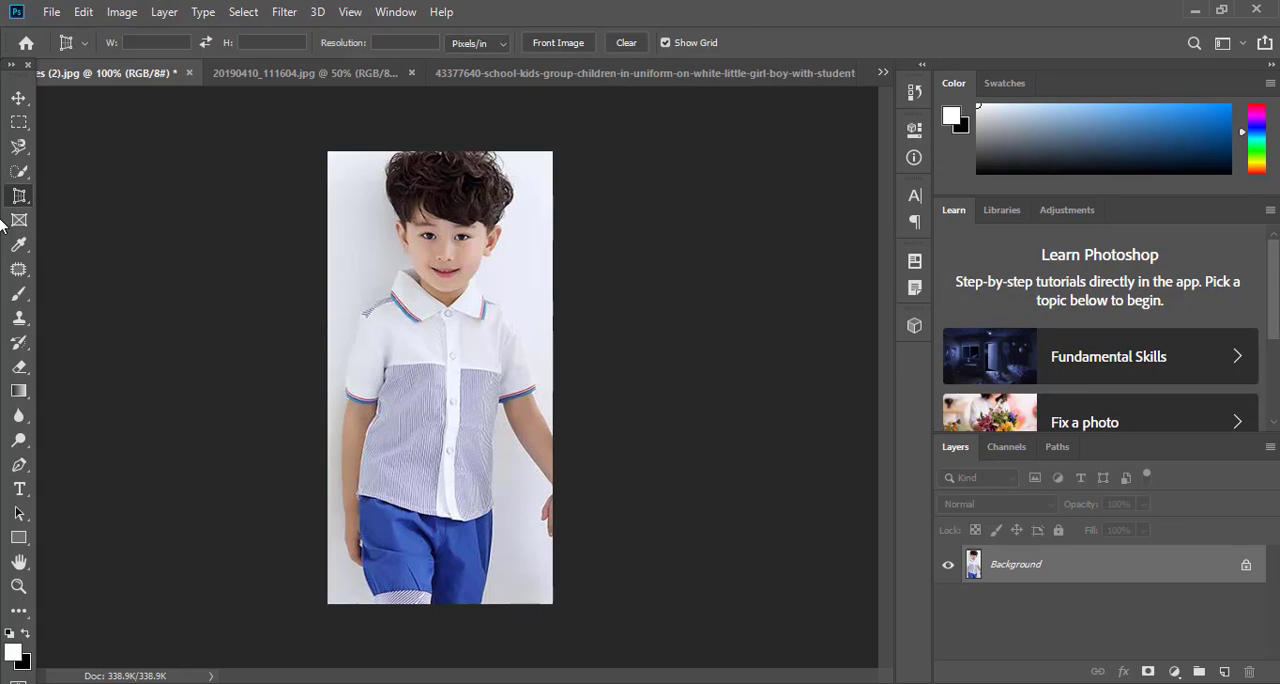
In 20190410_111604.jpg, draw a slice about 646 by 886 px around the girl and shift it down and to the right
click(296, 75)
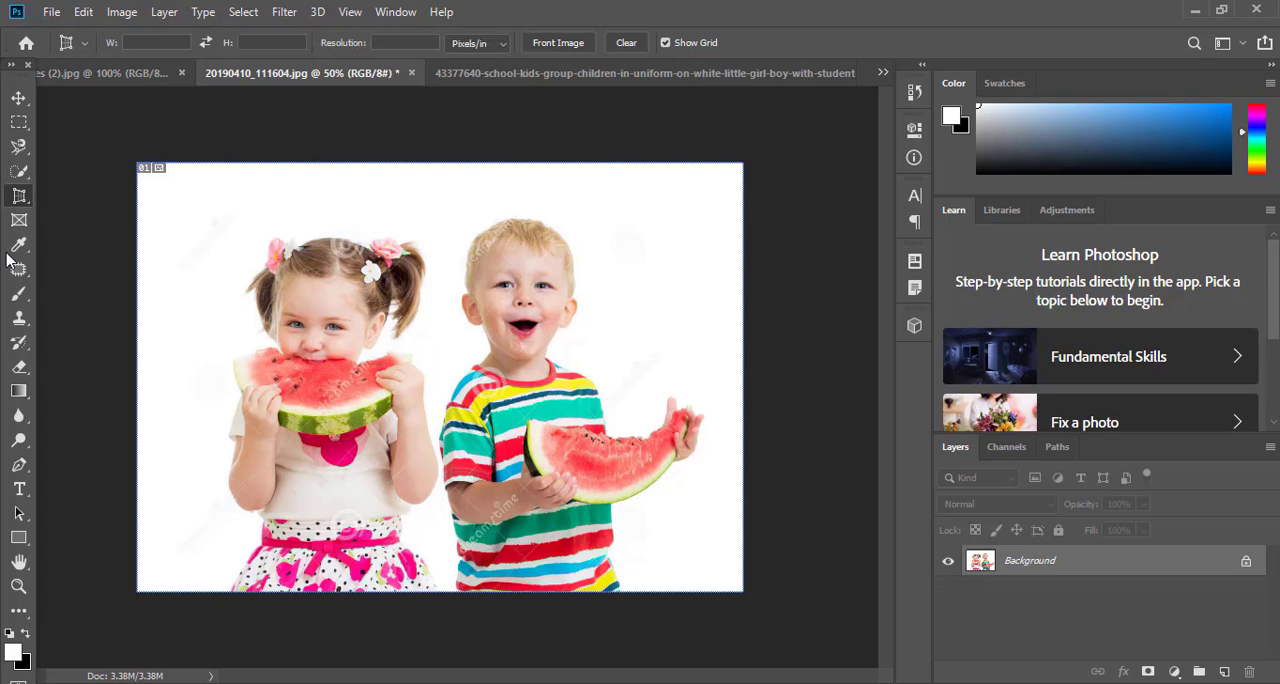
right_click(19, 199)
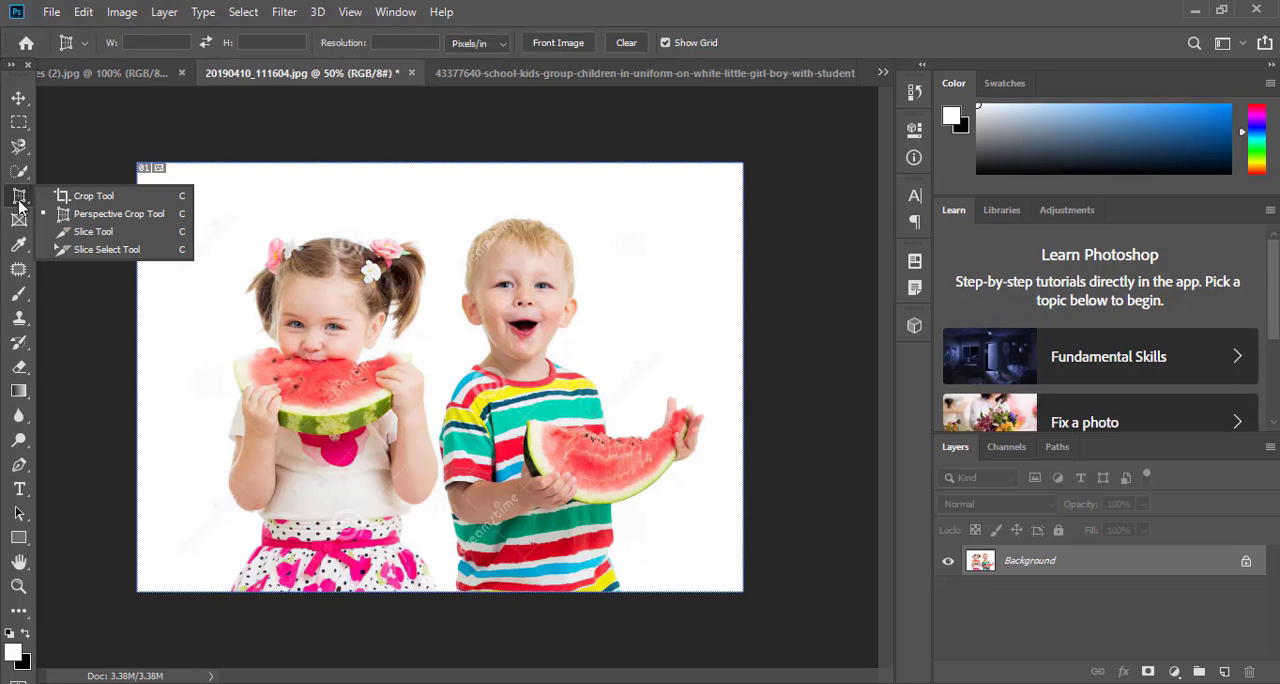
click(84, 232)
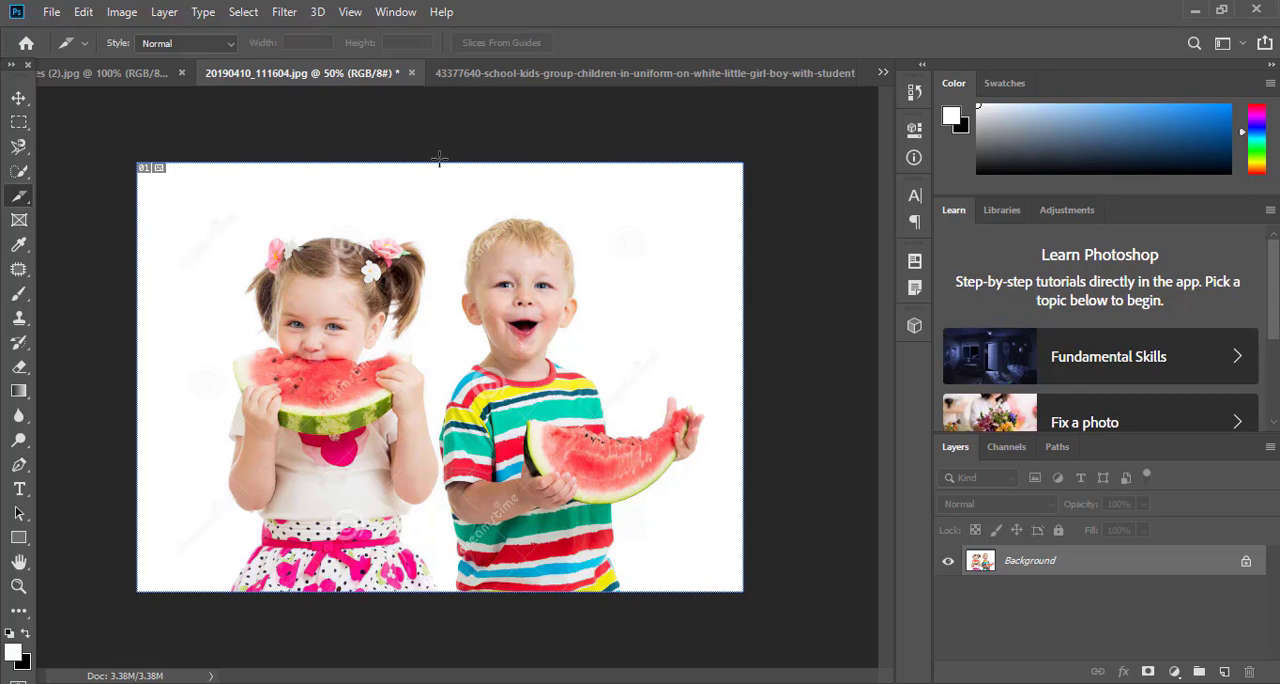
drag(439, 162, 140, 578)
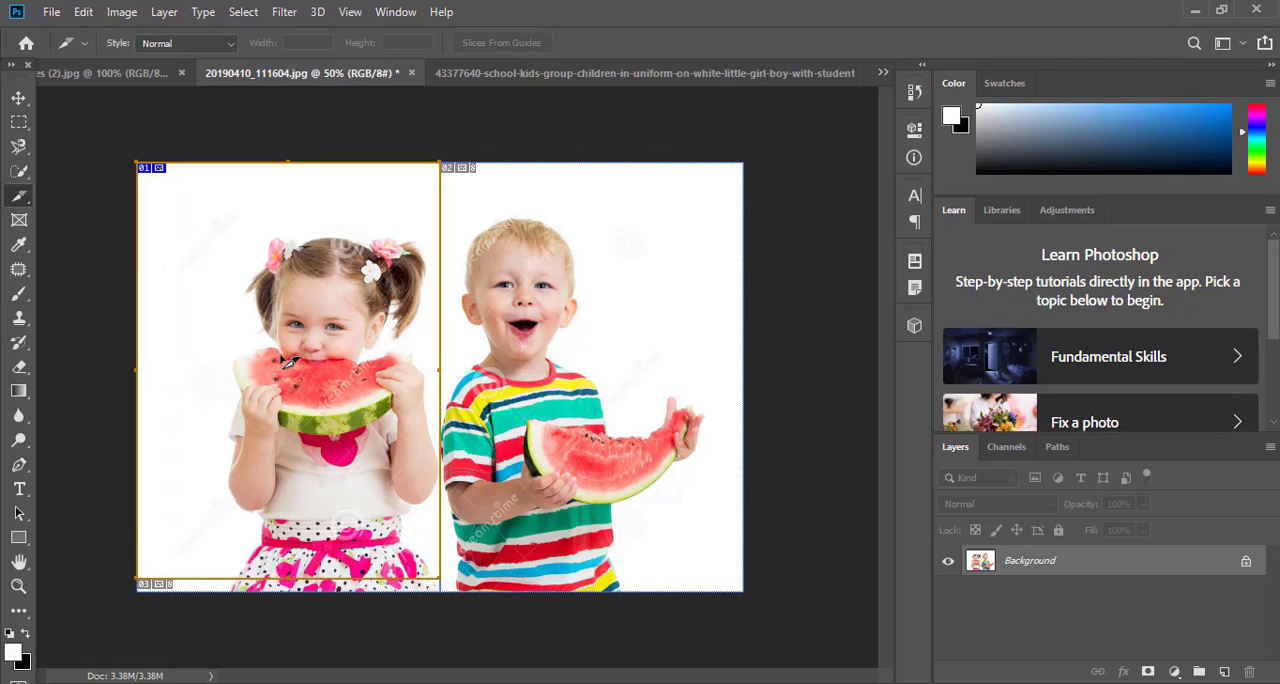
drag(280, 360, 323, 387)
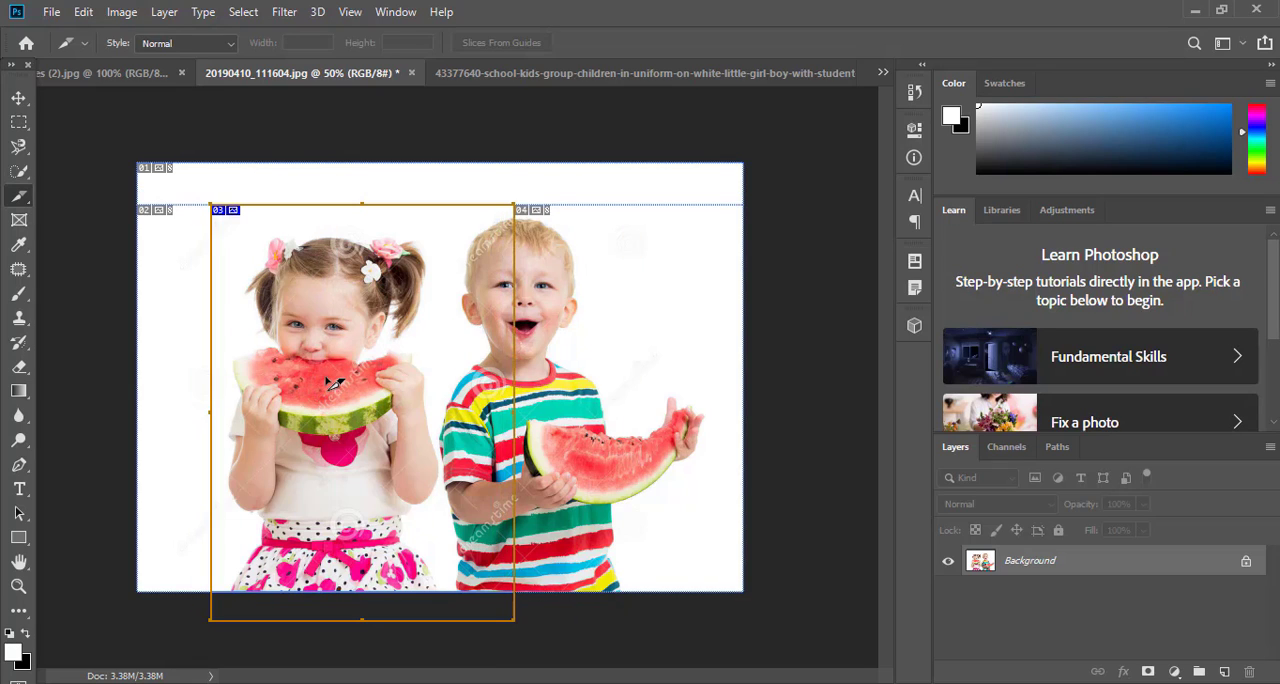
Review the slice options of the slice over the girl and accept them without edits
right_click(355, 240)
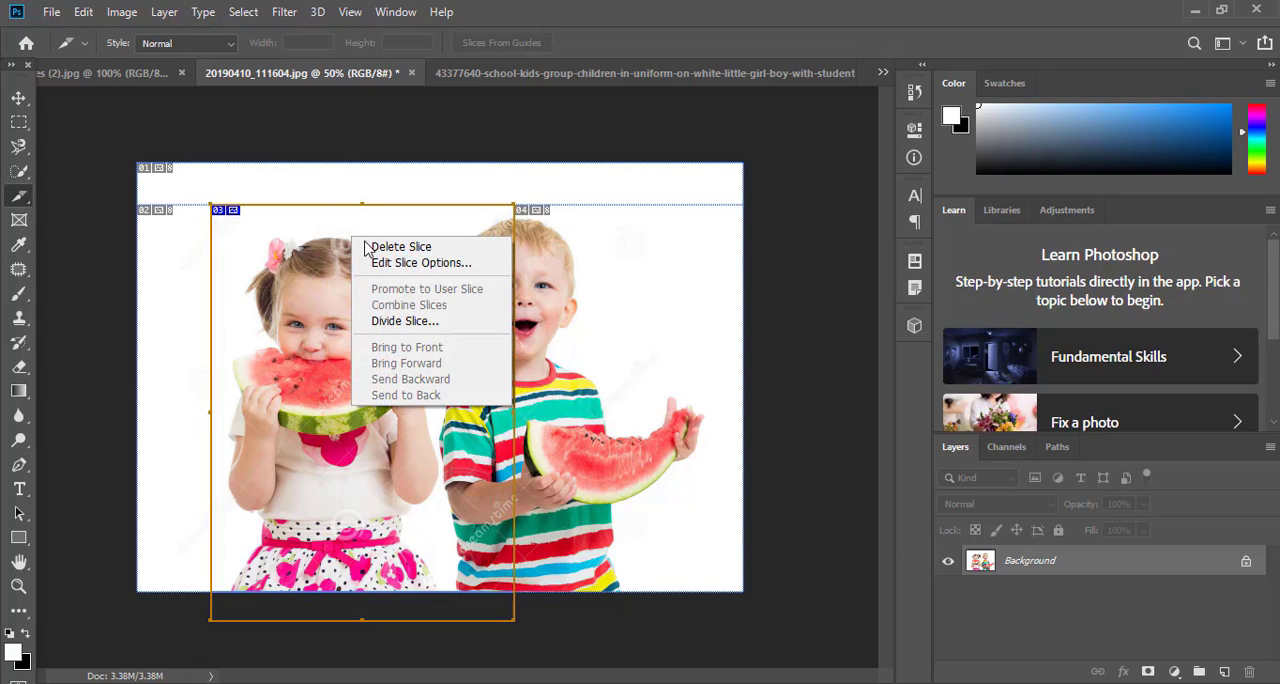
click(406, 262)
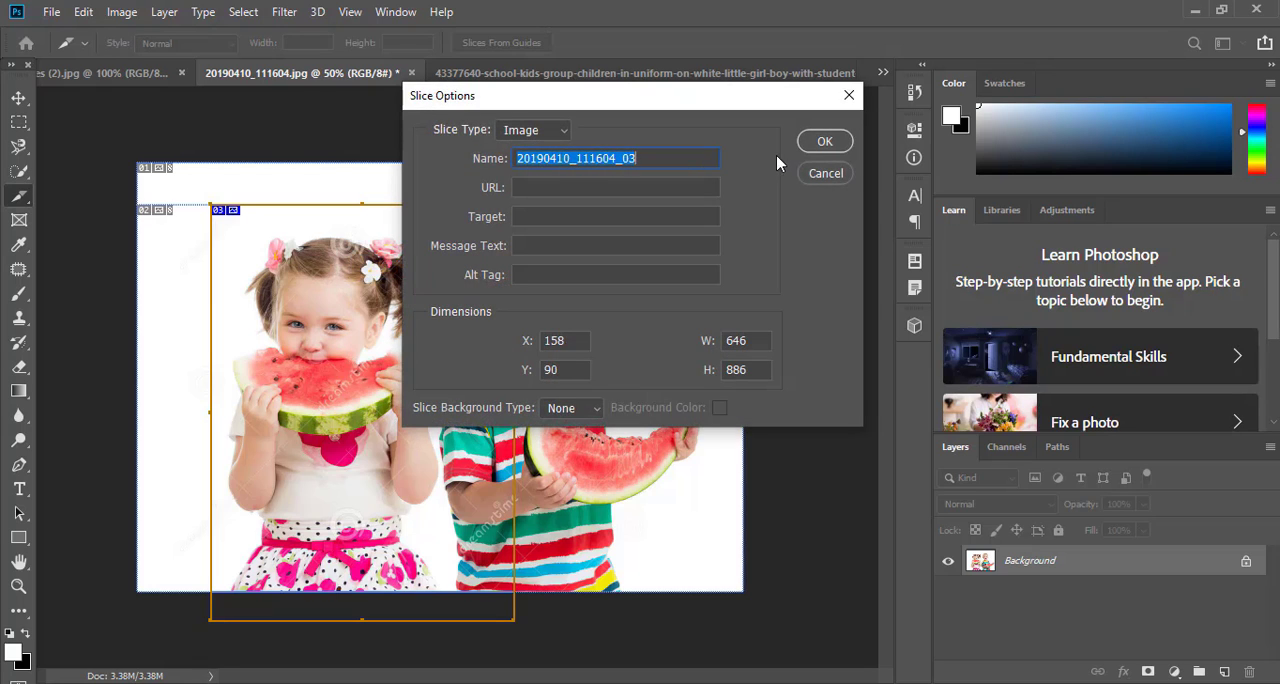
click(824, 143)
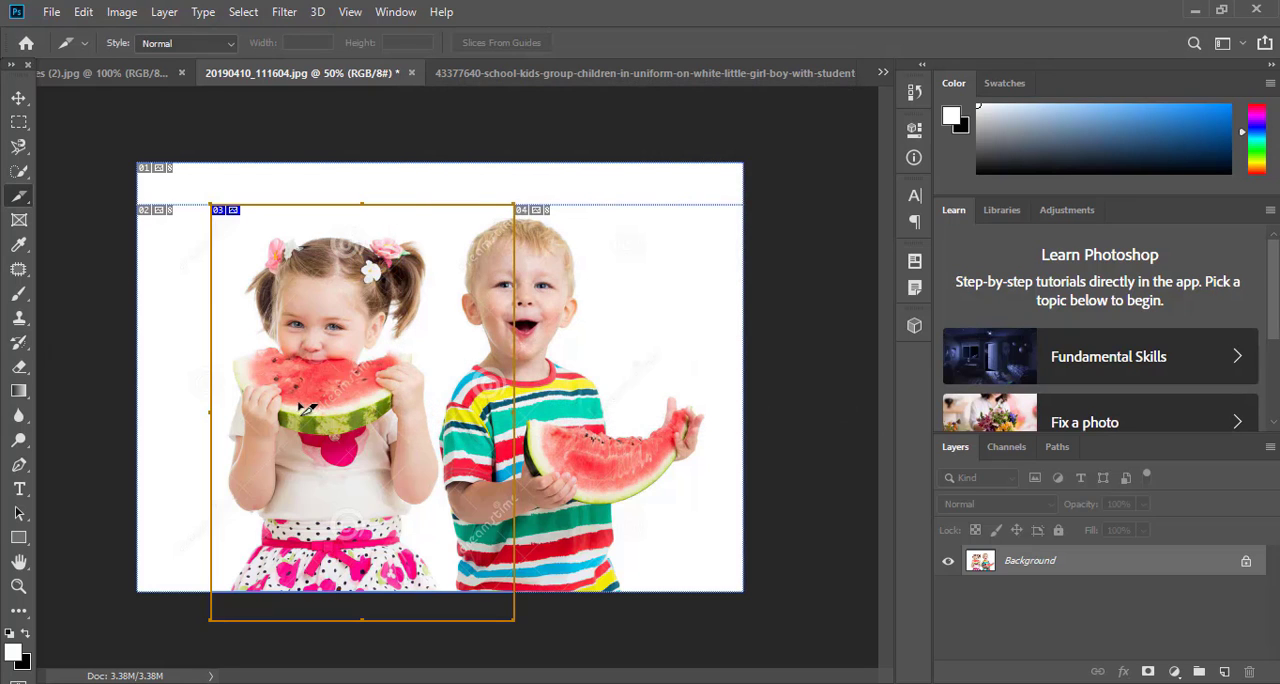
Select the slice of the school-kids image with the Slice Select tool and look through its available slice commands
right_click(29, 202)
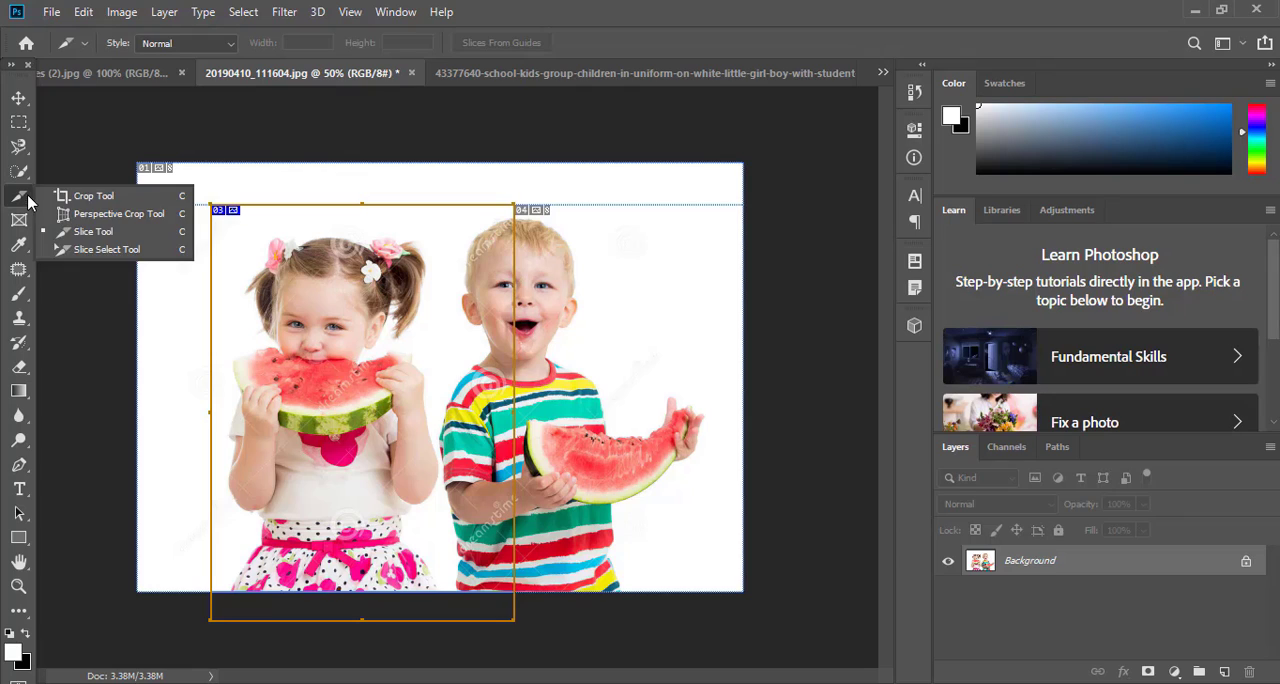
click(92, 253)
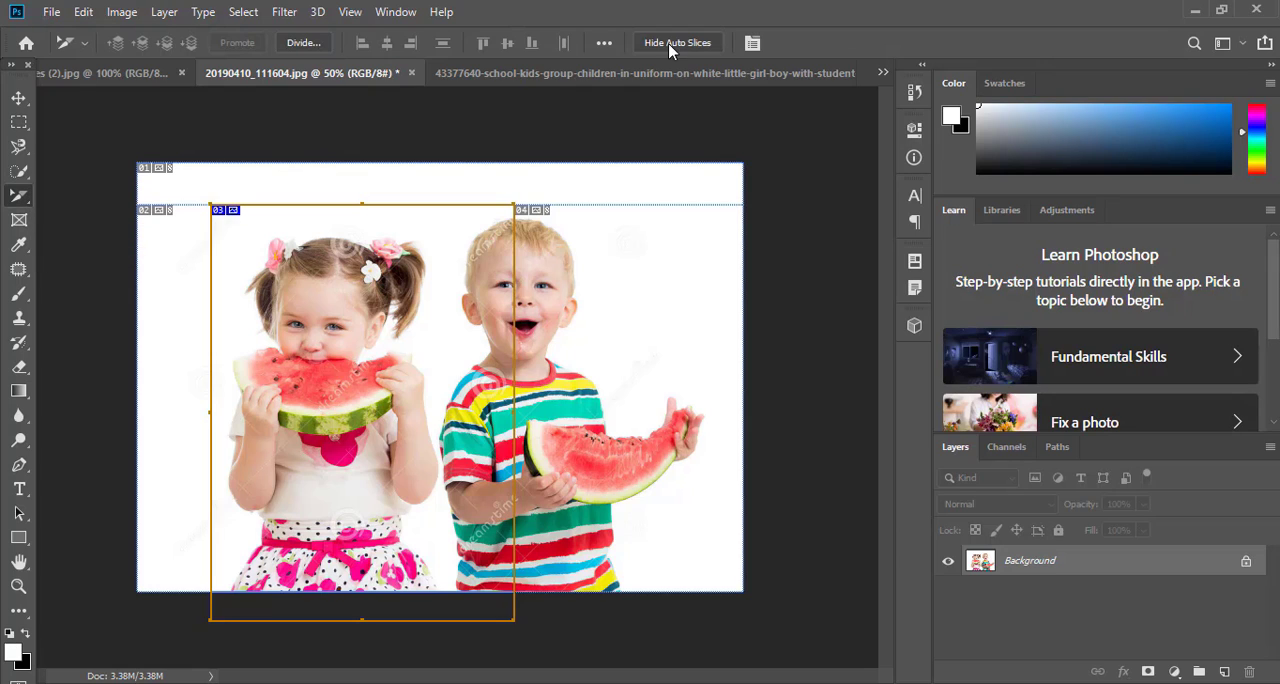
click(509, 74)
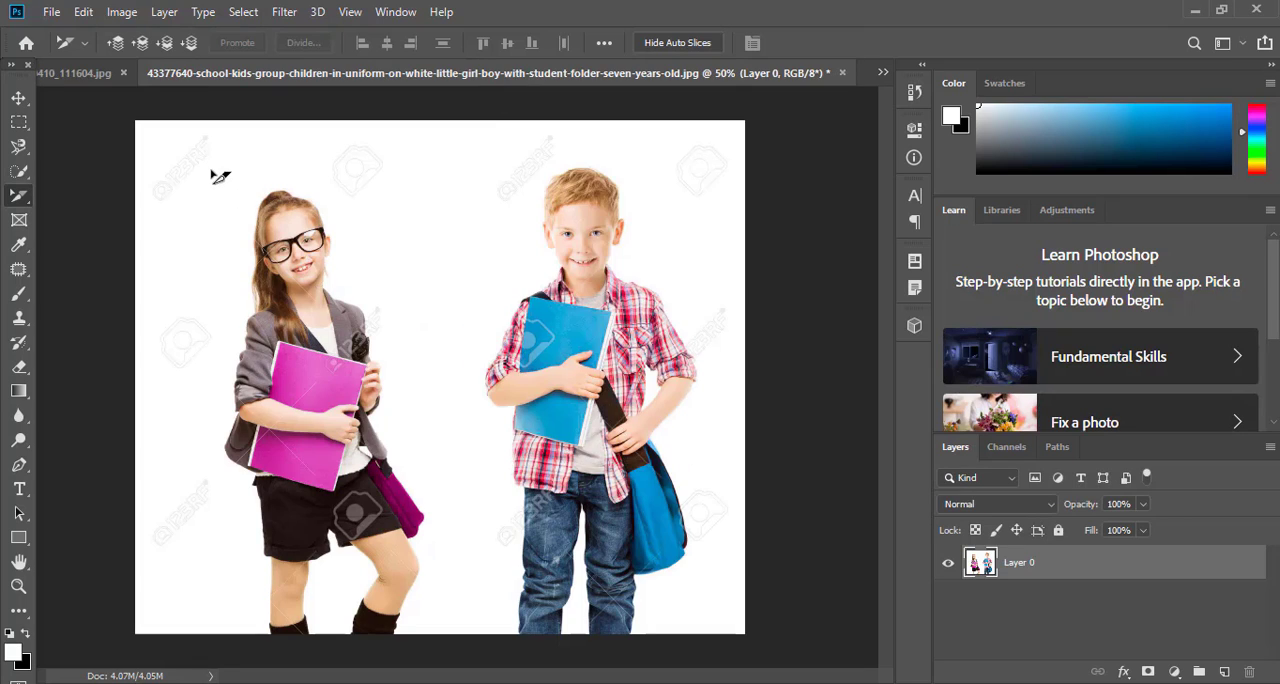
click(220, 177)
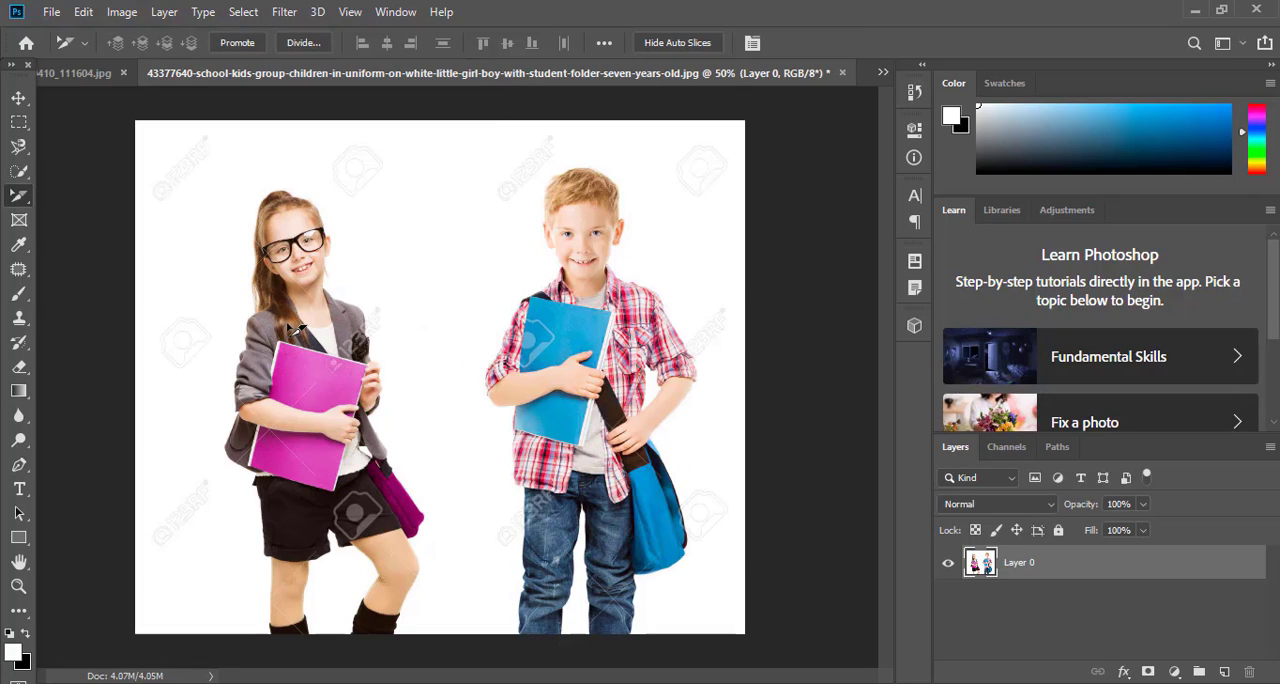
right_click(197, 271)
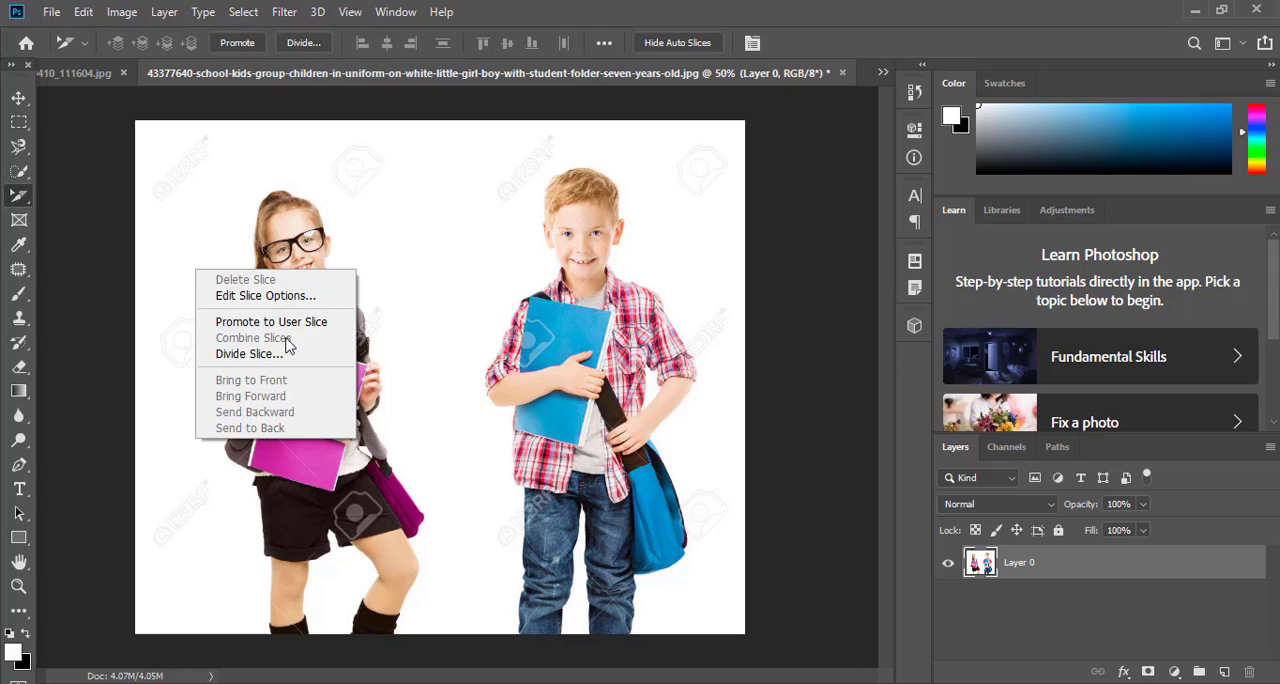
click(236, 197)
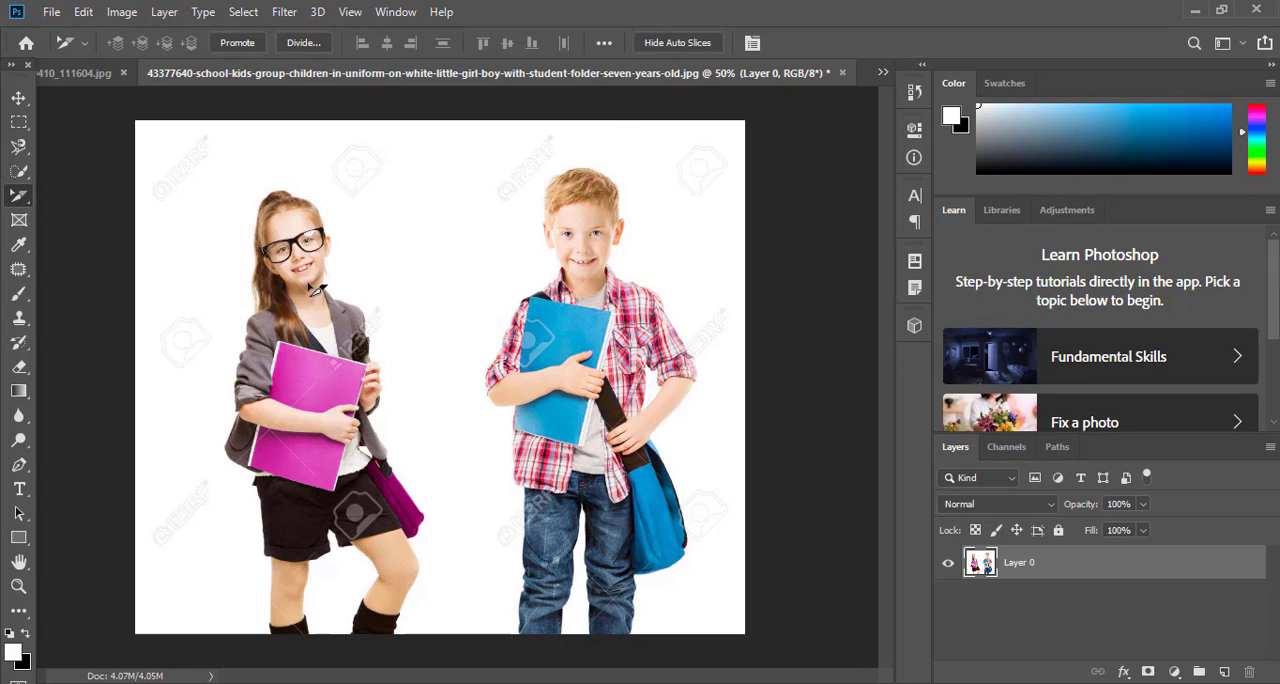
right_click(19, 197)
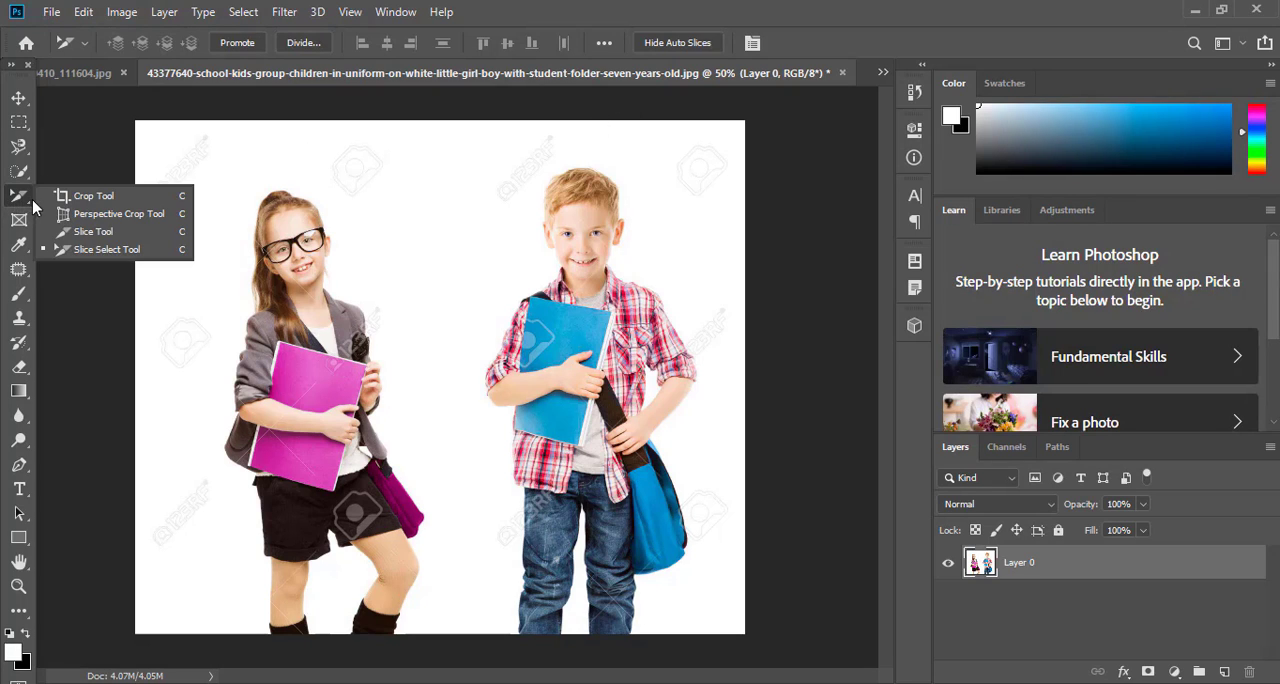
Draw a rectangular frame between the two children's heads in the school-kids image and place the images (1).jpg photo in it
click(17, 222)
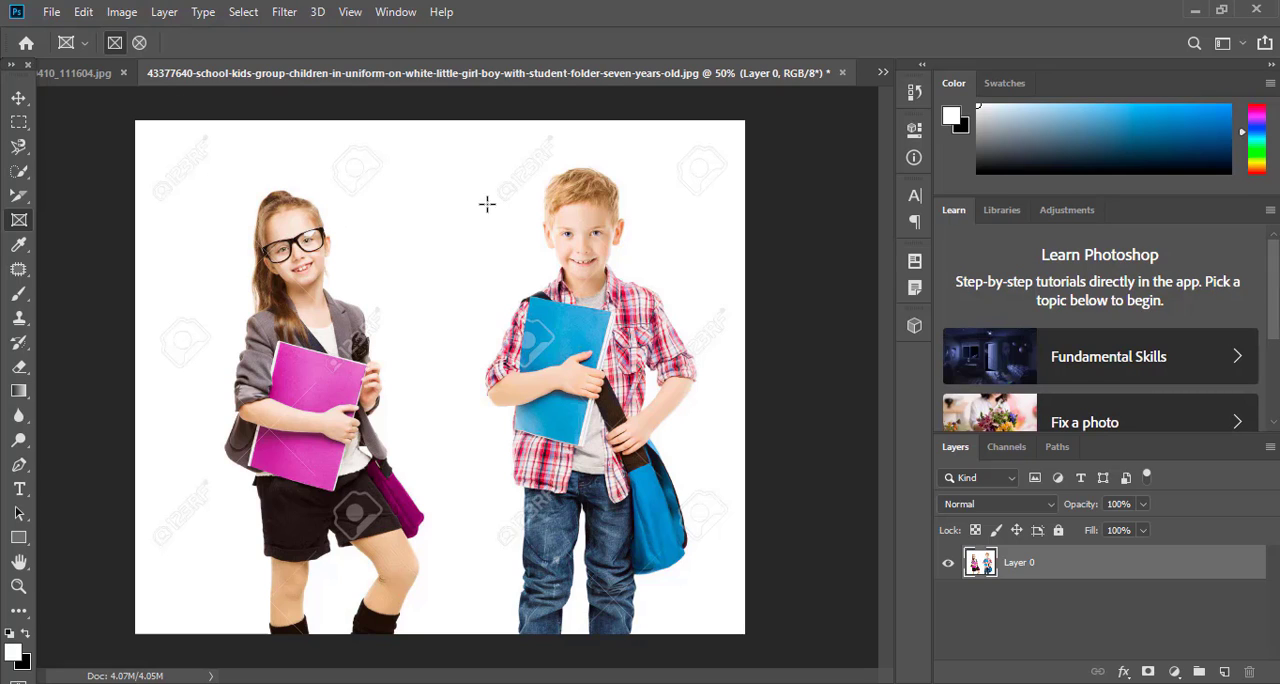
drag(379, 162, 514, 287)
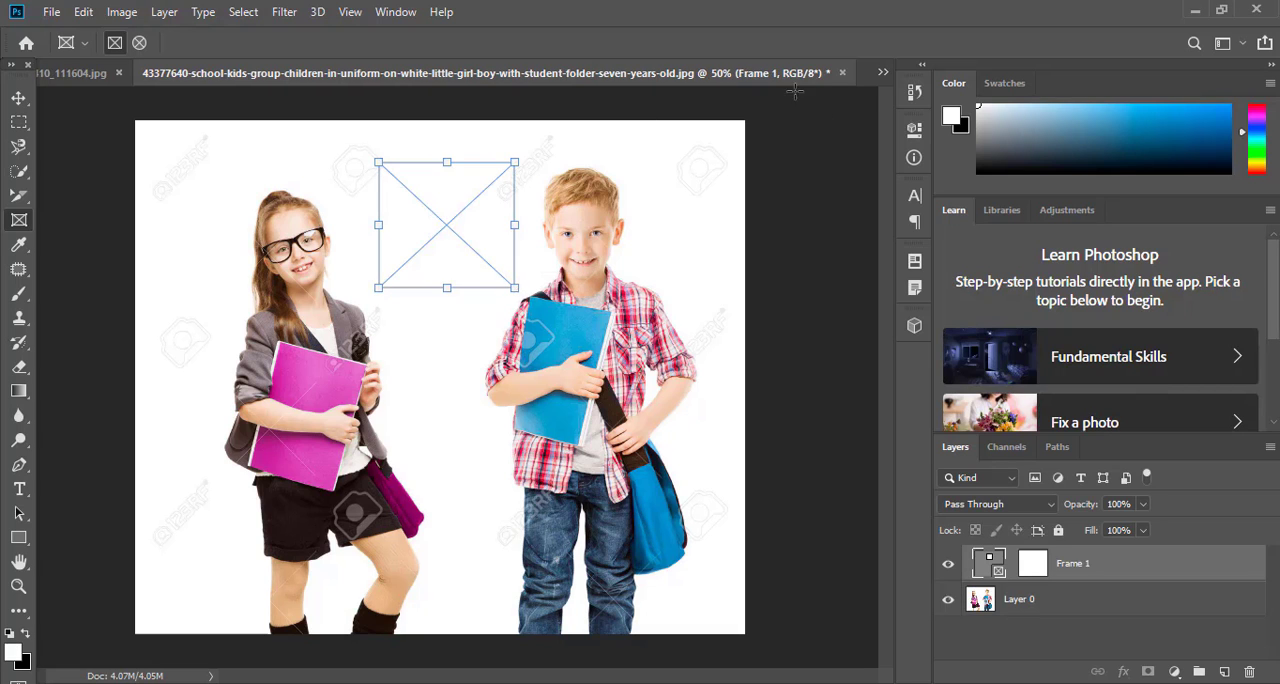
click(883, 72)
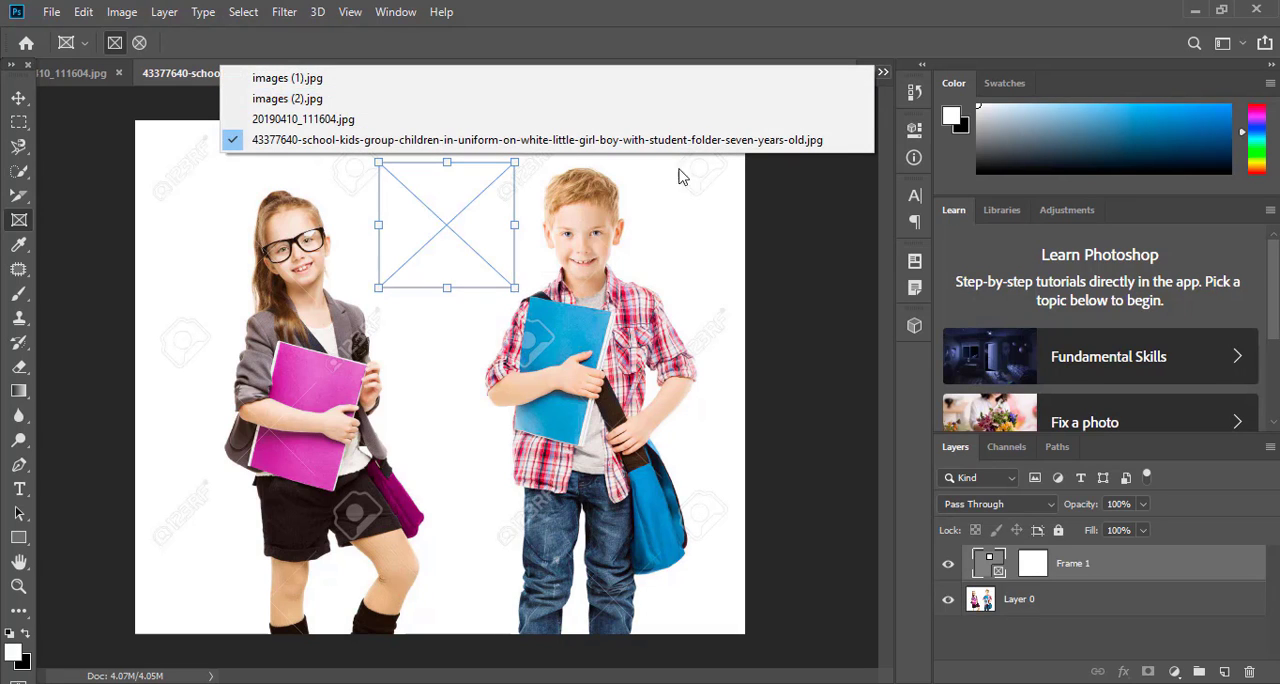
click(555, 80)
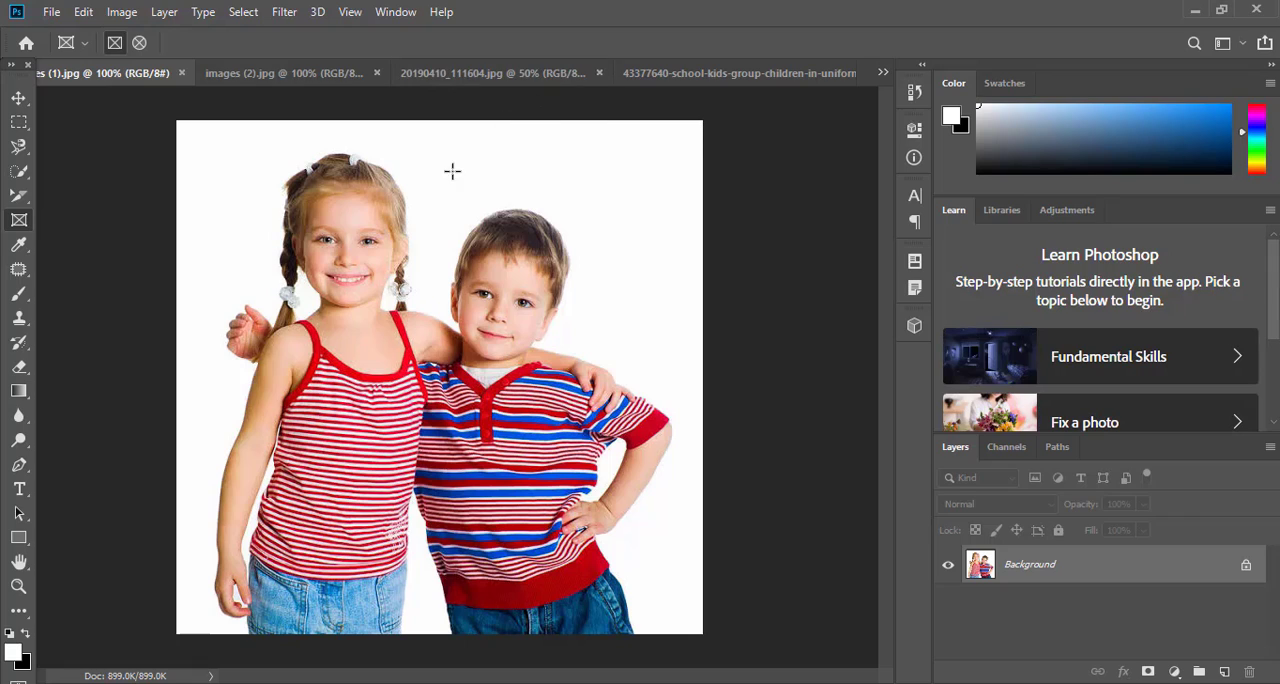
click(19, 98)
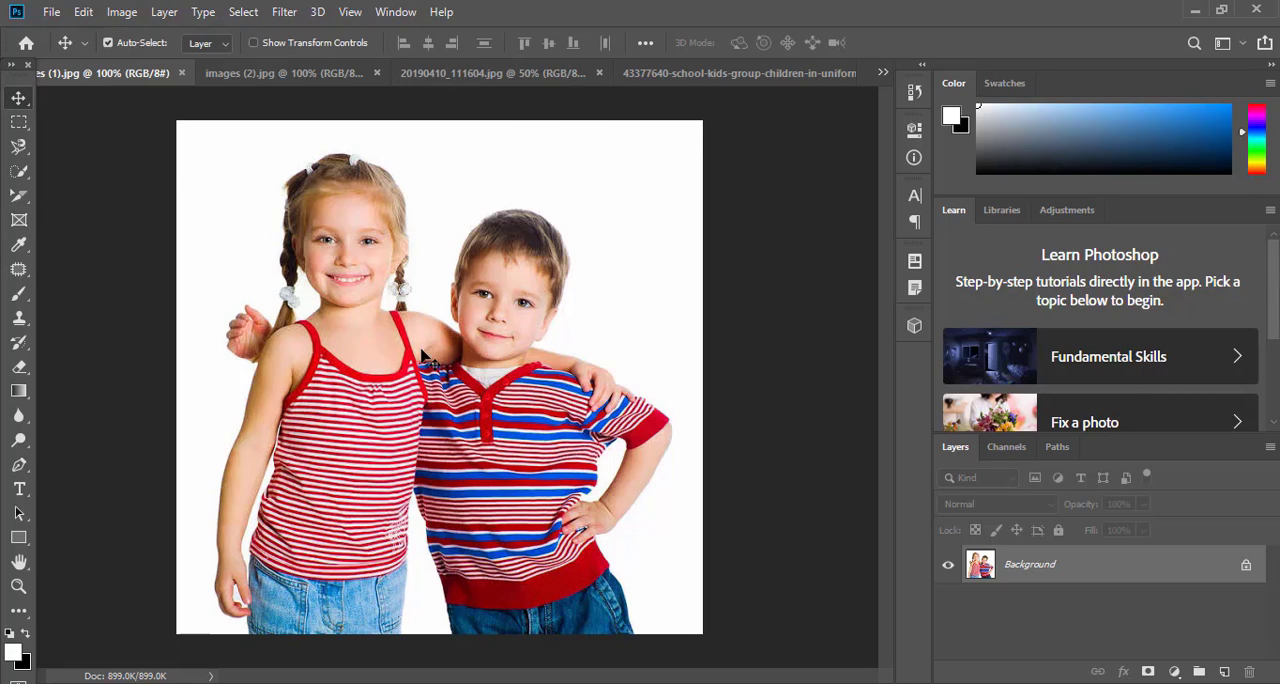
drag(338, 379, 430, 252)
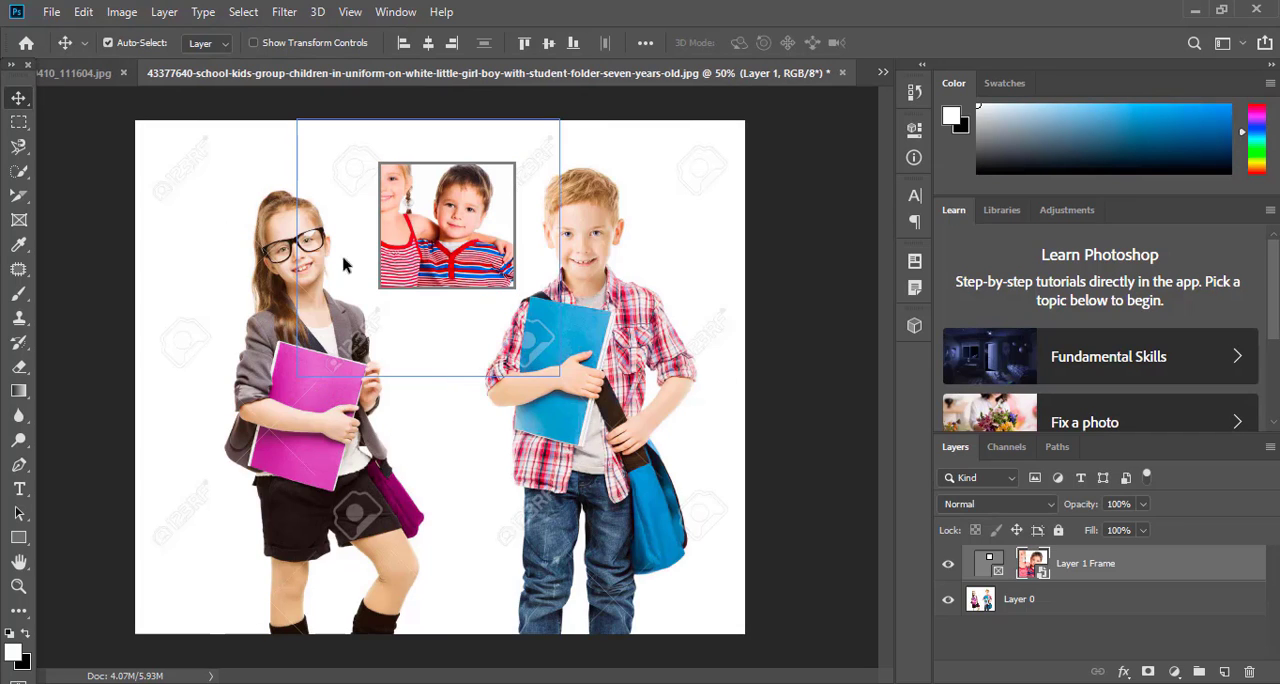
Enlarge the photo inside the frame and reposition it so the boy's face sits within the frame
click(256, 43)
drag(295, 373, 189, 431)
drag(428, 250, 441, 251)
click(716, 42)
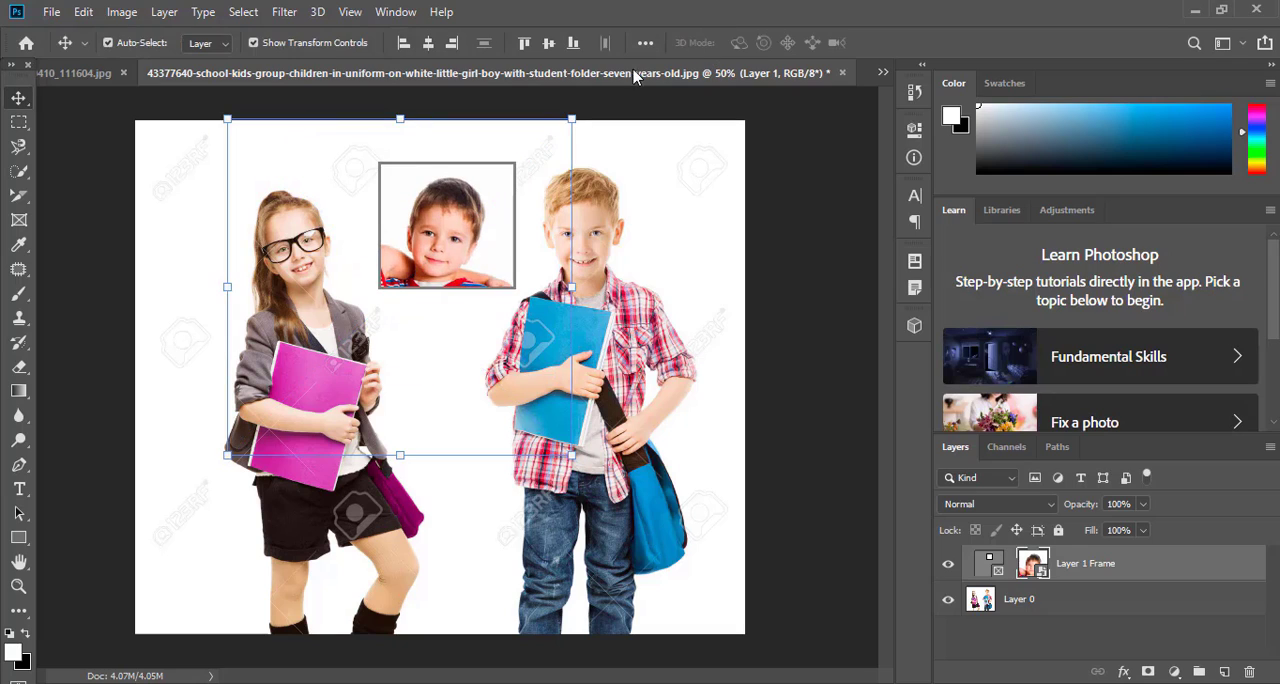
click(253, 43)
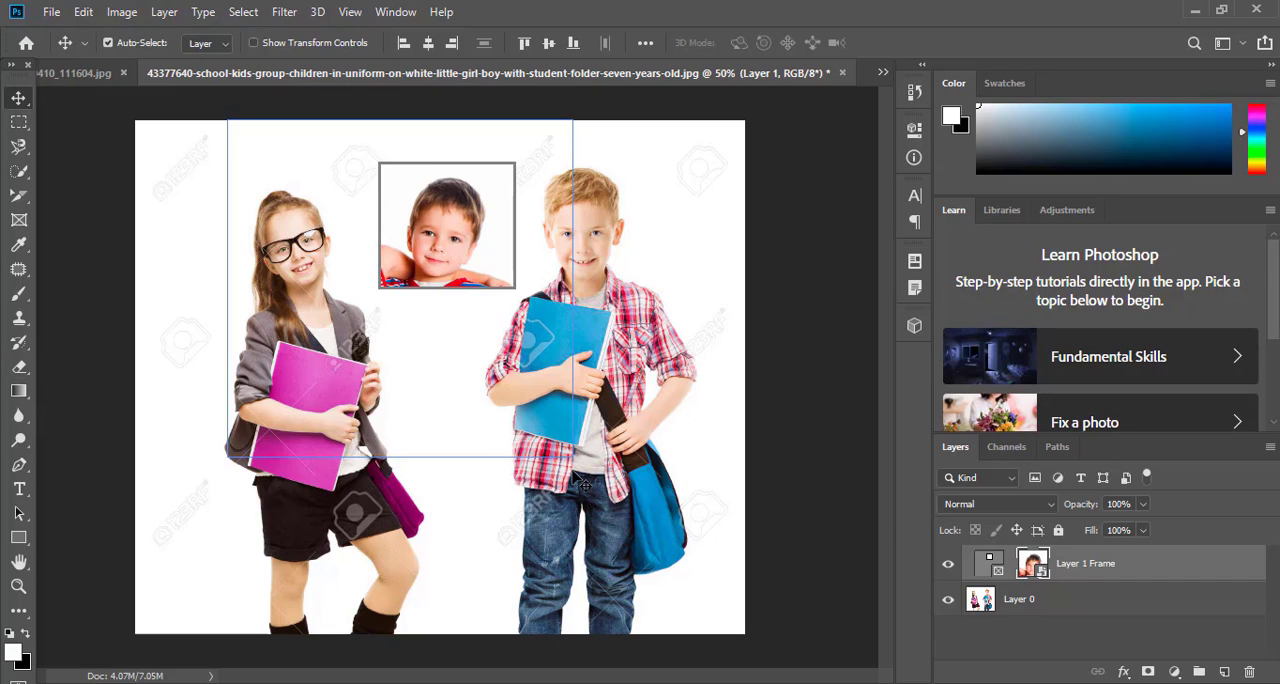
mouse_move(458, 221)
mouse_down()
mouse_move(452, 232)
mouse_move(450, 207)
mouse_move(464, 209)
mouse_up()
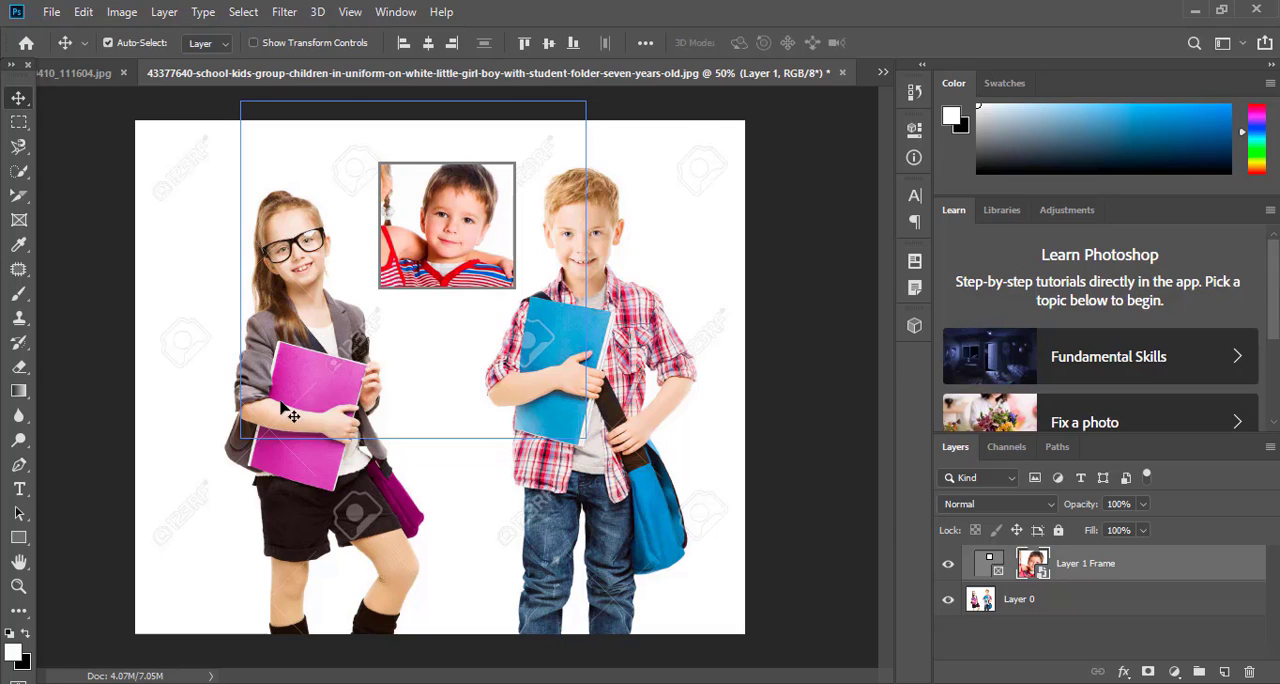
Extend the frame's lower edge slightly downward to reveal more of the boy's shirt, and deselect the frame
click(989, 566)
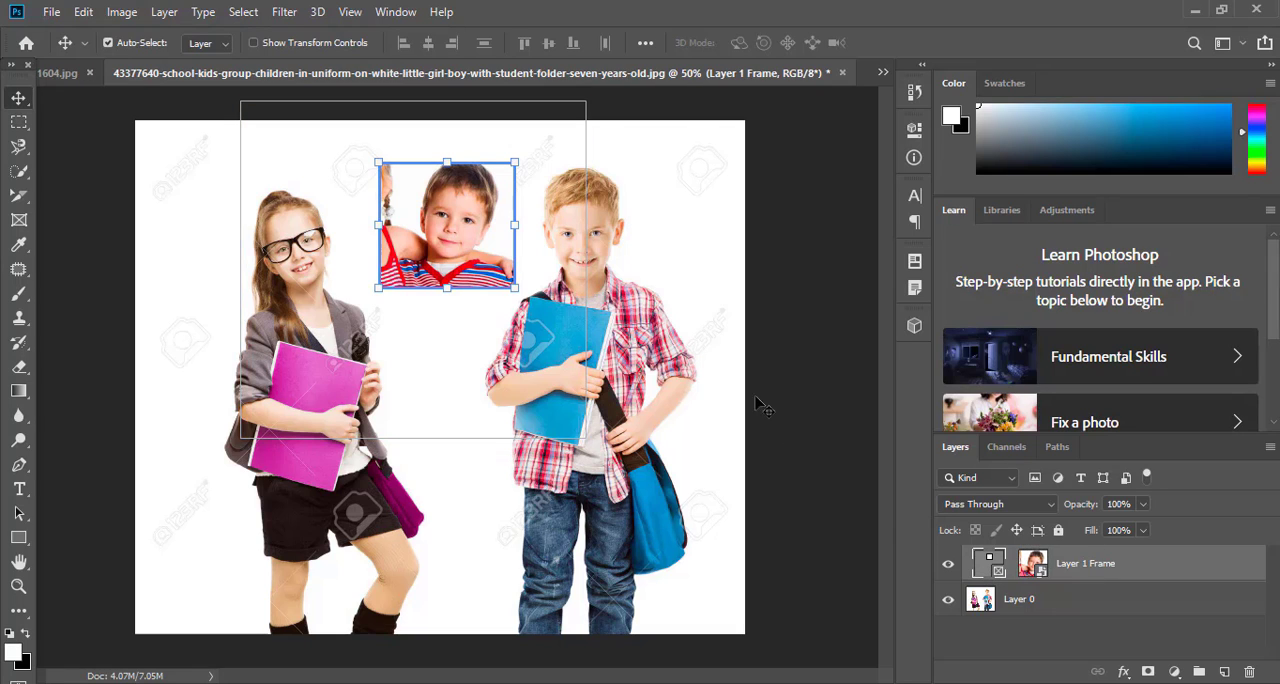
mouse_move(378, 288)
mouse_down()
mouse_move(323, 357)
mouse_move(383, 294)
mouse_move(376, 306)
mouse_up()
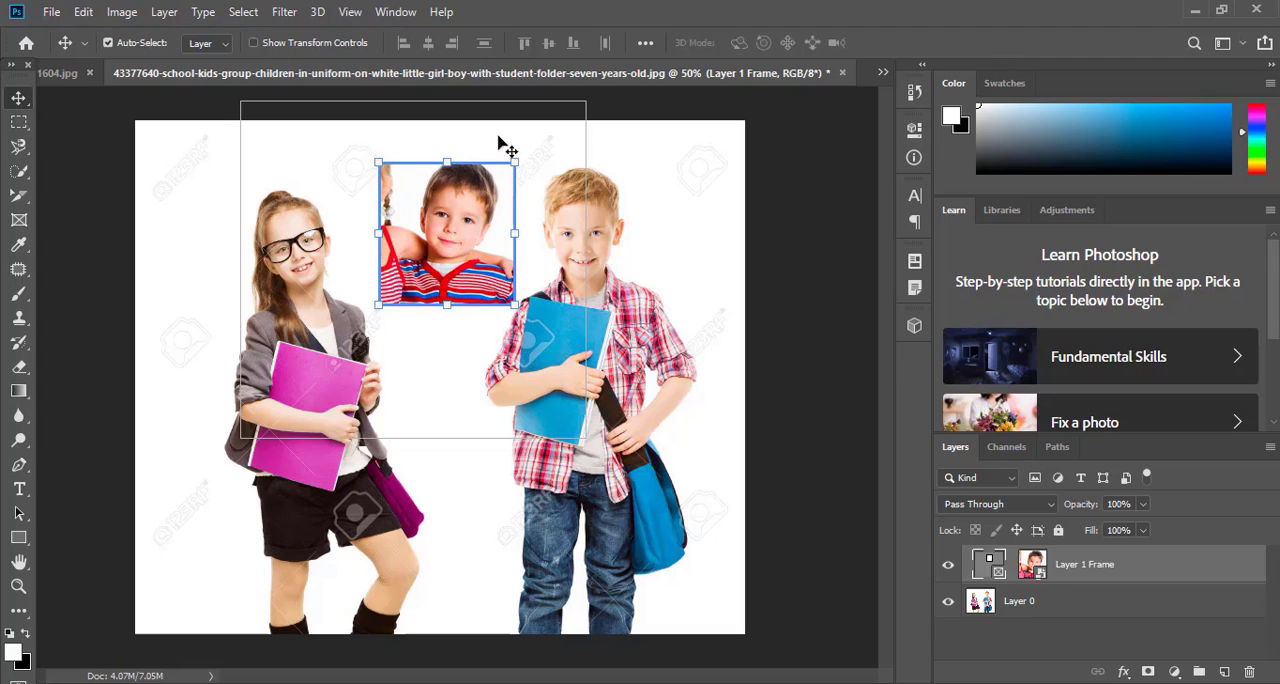
click(660, 208)
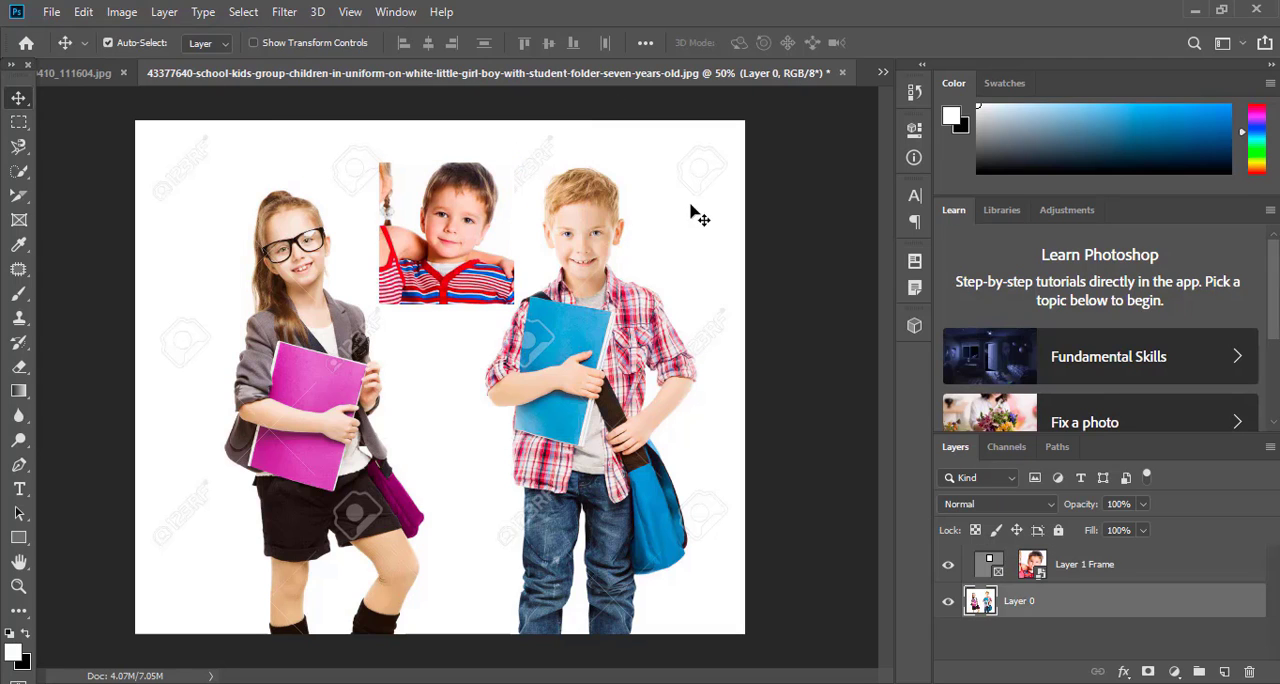
Sample a light skin tone from the standing boy's face as the foreground color with the Eyedropper tool
click(17, 247)
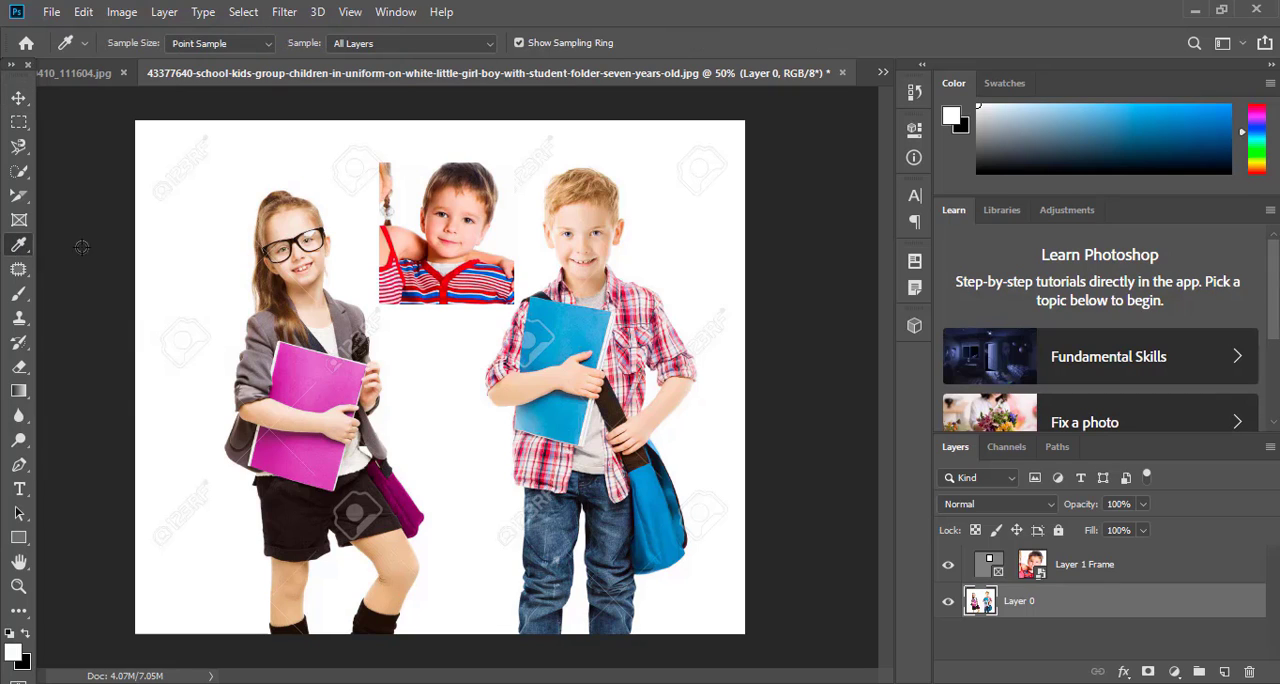
click(15, 250)
click(47, 246)
click(352, 325)
drag(352, 325, 591, 222)
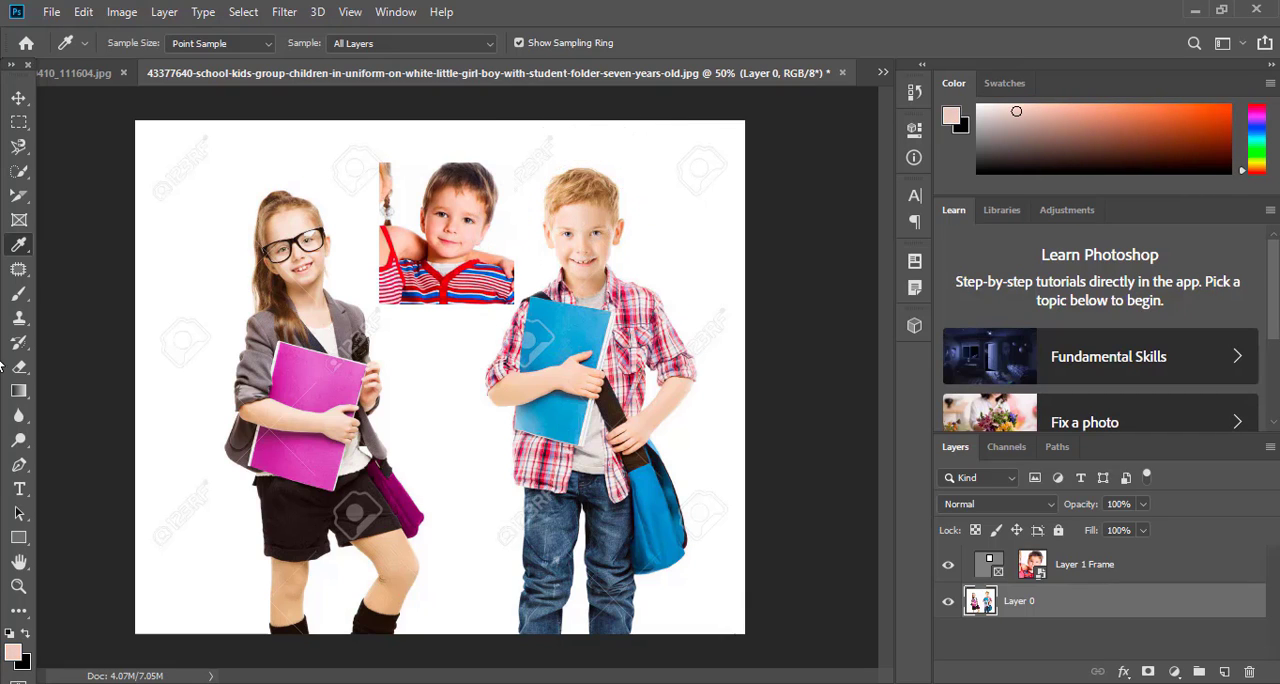
Place three color samplers around the girl's eyes and cheek with the Color Sampler tool, adjusting their positions
right_click(16, 249)
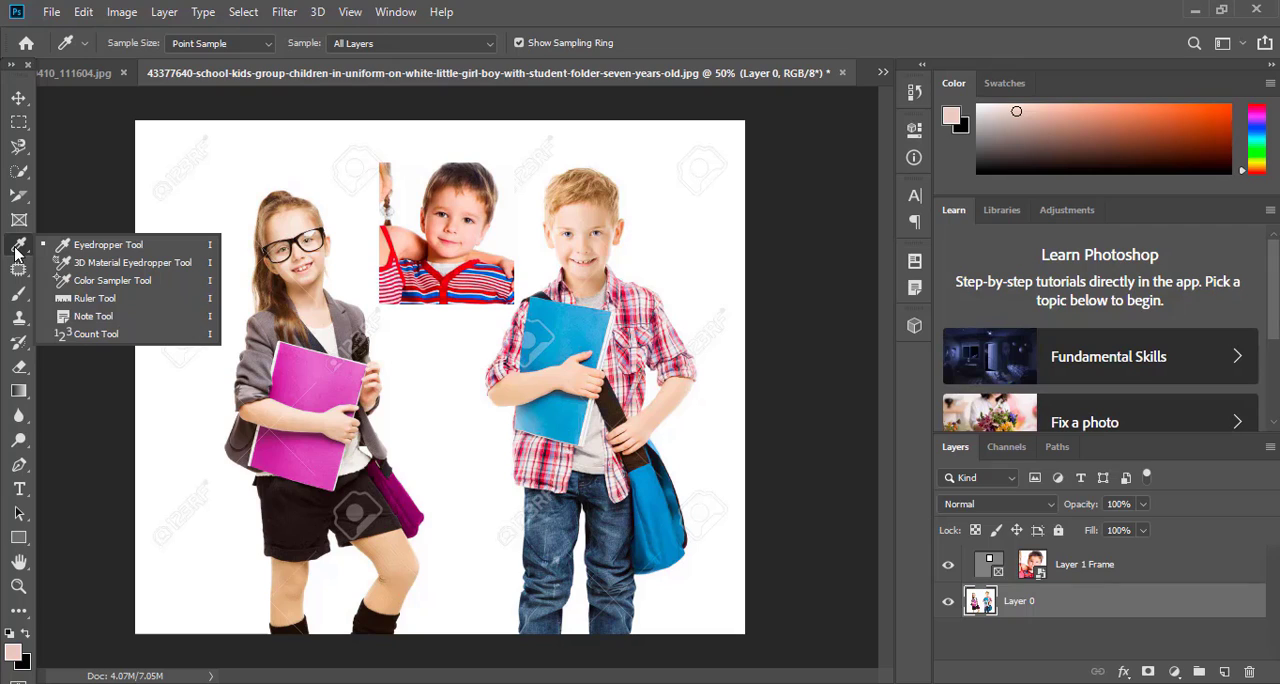
click(136, 285)
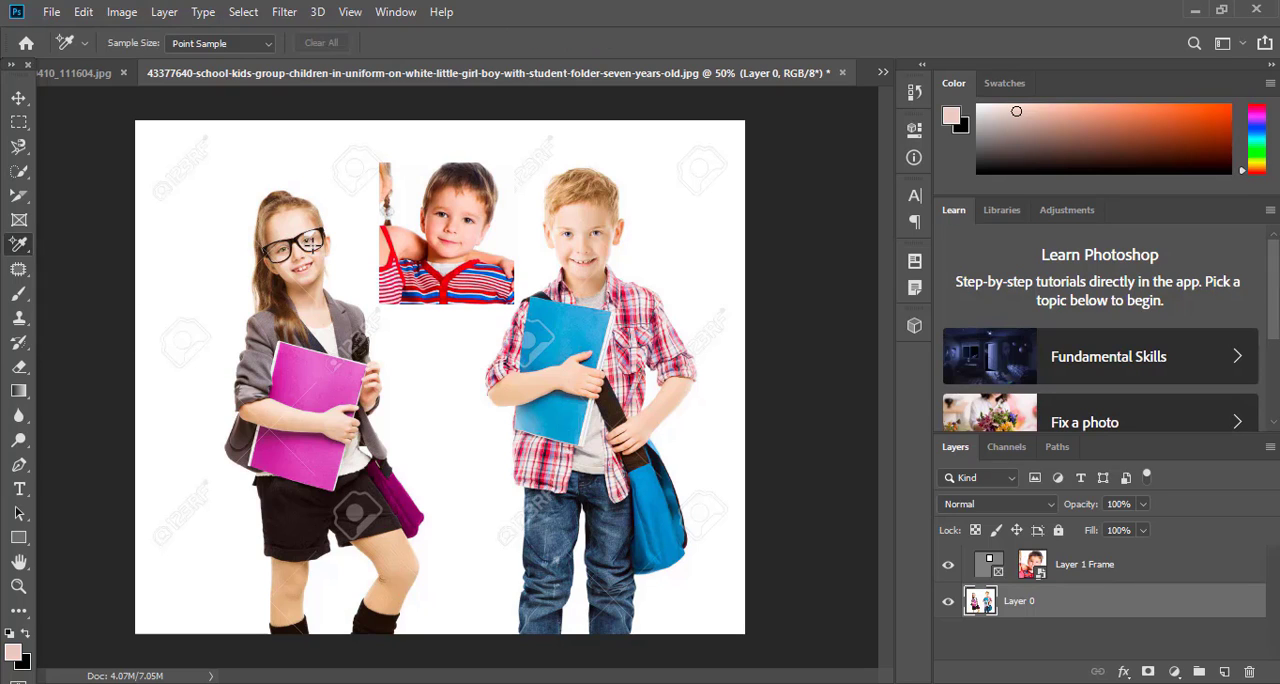
click(310, 242)
click(274, 268)
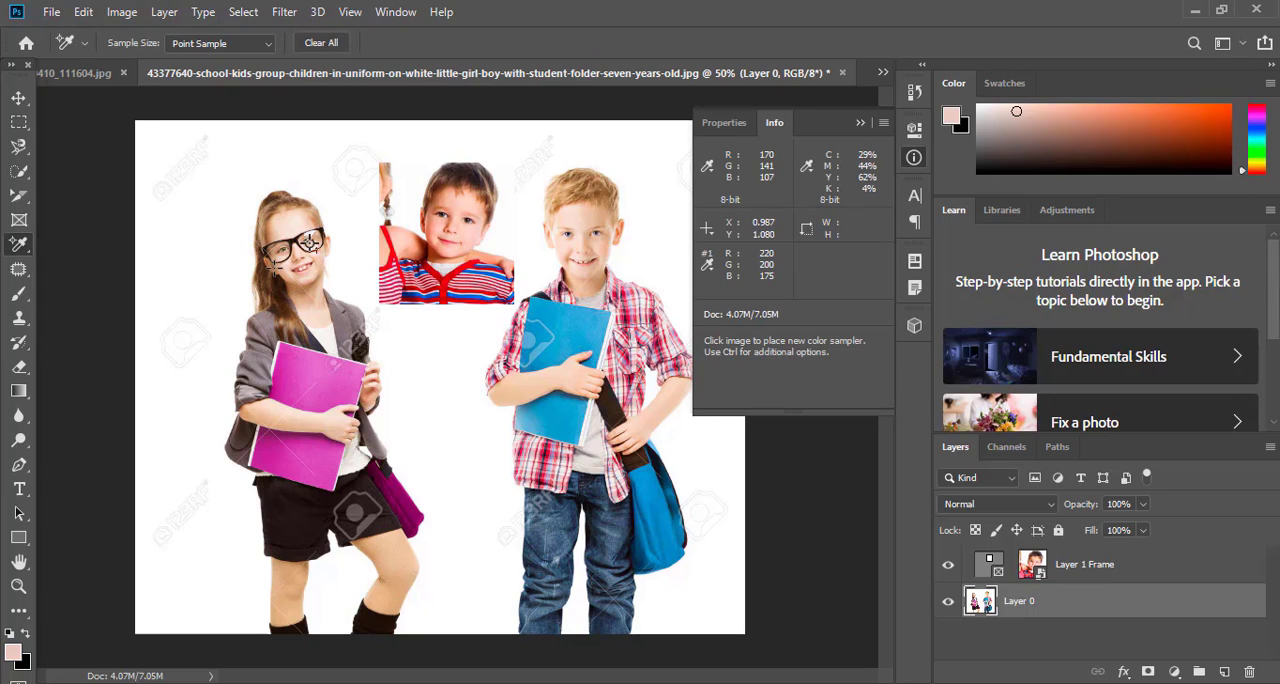
click(83, 11)
click(180, 28)
click(278, 247)
click(287, 268)
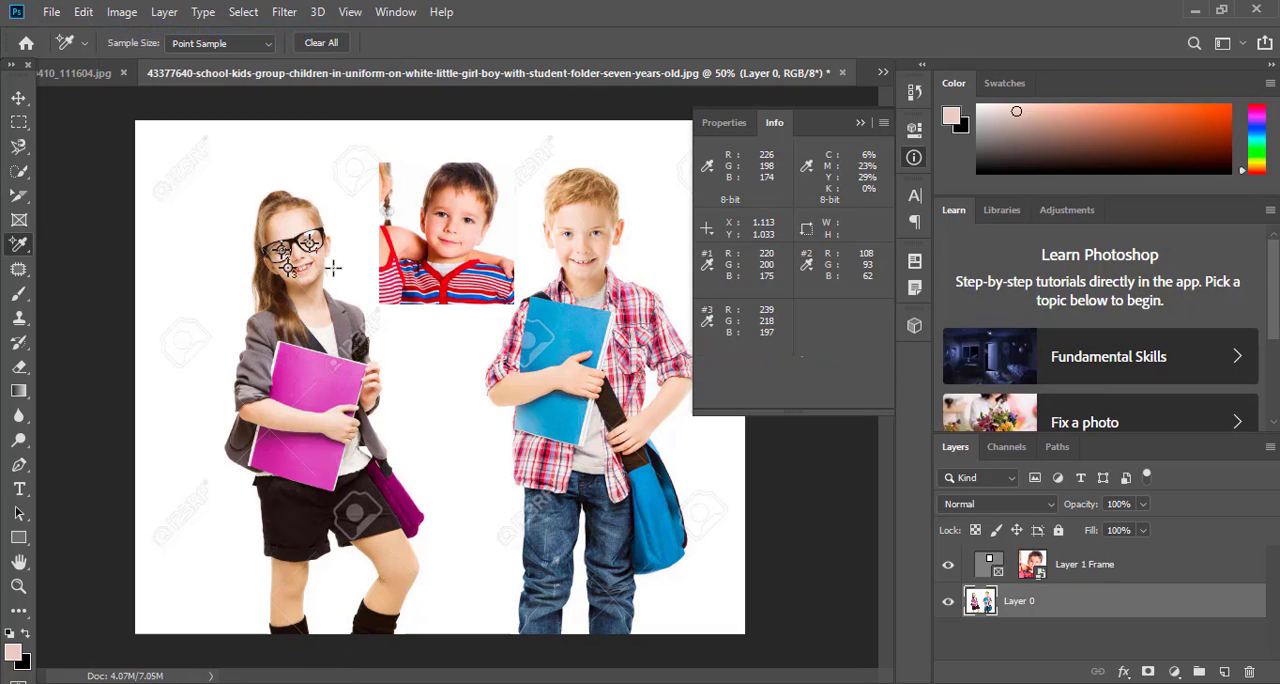
click(294, 263)
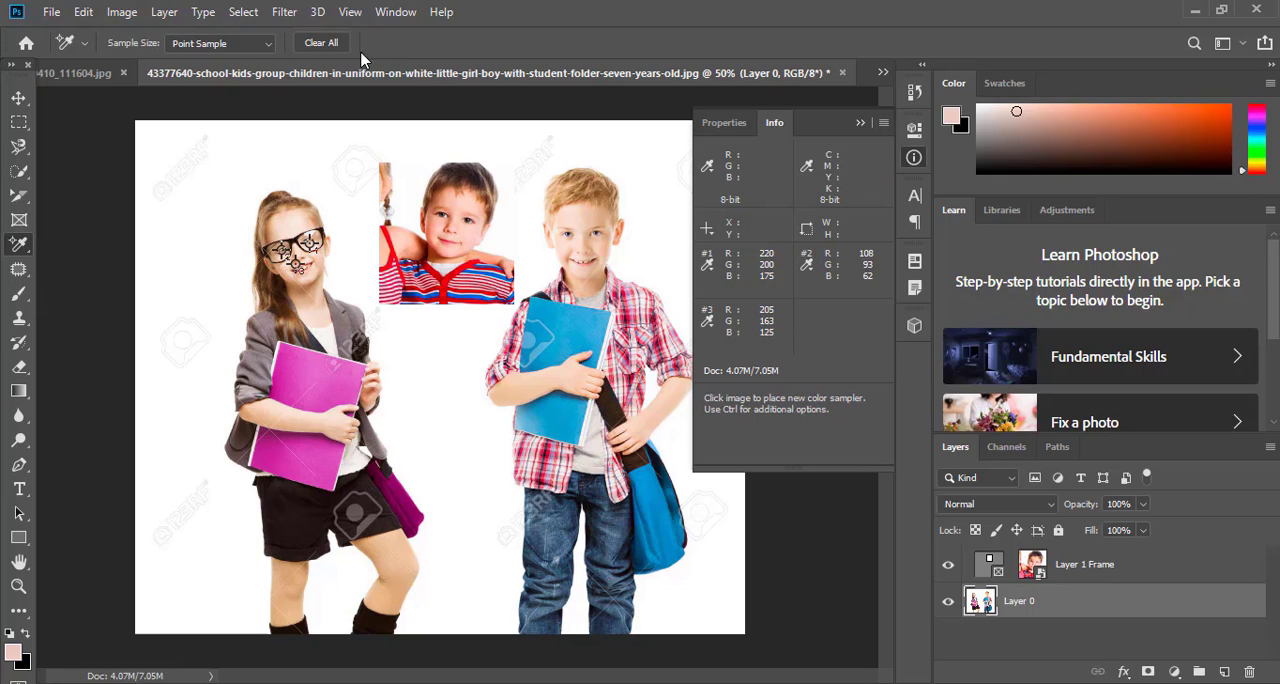
Clear all color samplers from the girl's face and place a new one beside the framed boy's ear
click(321, 43)
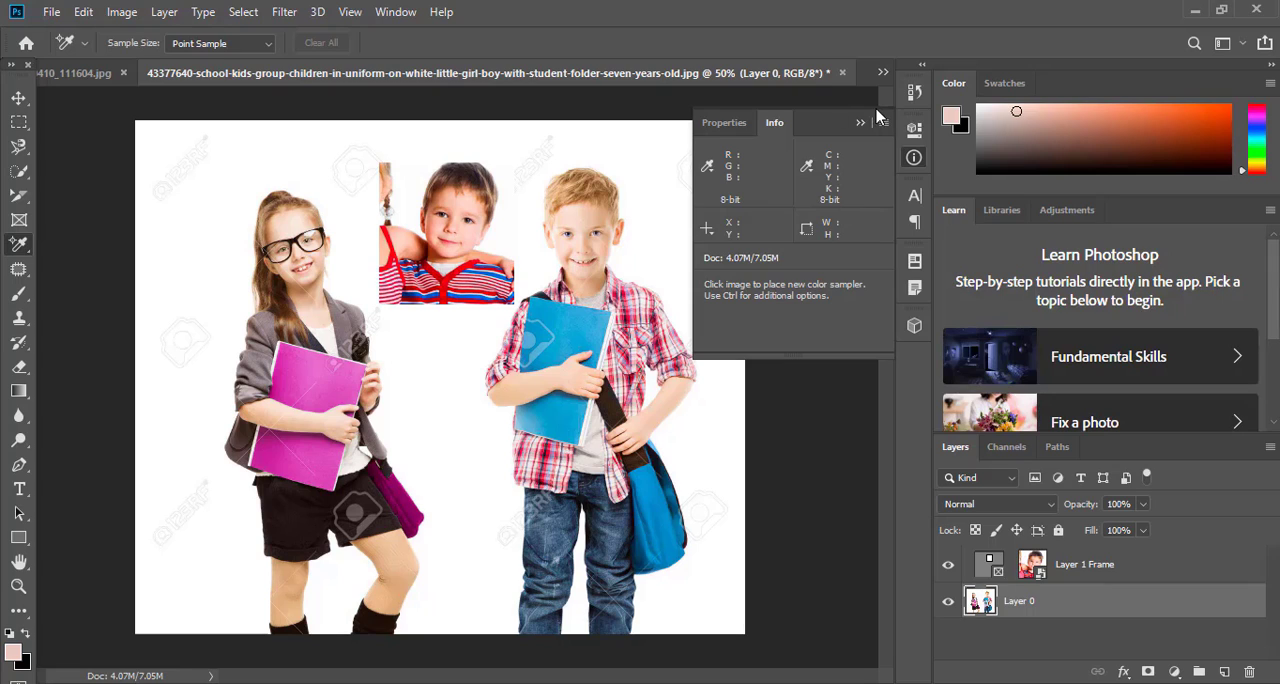
click(882, 73)
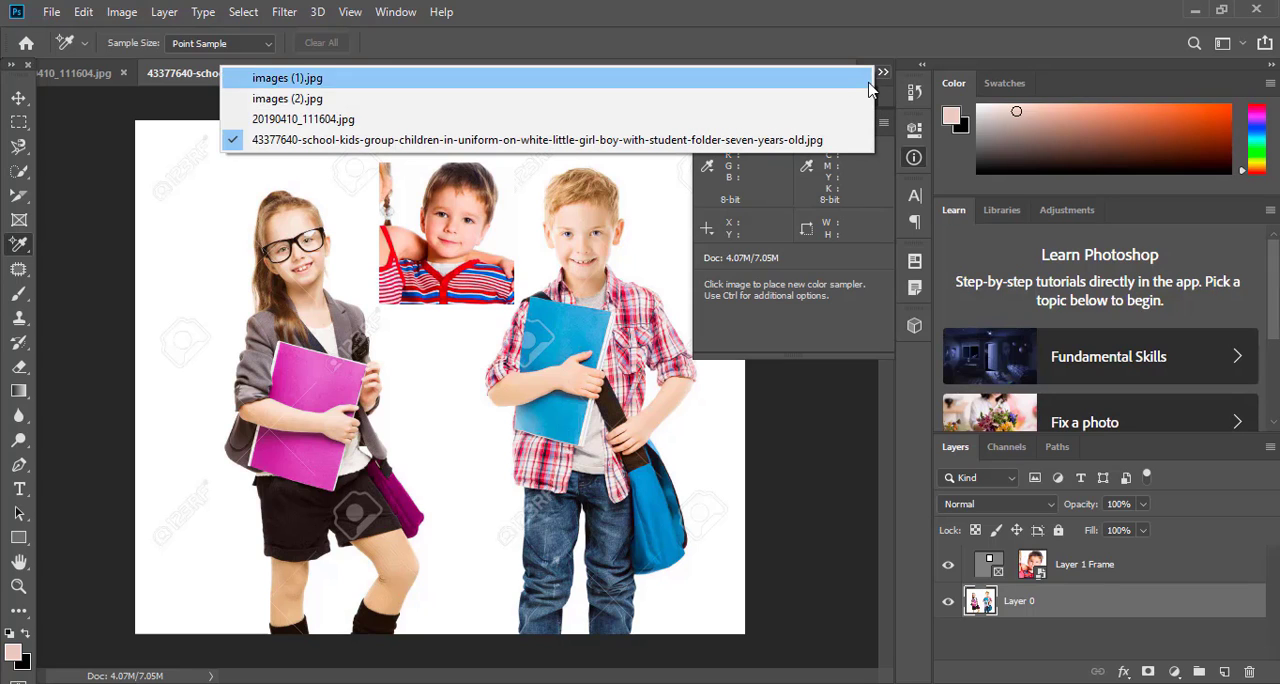
click(418, 218)
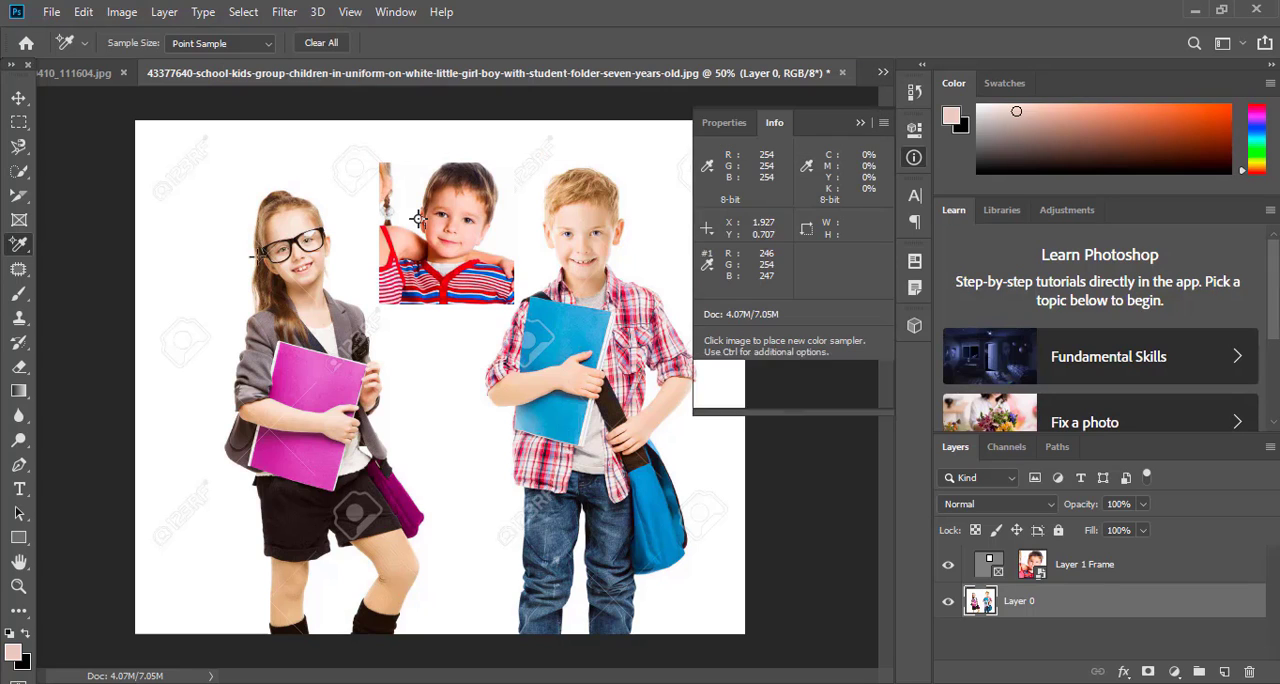
Measure several diagonal distances across the girl and the white background around her with the Ruler tool
right_click(18, 243)
click(111, 300)
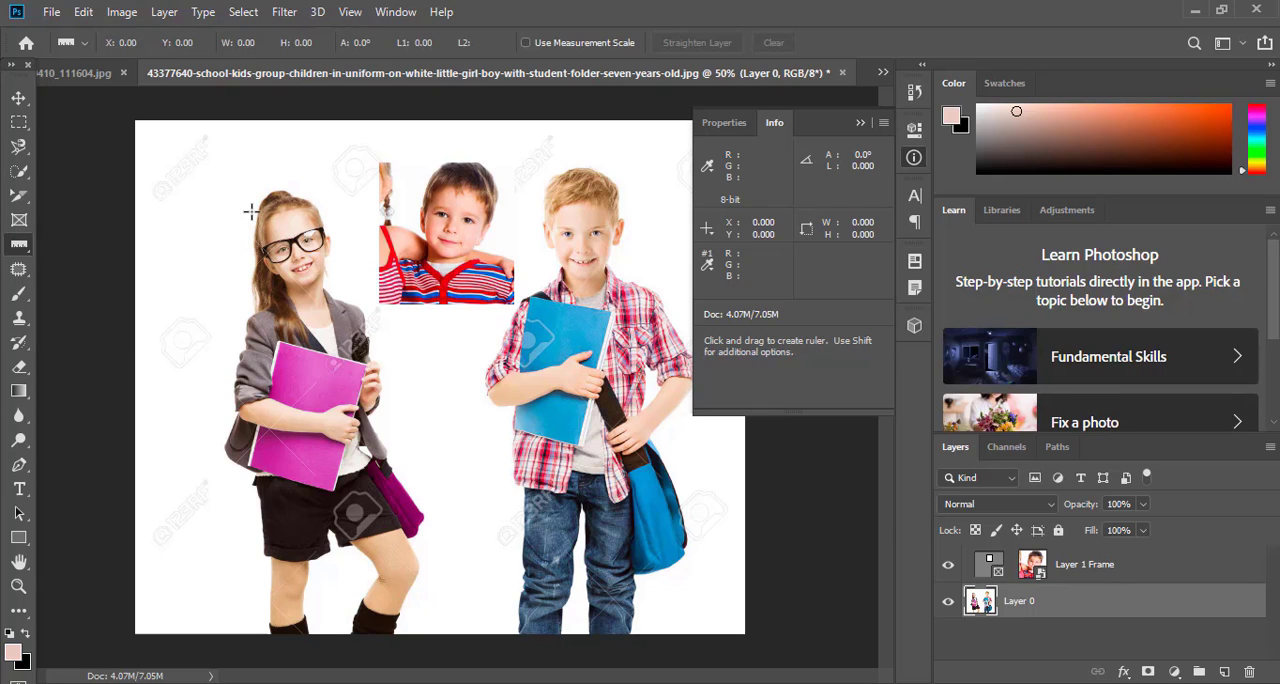
drag(285, 236, 355, 372)
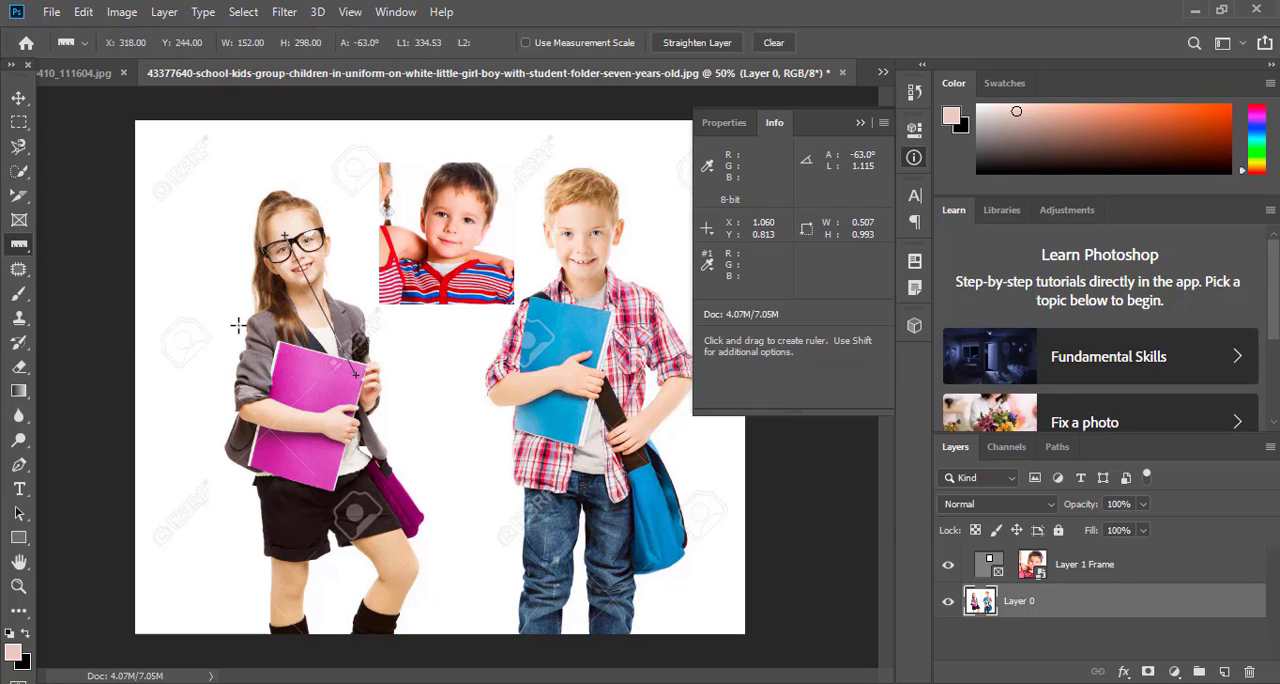
mouse_move(200, 367)
mouse_down()
mouse_move(358, 513)
mouse_move(540, 416)
mouse_move(175, 186)
mouse_move(206, 124)
mouse_move(197, 364)
mouse_move(220, 543)
mouse_move(443, 486)
mouse_move(168, 150)
mouse_up()
drag(351, 403, 400, 472)
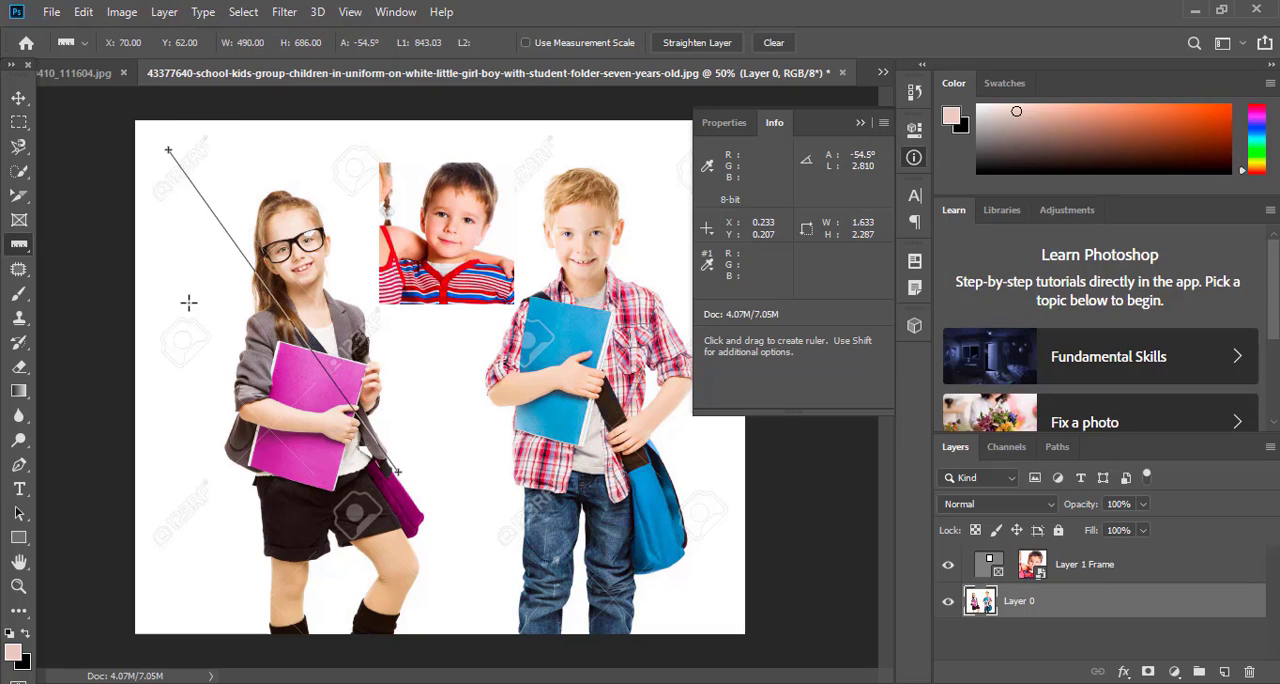
drag(187, 304, 279, 453)
drag(248, 163, 100, 381)
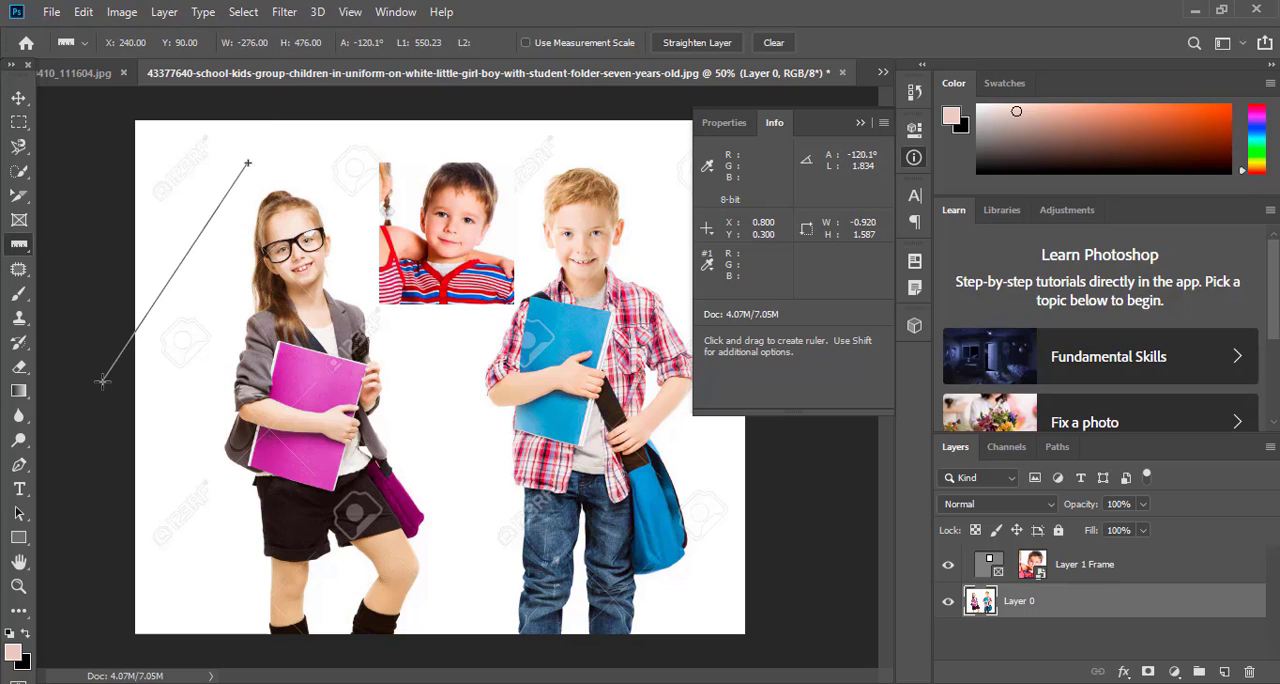
drag(189, 232, 273, 397)
drag(187, 260, 443, 437)
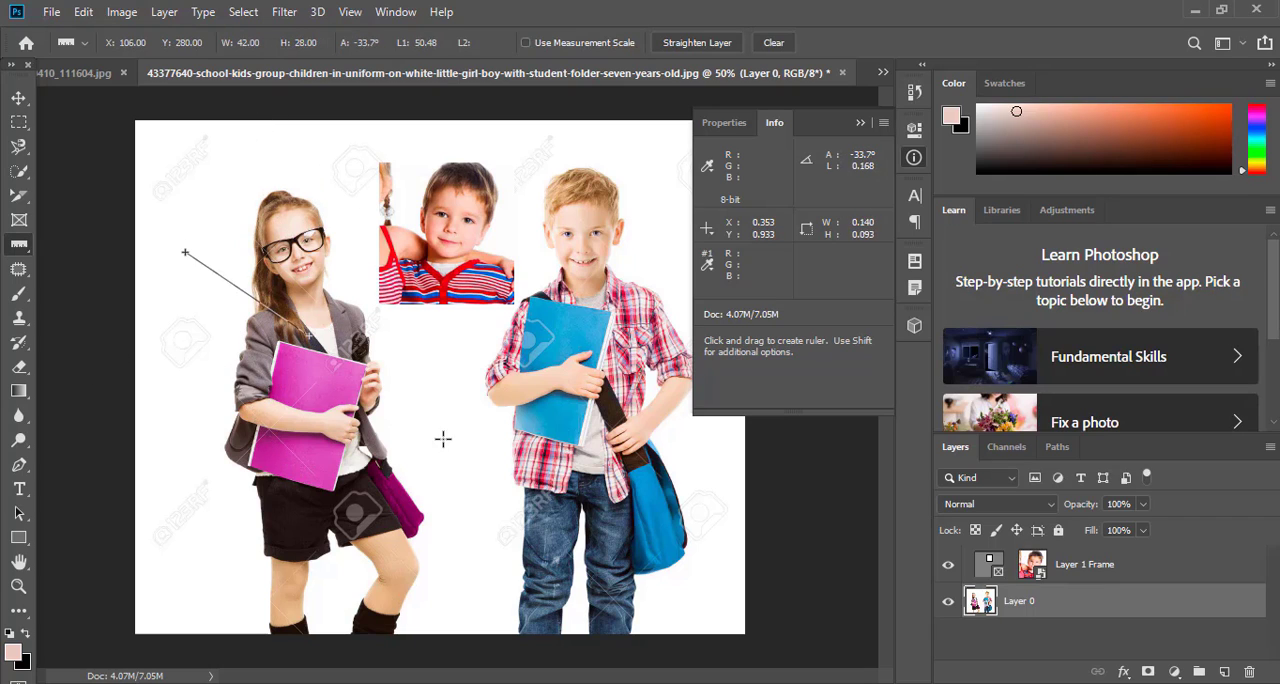
Place a note on the white background above and beside the girl's head, with text starting with "INF"
right_click(16, 243)
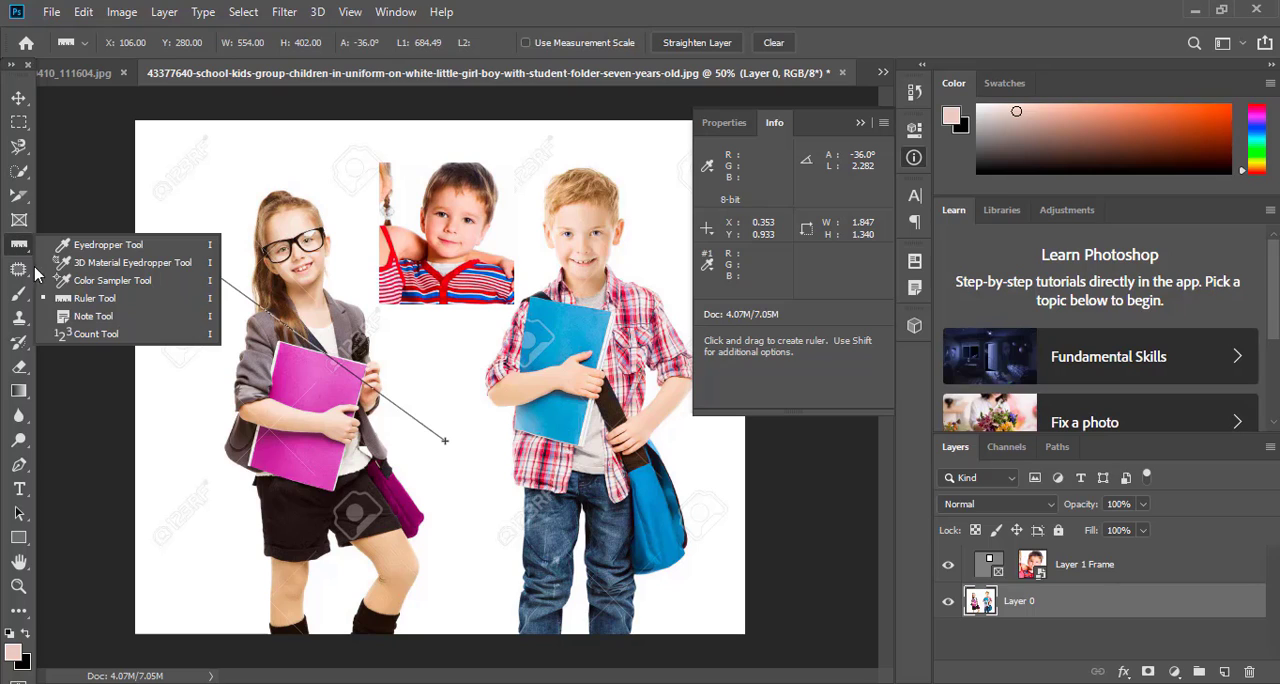
click(93, 316)
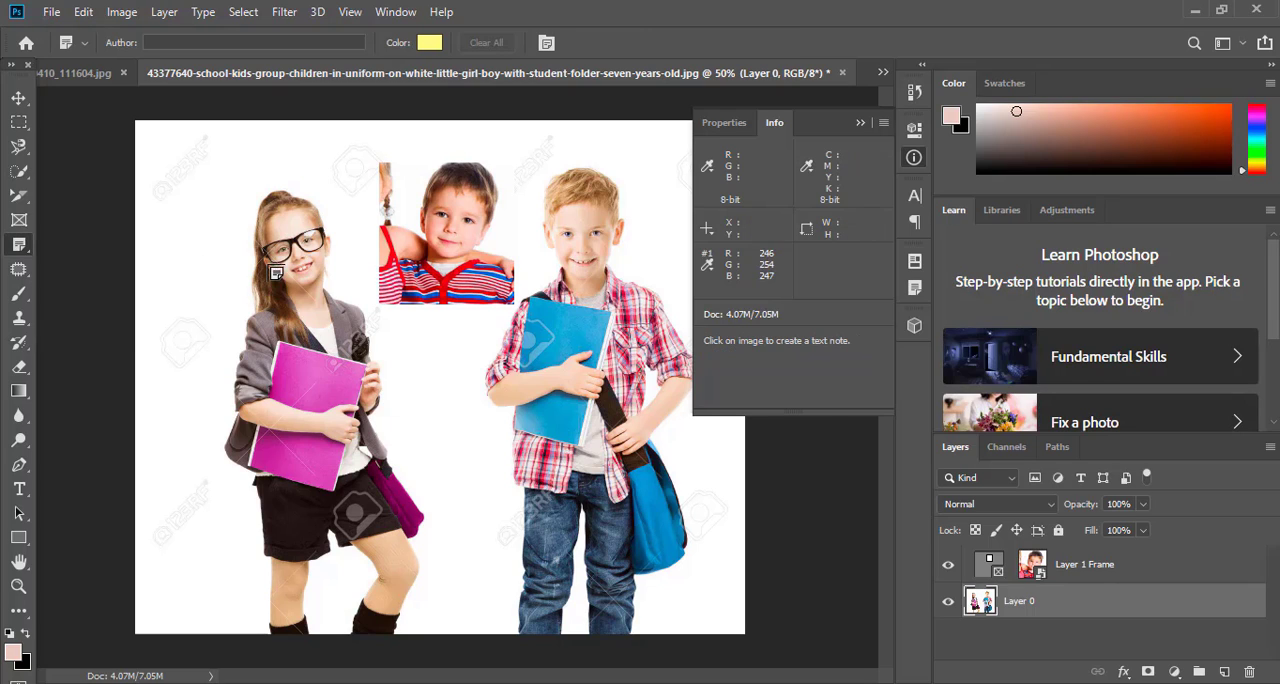
click(174, 160)
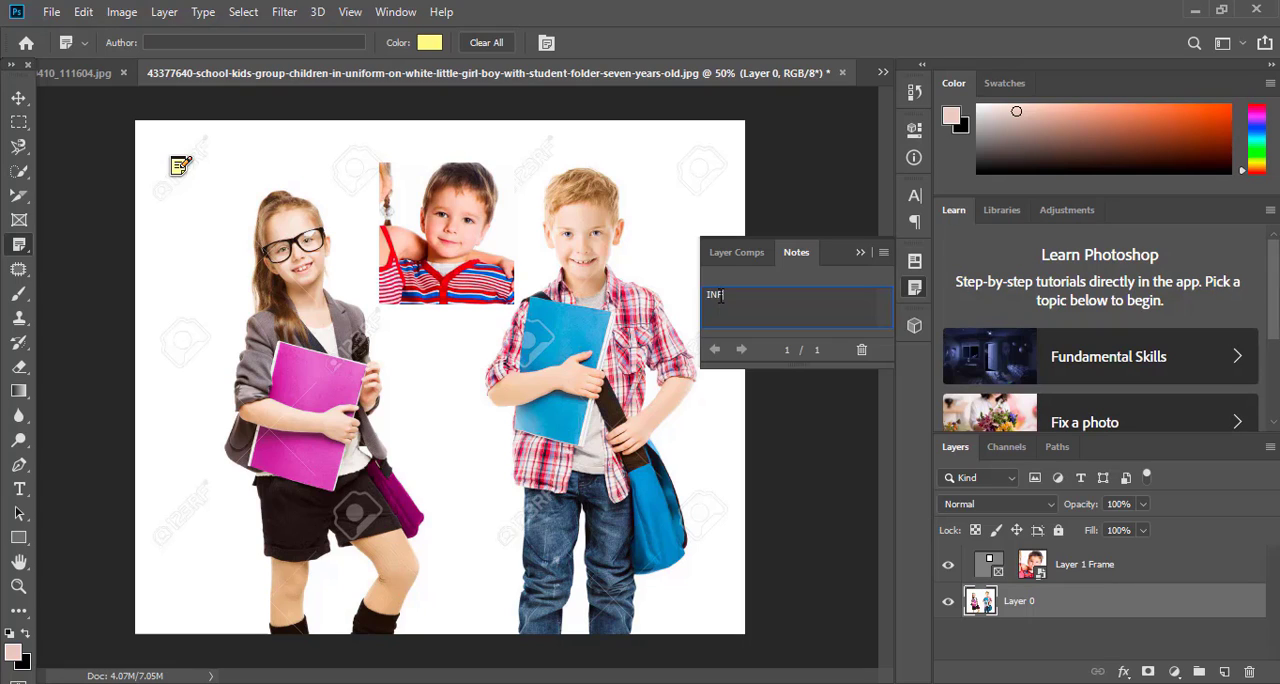
text(TECH)
Add a second note outside the canvas beside the boy with the text "SUNNY", and an empty third note over the first one
click(820, 218)
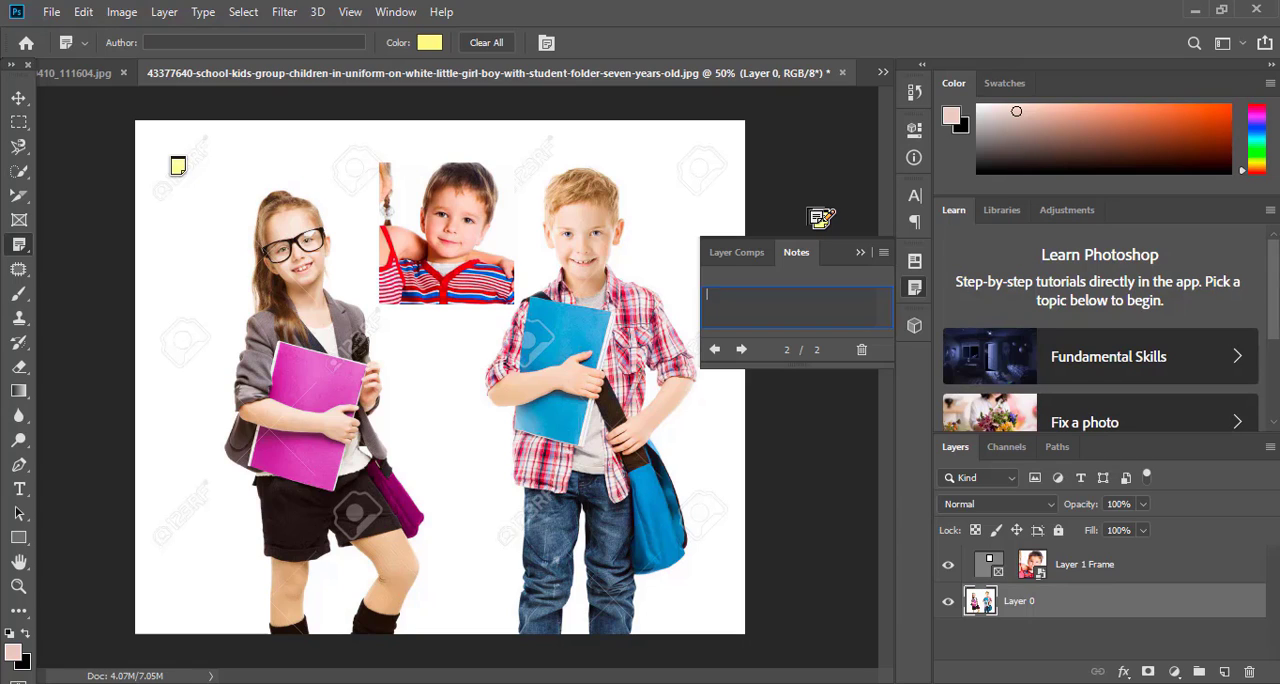
text(SUNNY)
click(822, 217)
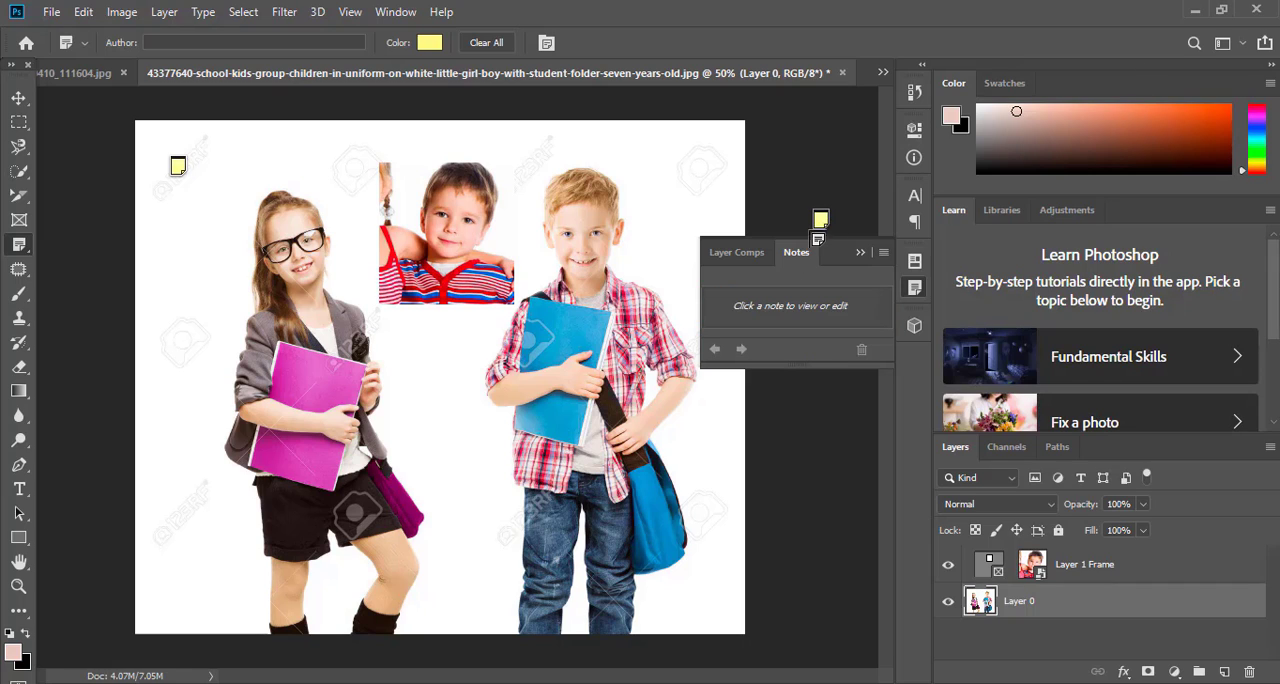
click(178, 166)
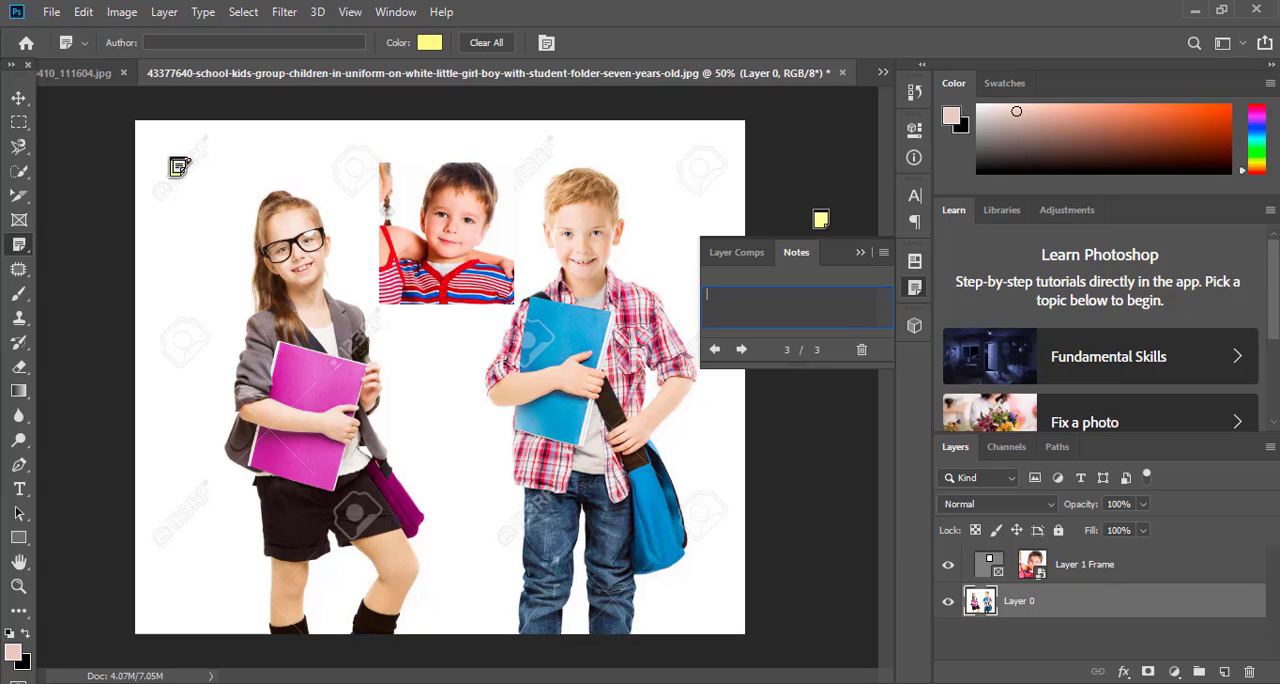
click(862, 252)
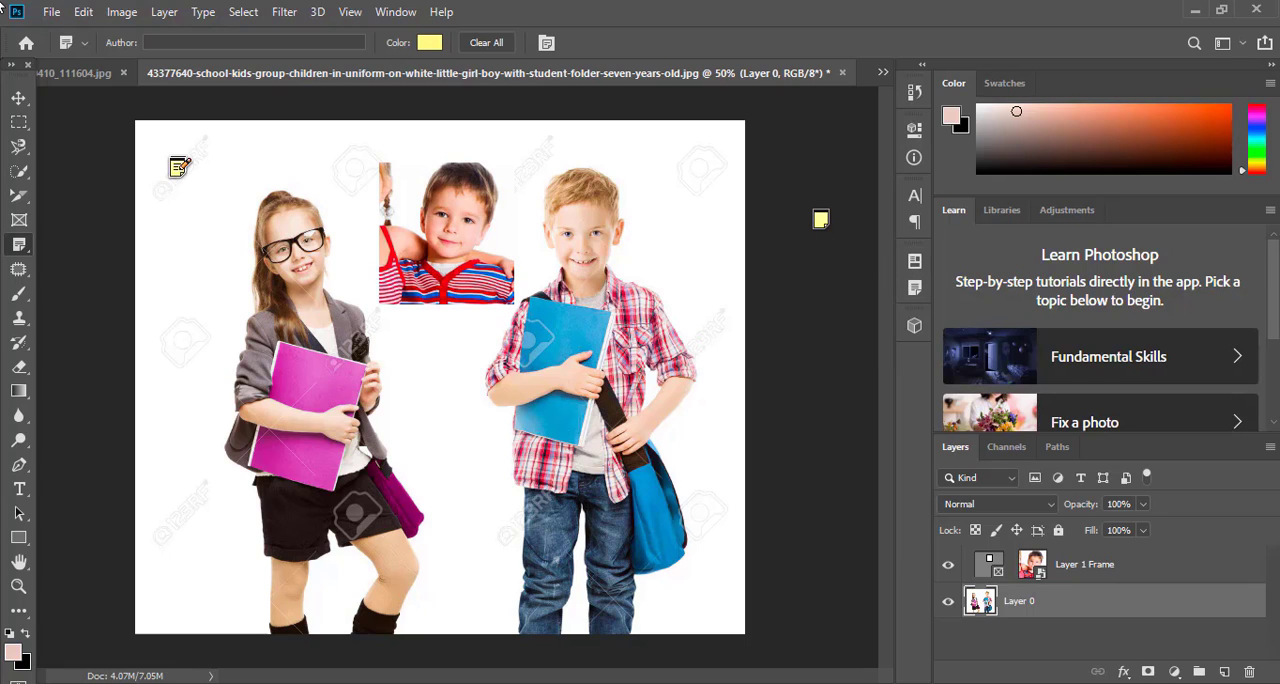
Place numbered count markers over the girl, her folder and the surrounding white background with the Count tool
right_click(18, 244)
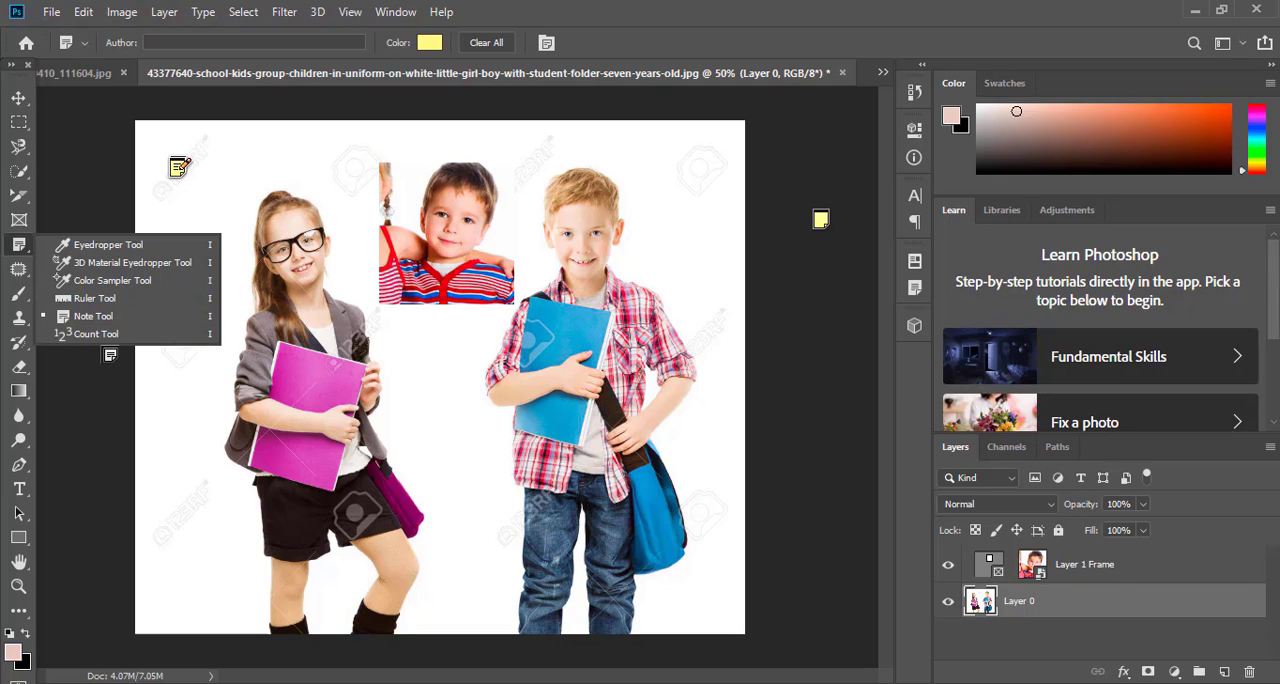
click(100, 333)
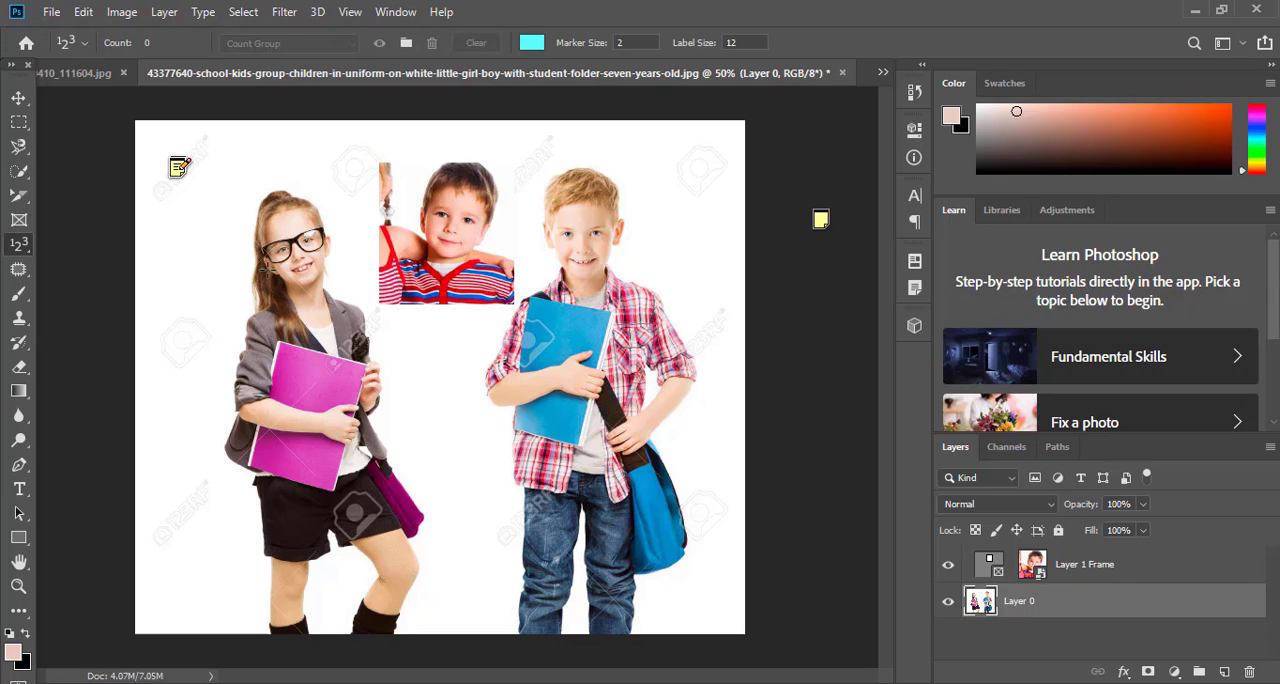
click(268, 268)
click(186, 270)
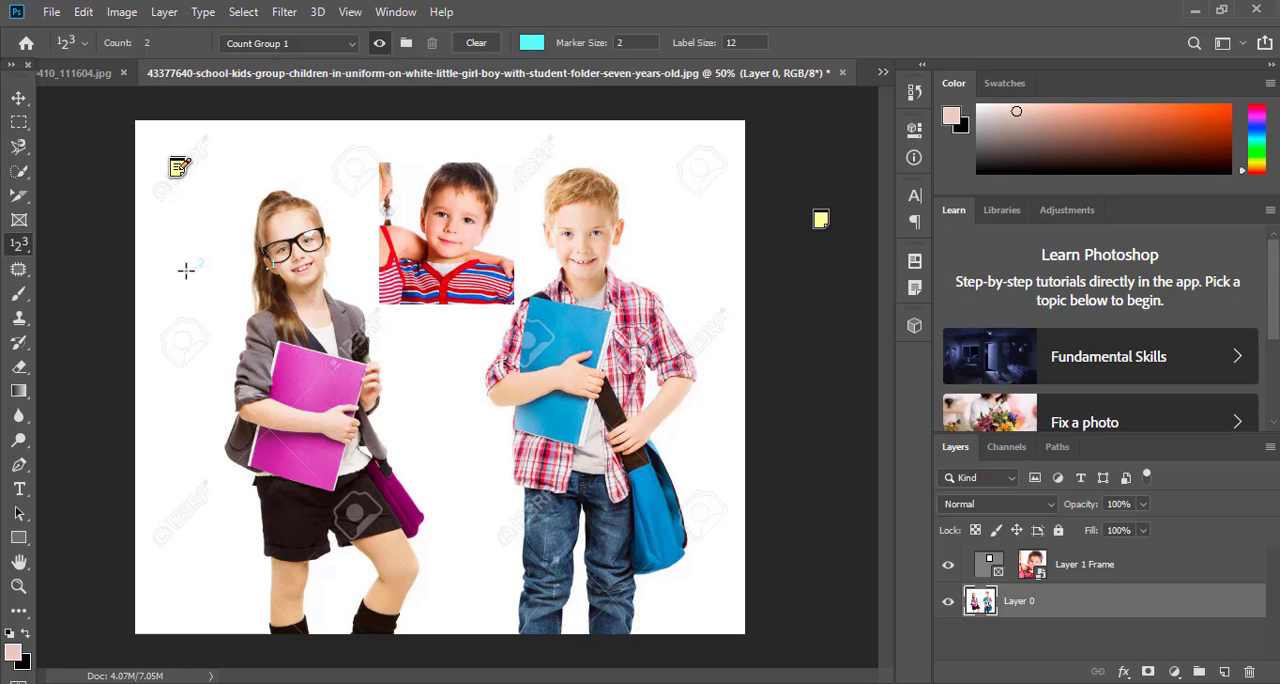
click(245, 440)
click(184, 472)
click(316, 447)
click(397, 358)
Switch to the Spot Healing Brush tool from the group of retouching tools
right_click(22, 249)
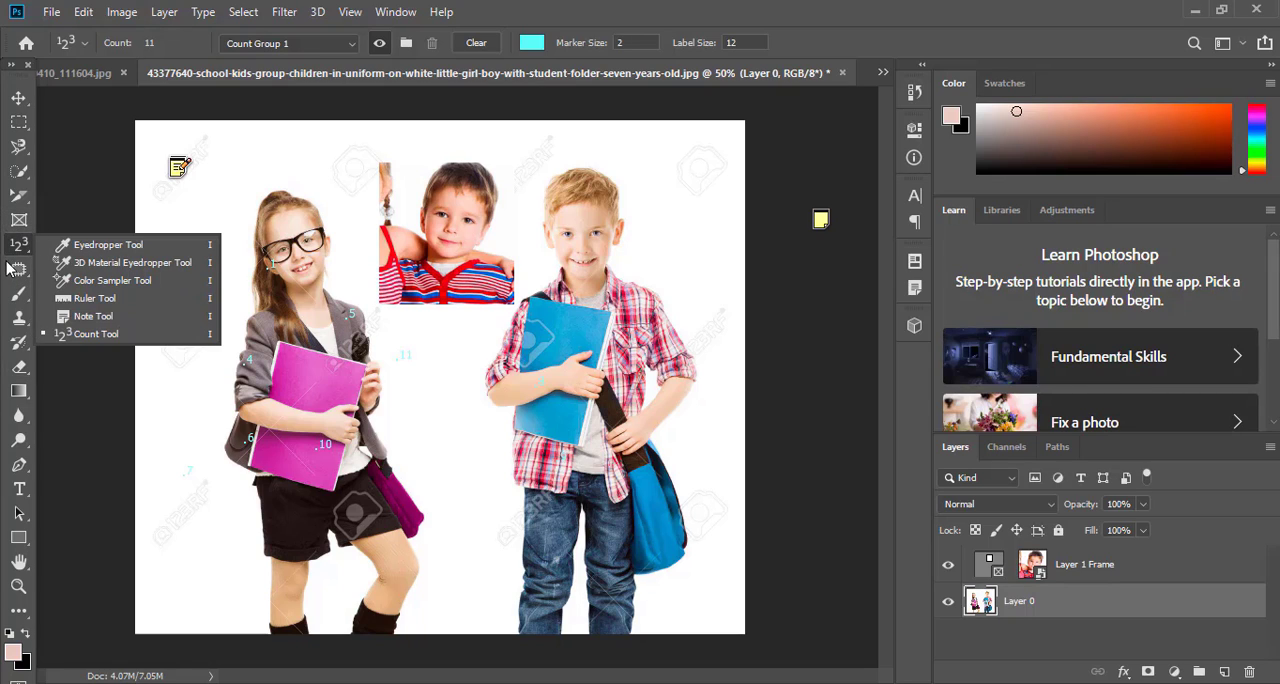
click(20, 270)
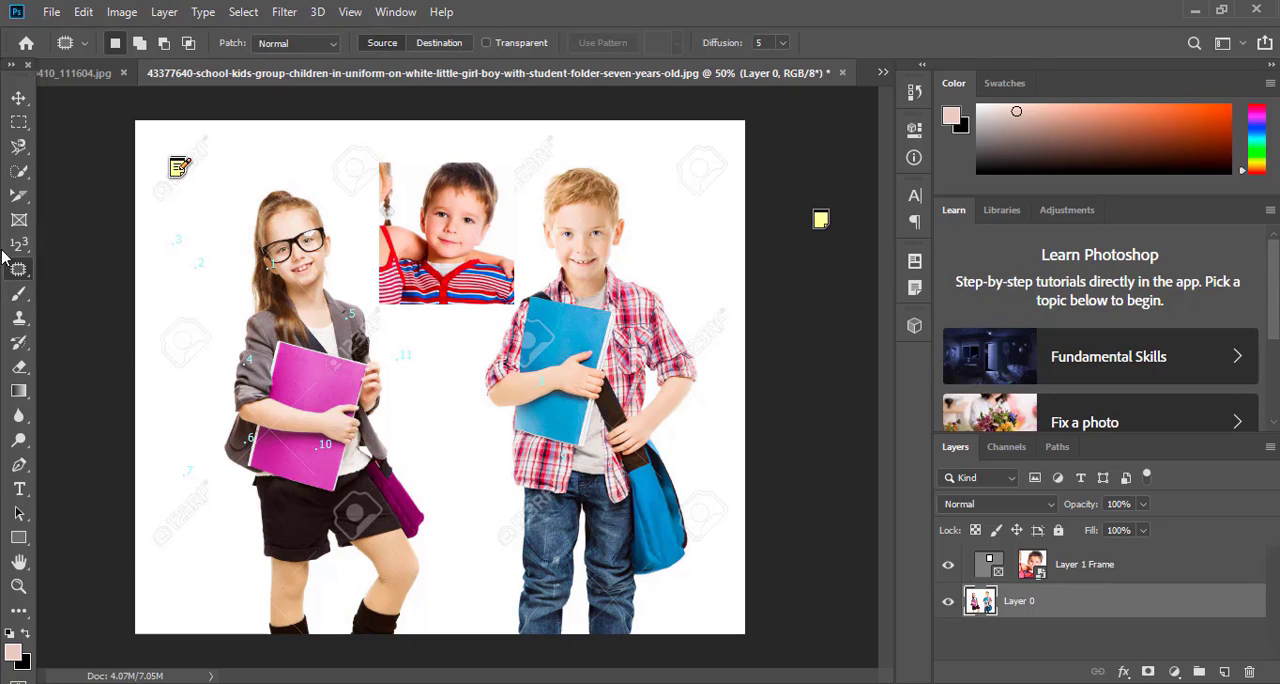
right_click(22, 278)
click(109, 266)
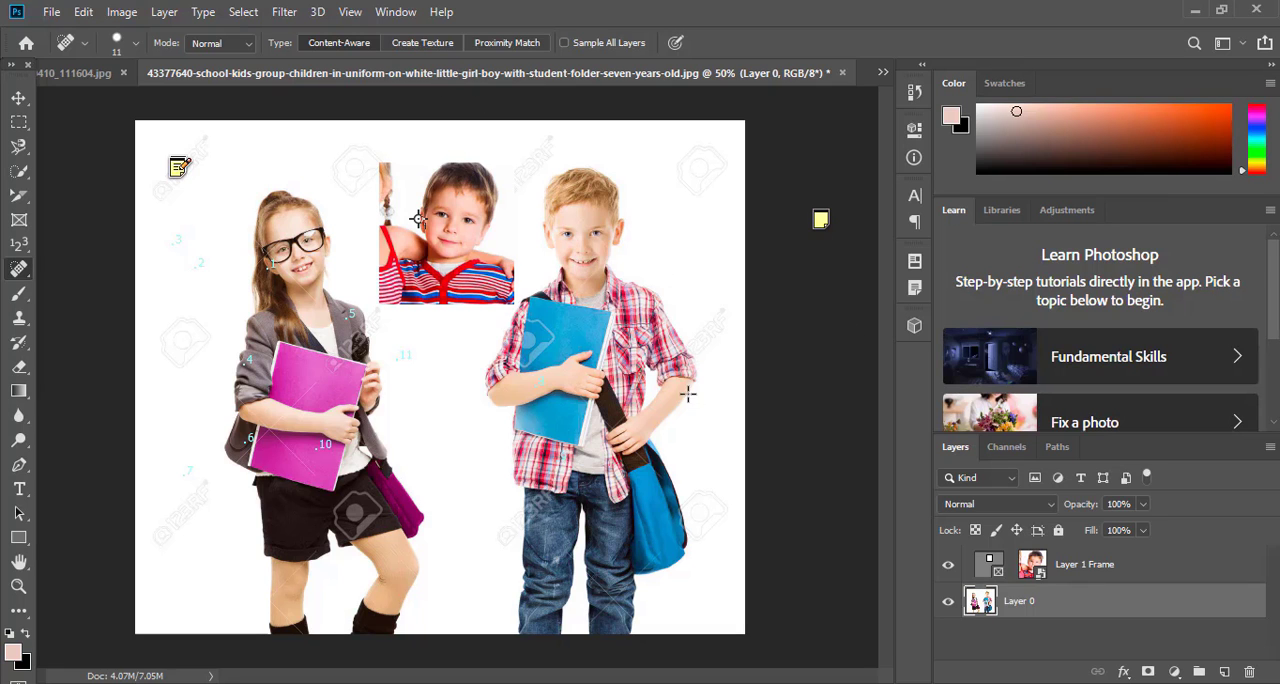
Examine the standing boy's face closely at different magnifications with the Zoom tool, and fit the whole image on screen
click(18, 587)
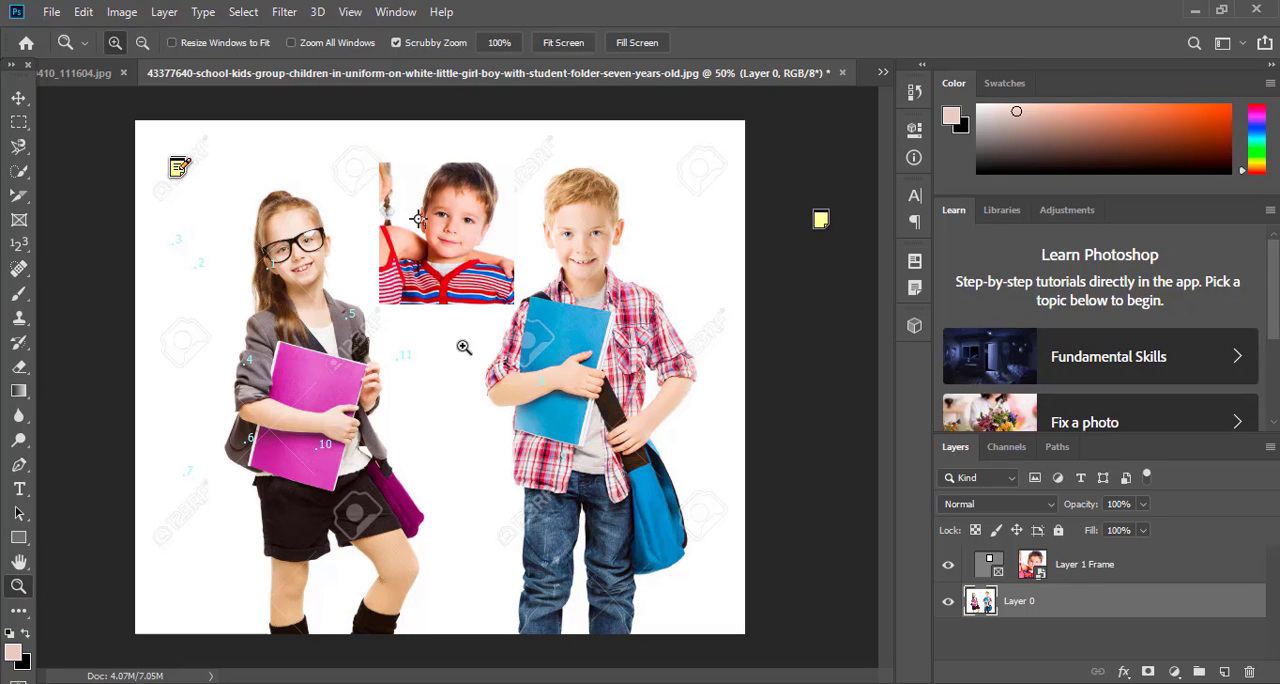
click(598, 207)
click(598, 207)
click(598, 207)
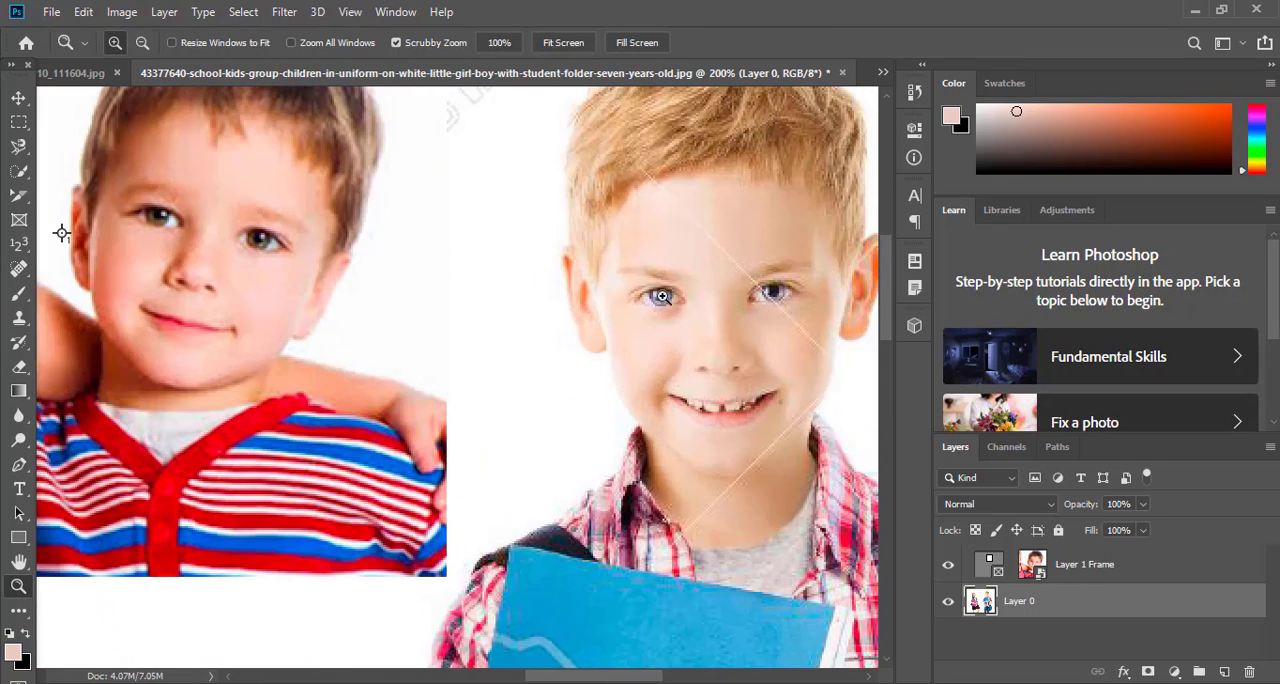
drag(812, 400, 706, 388)
click(816, 379)
click(817, 380)
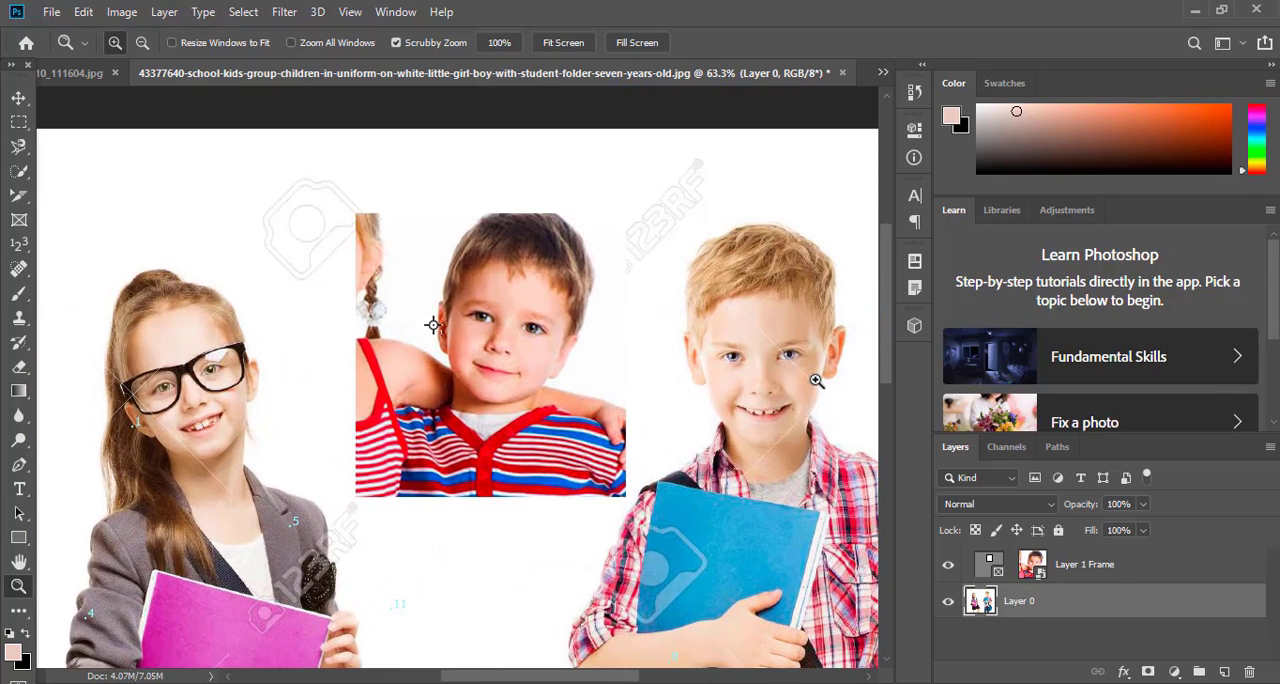
drag(816, 380, 814, 378)
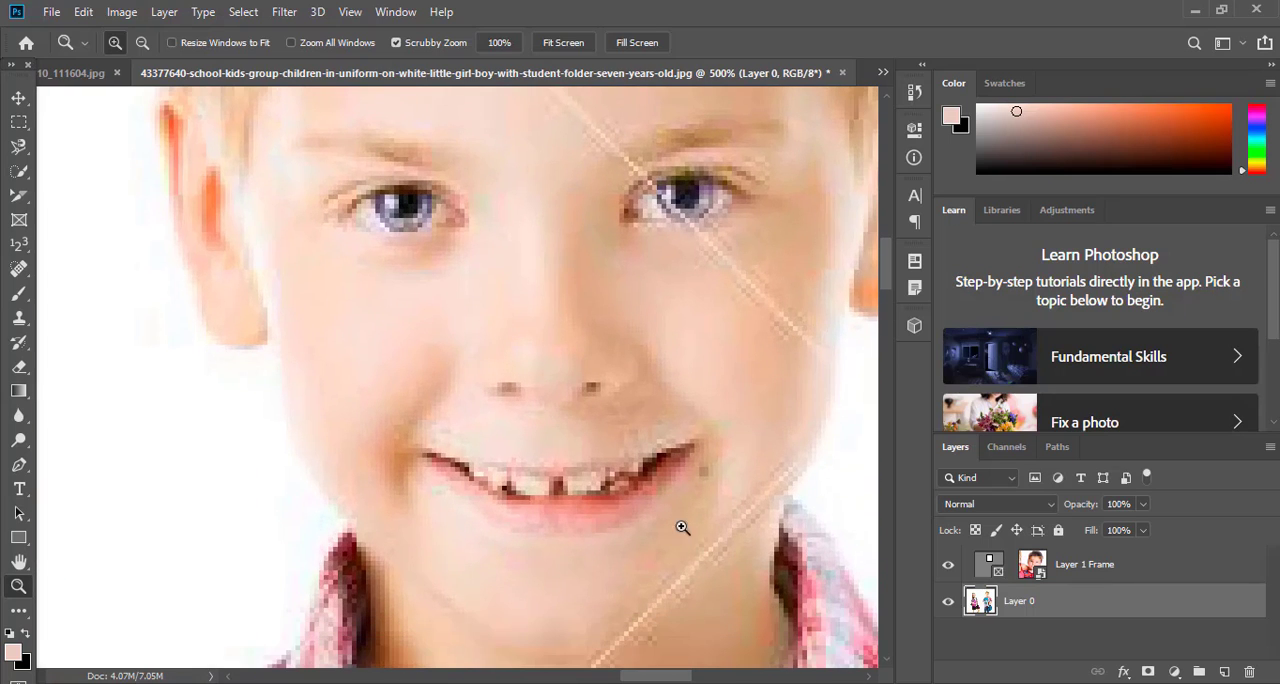
right_click(561, 498)
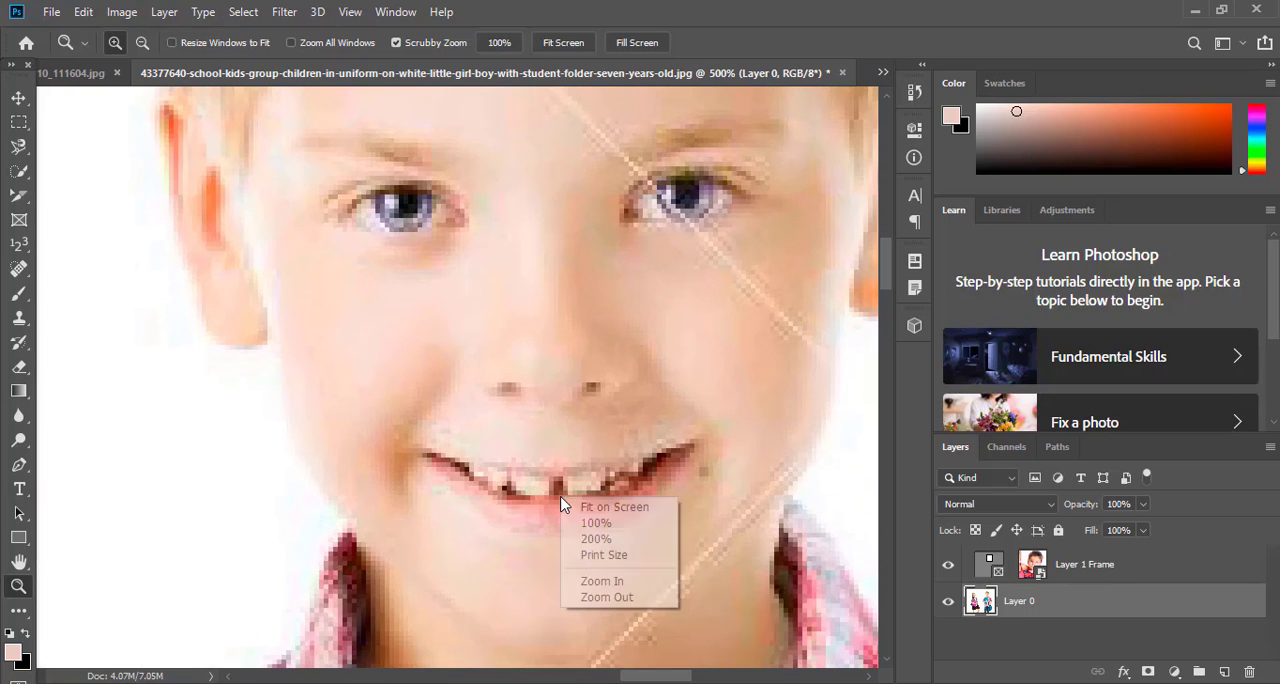
click(592, 508)
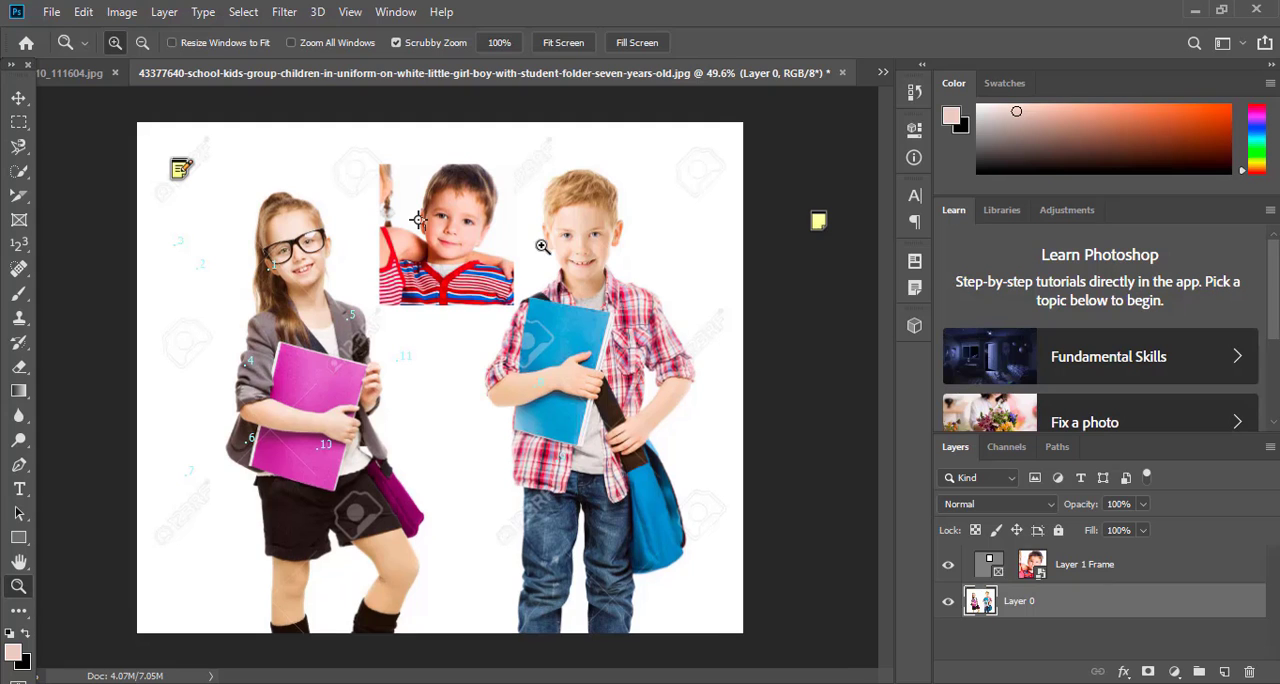
Zoom in on the standing boy's face at 200% and retouch the corner of his mouth with the Spot Healing Brush
click(592, 252)
click(592, 252)
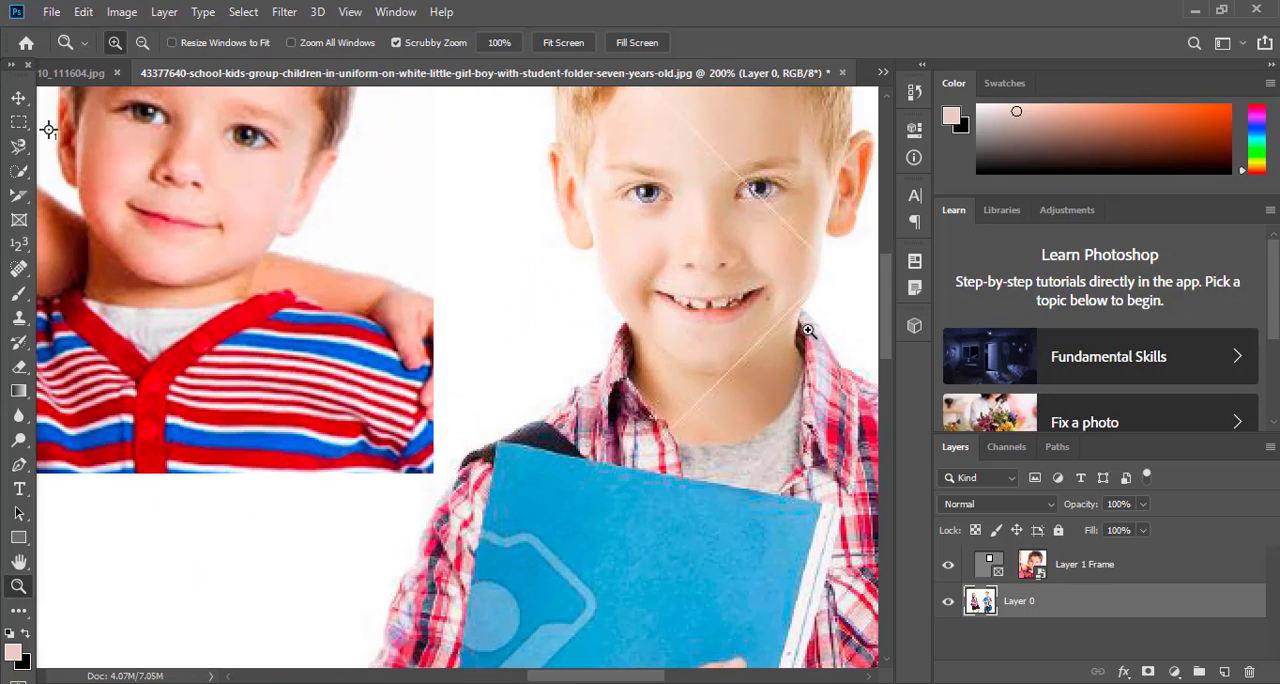
click(17, 267)
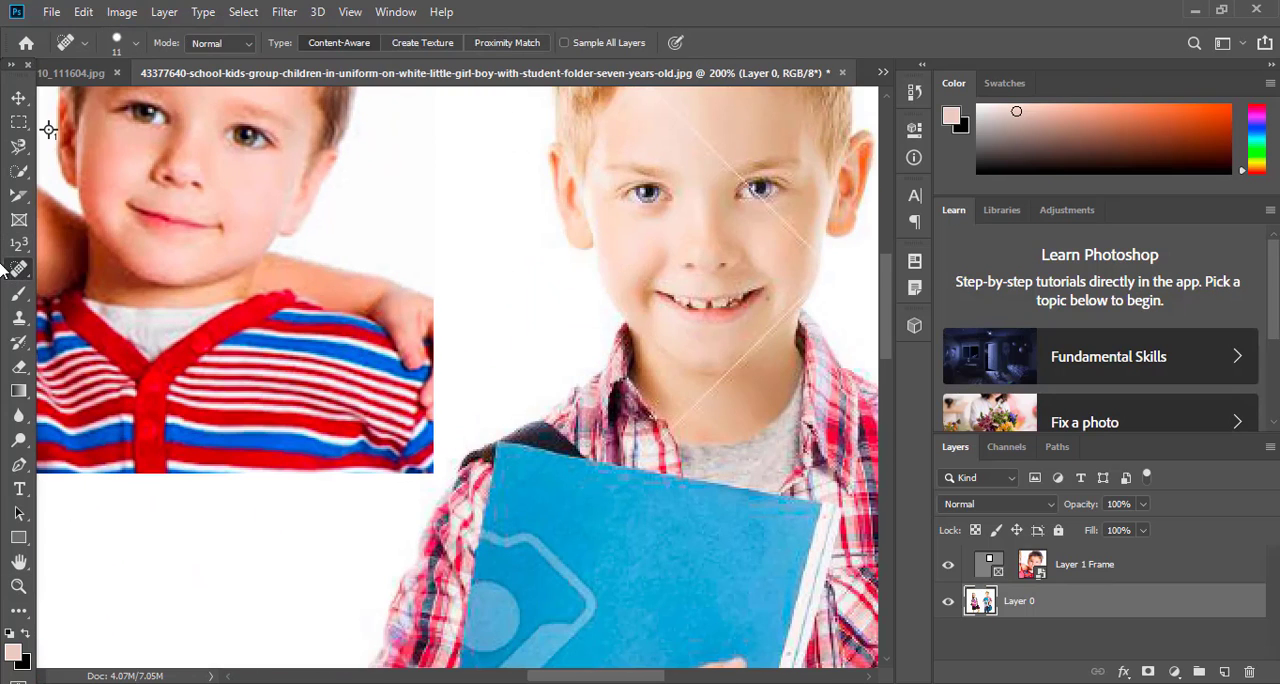
right_click(13, 270)
click(120, 270)
drag(767, 299, 777, 303)
Try to retouch the corner of the standing boy's mouth with the Healing Brush tool
right_click(11, 276)
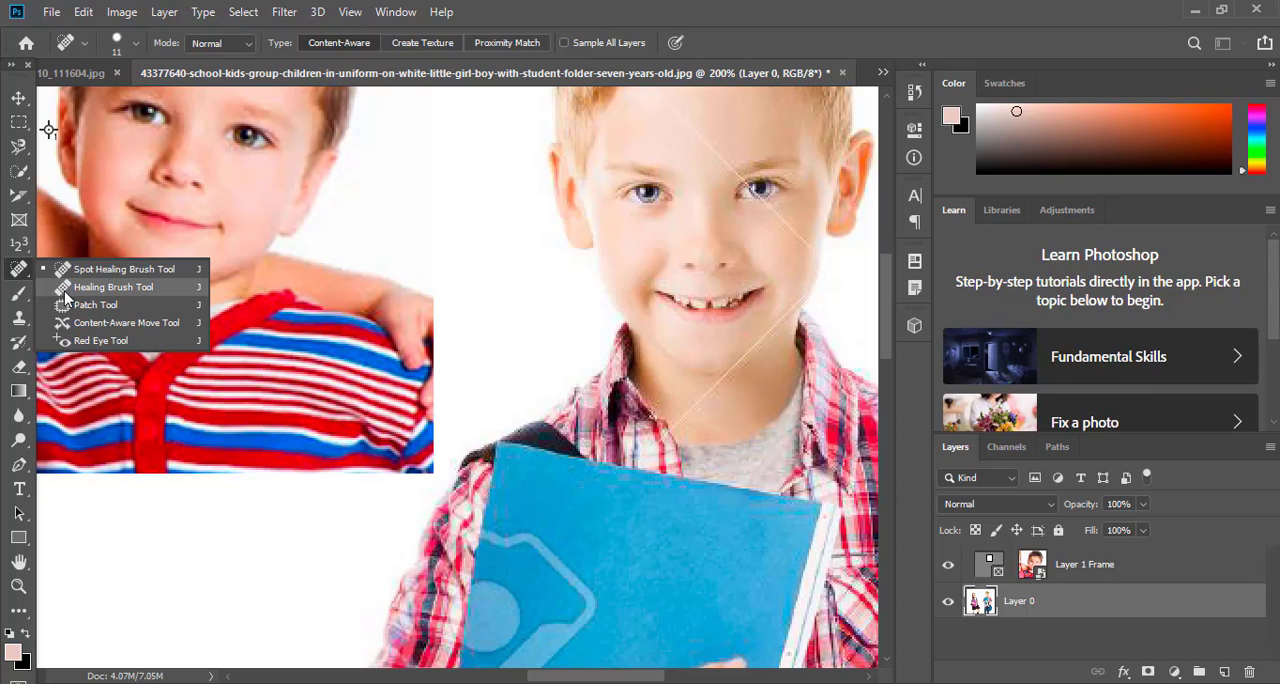
click(164, 286)
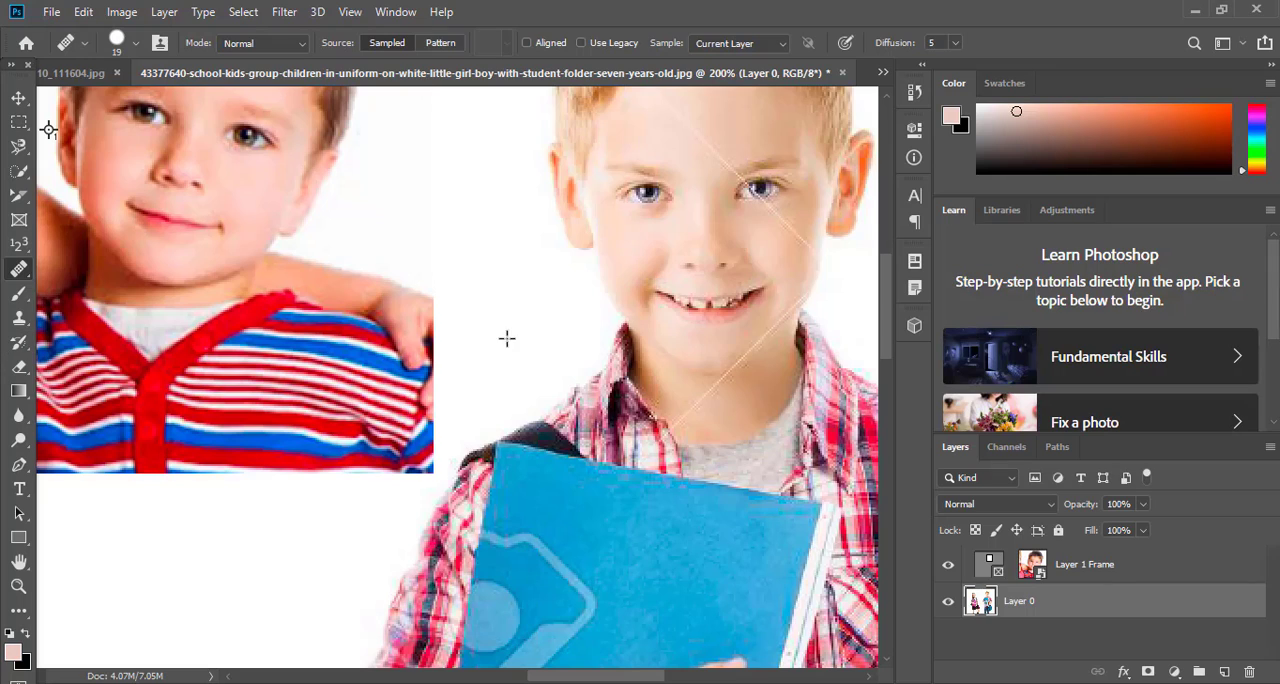
click(751, 300)
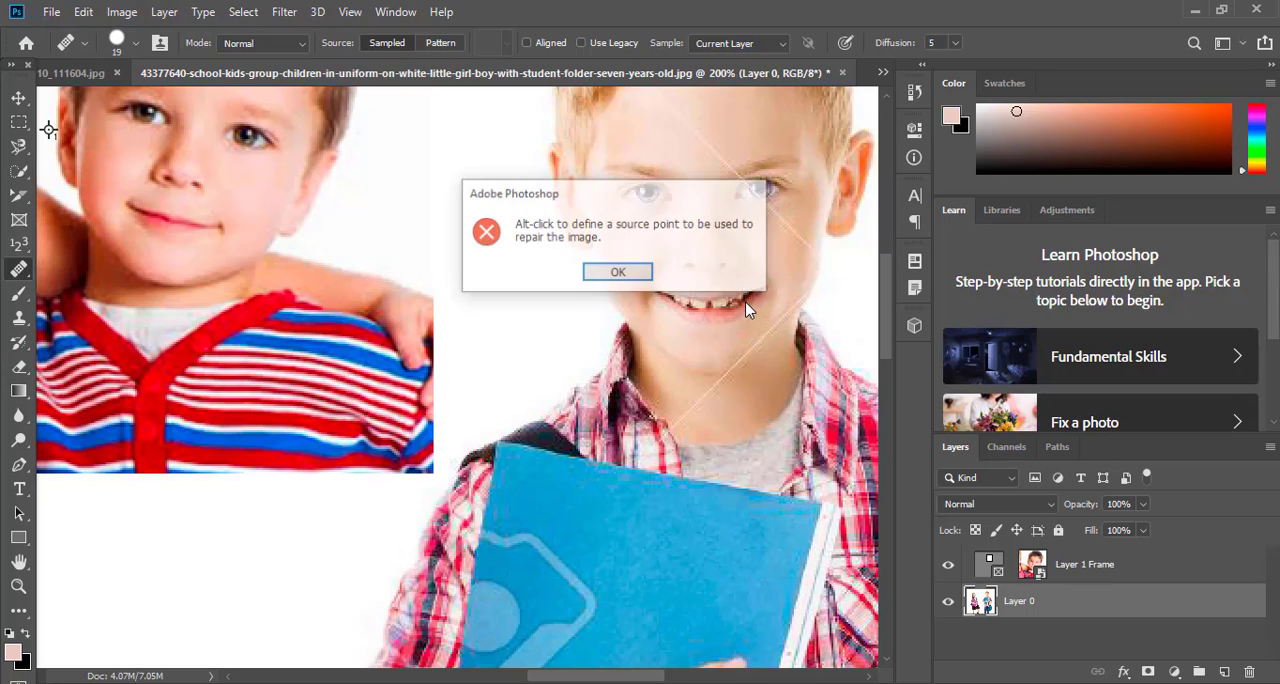
click(648, 276)
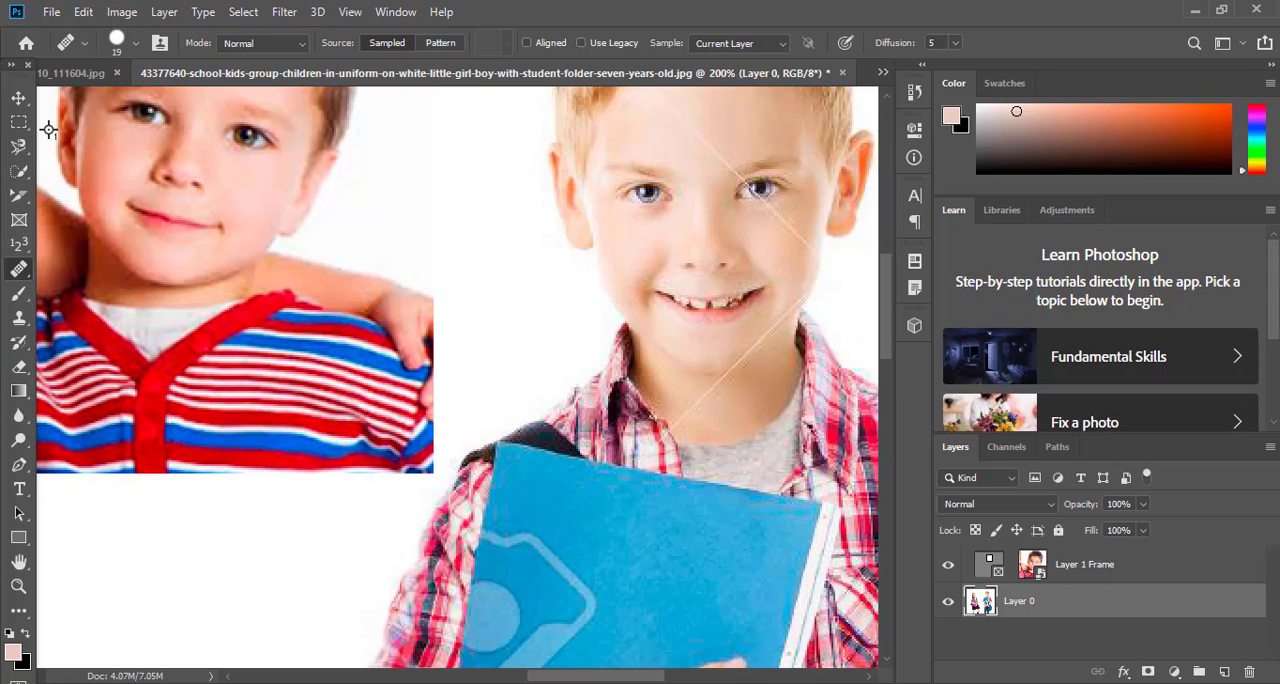
Outline a small area on the standing boy's cheek with the Patch tool and patch it with skin from his forehead
right_click(17, 278)
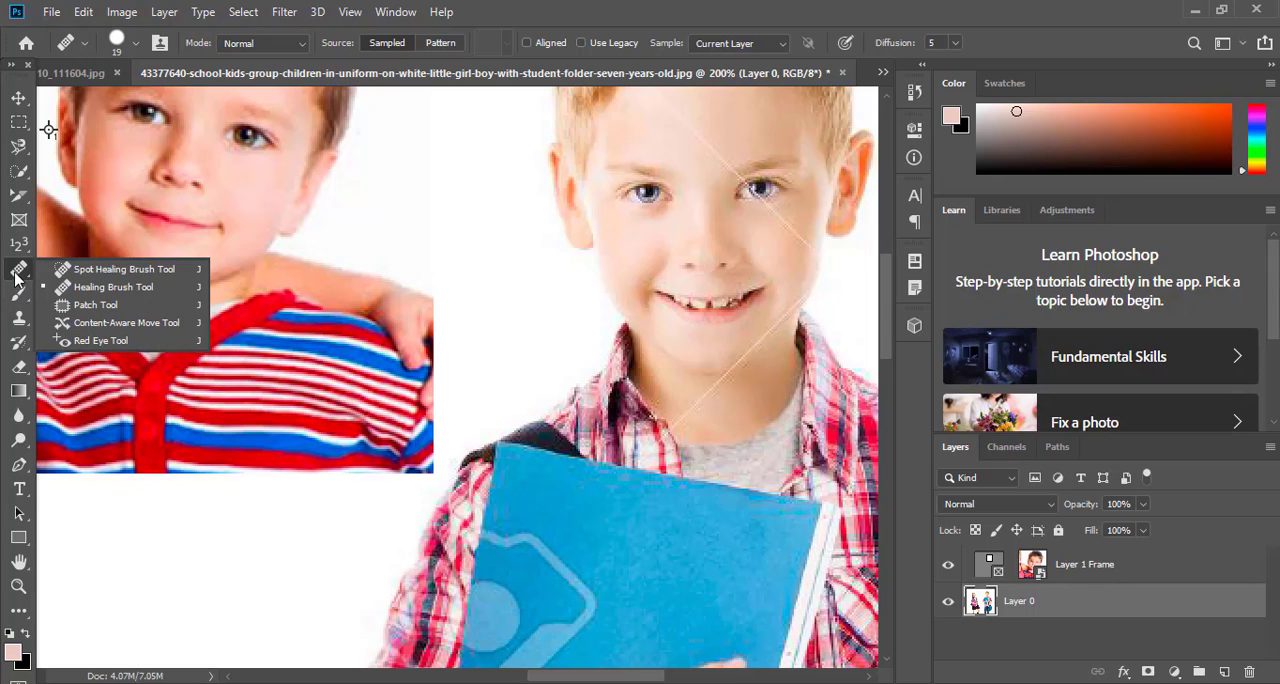
click(147, 306)
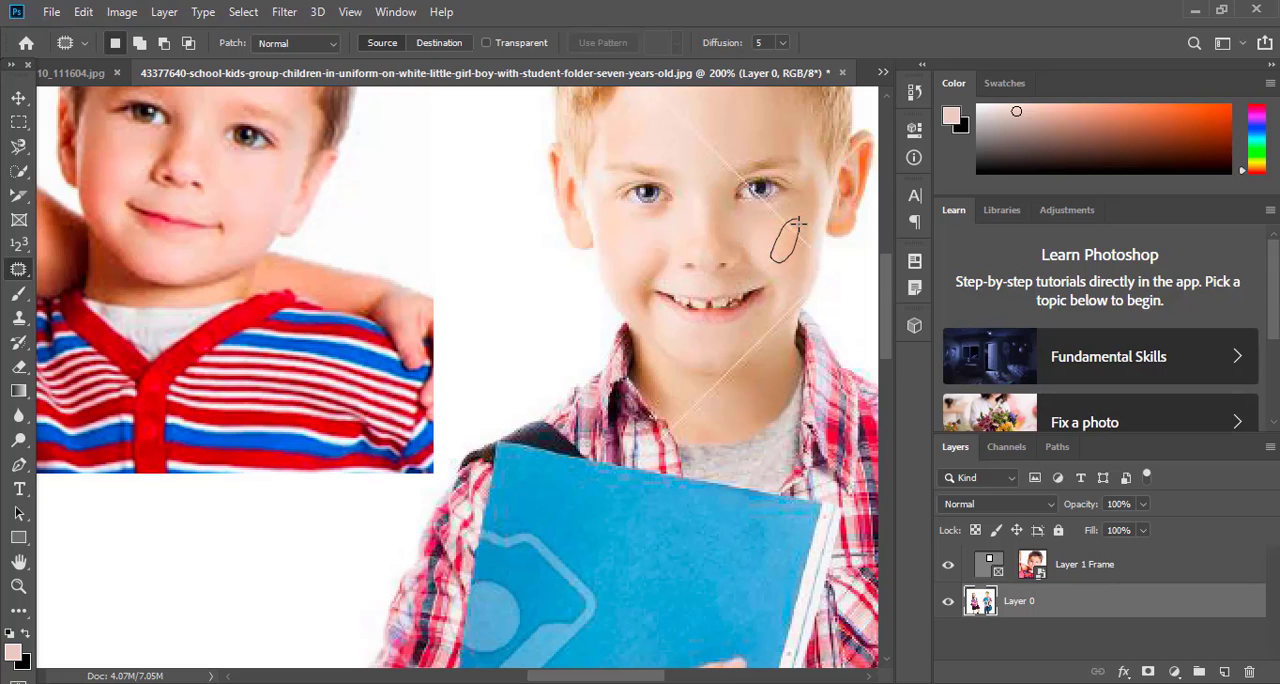
mouse_move(798, 225)
mouse_down()
mouse_move(720, 120)
mouse_move(664, 134)
mouse_up()
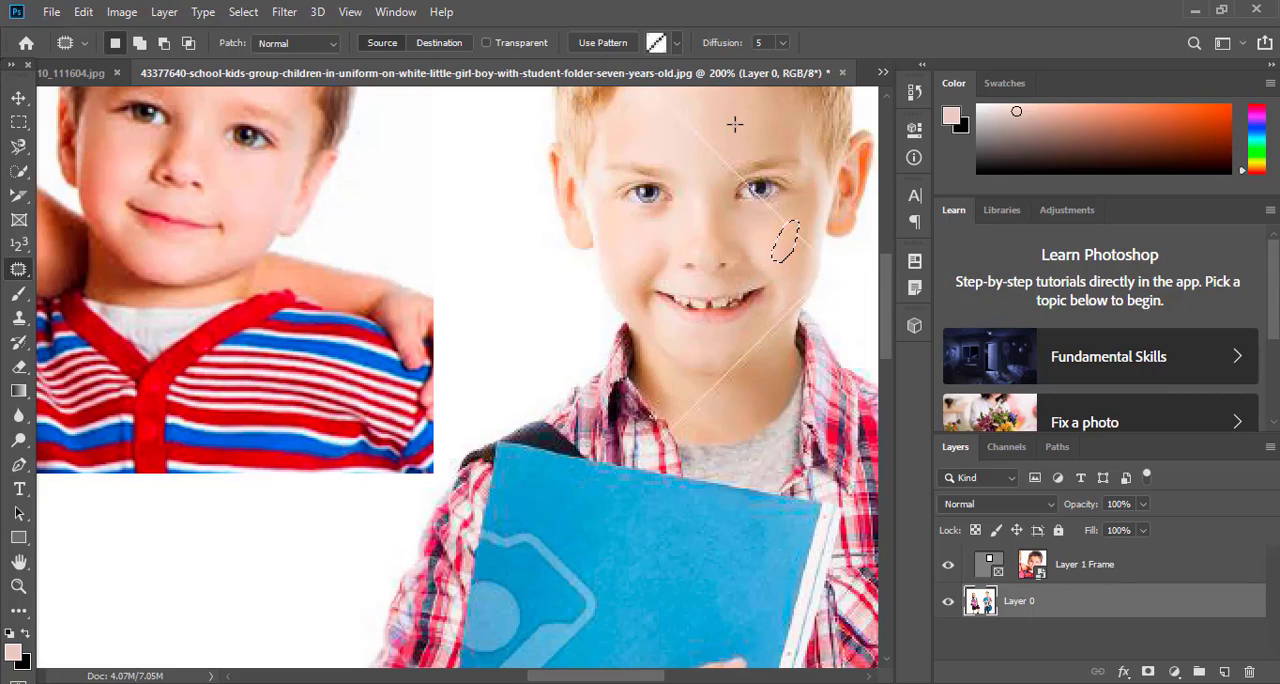
Try to move an area of the boy's forehead beside his ear with the Content-Aware Move tool, and cancel the move
right_click(19, 269)
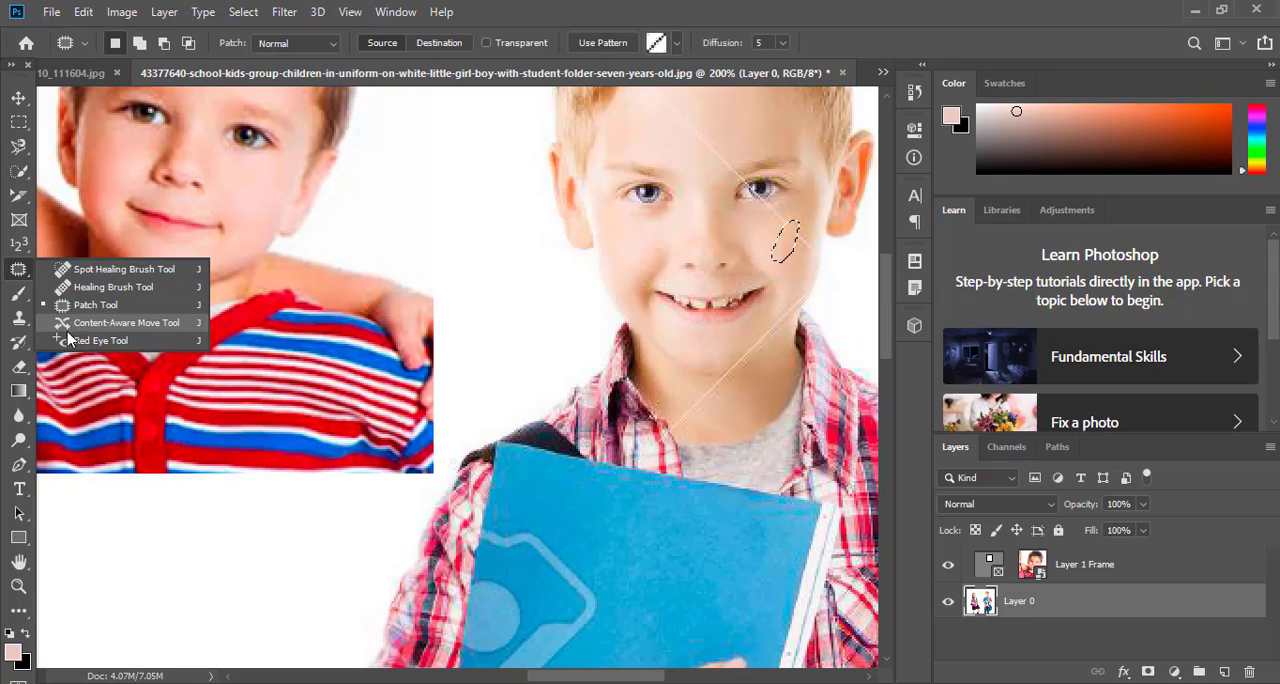
click(121, 323)
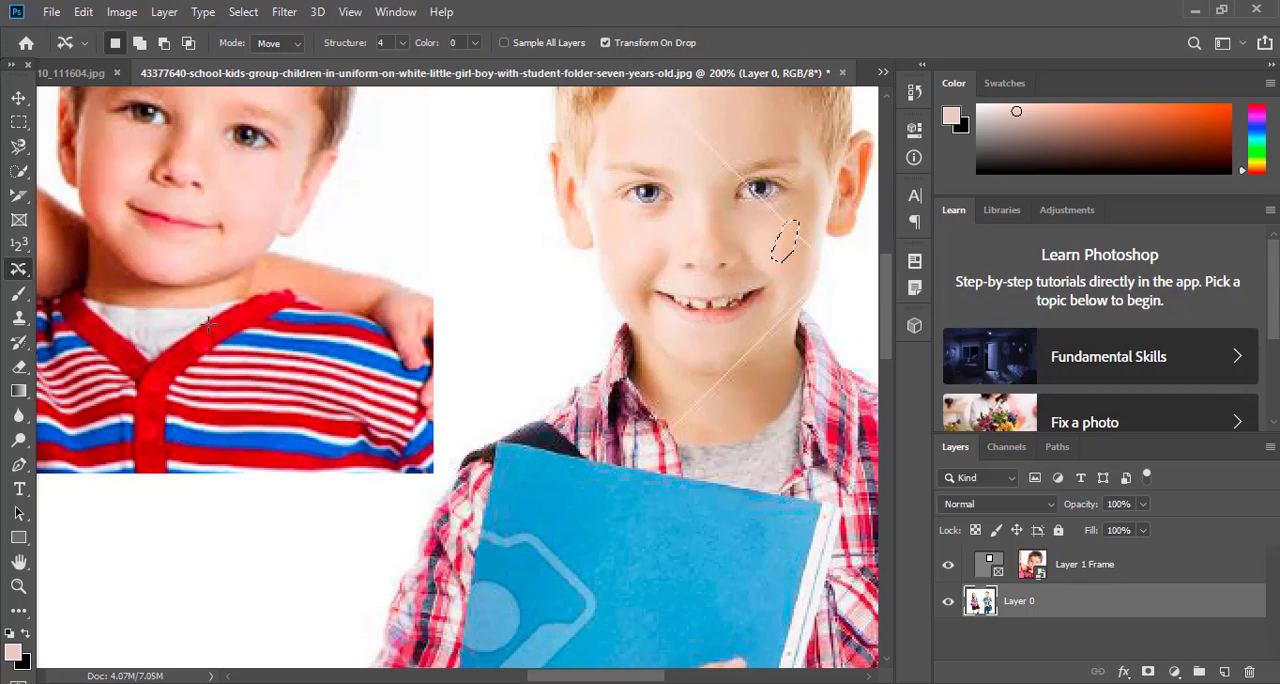
mouse_move(680, 123)
mouse_down()
mouse_move(694, 91)
mouse_move(777, 214)
mouse_move(726, 254)
mouse_move(449, 251)
mouse_move(463, 283)
mouse_move(420, 189)
mouse_move(543, 314)
mouse_move(367, 345)
mouse_move(251, 240)
mouse_move(234, 171)
mouse_move(292, 200)
mouse_move(231, 195)
mouse_move(251, 171)
mouse_move(157, 186)
mouse_move(171, 223)
mouse_move(670, 198)
mouse_move(730, 172)
mouse_move(790, 250)
mouse_move(561, 203)
mouse_up()
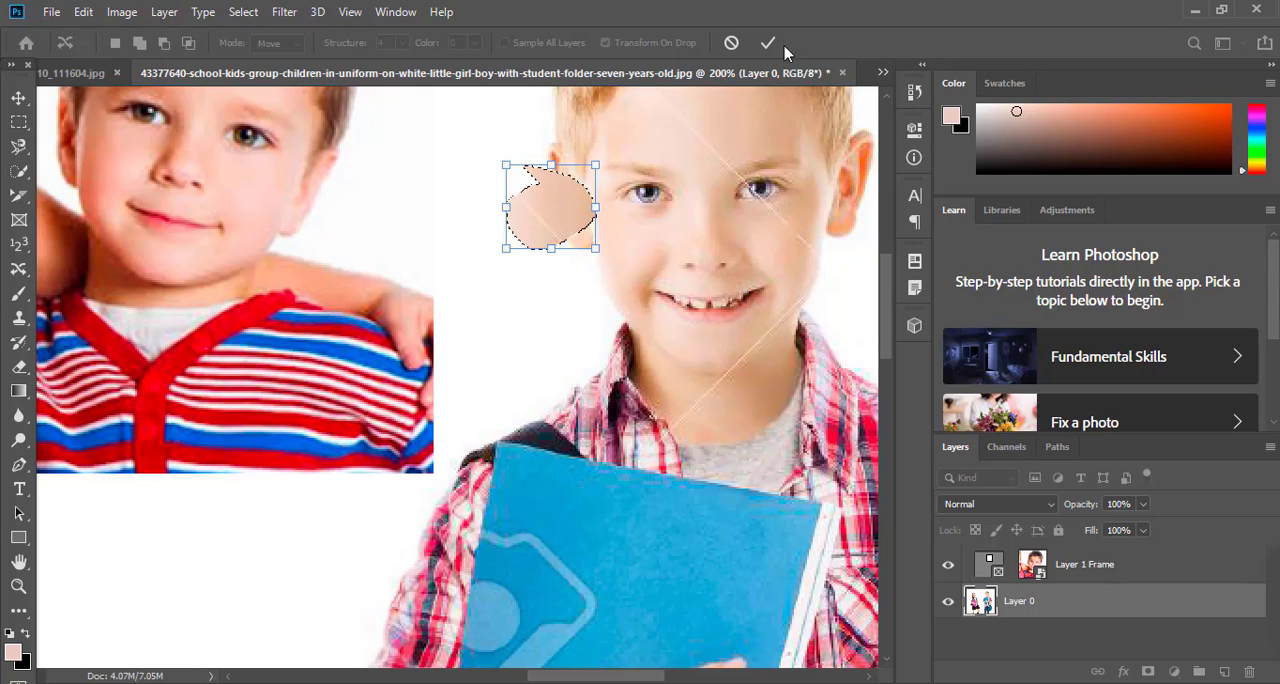
click(740, 45)
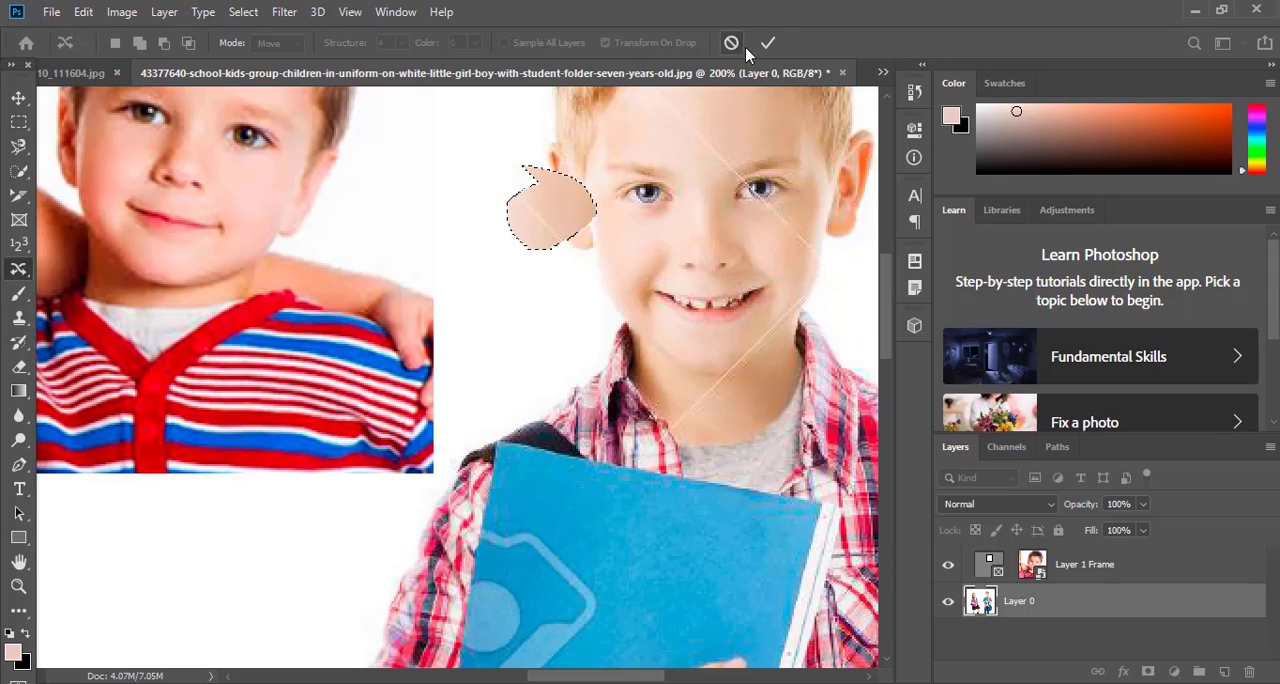
Clear the forehead selection and darken the standing boy's eyes with the Red Eye tool
right_click(18, 270)
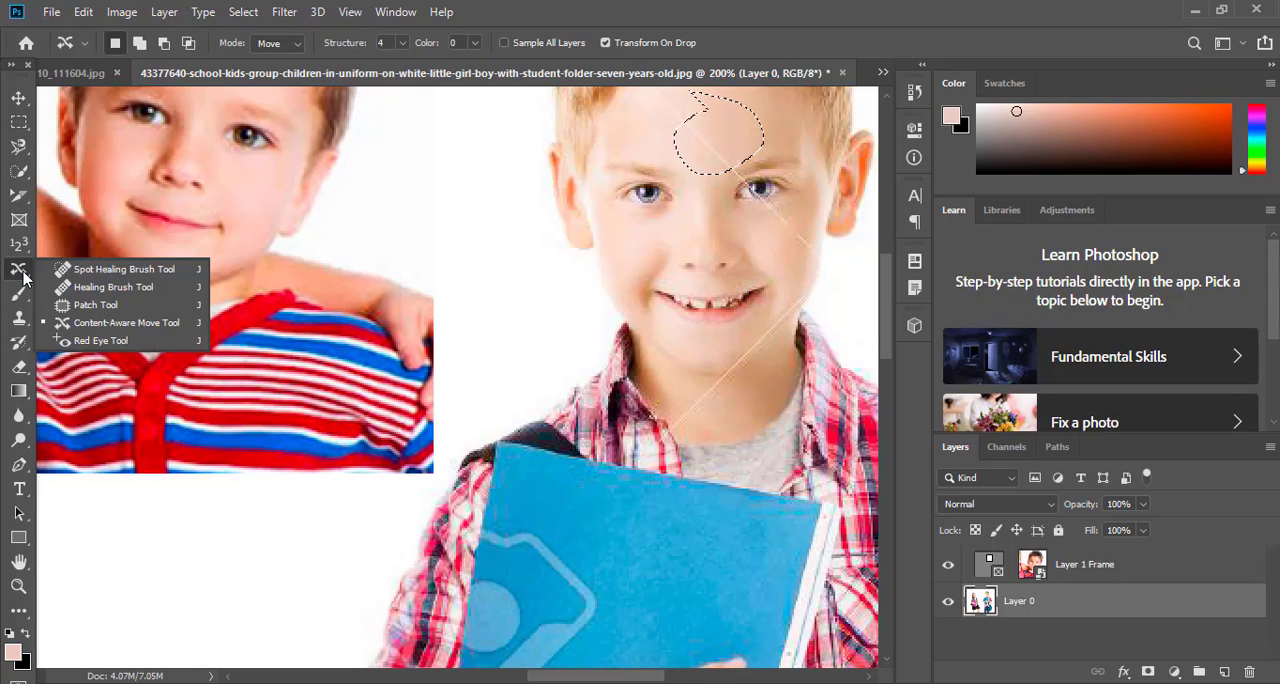
click(97, 345)
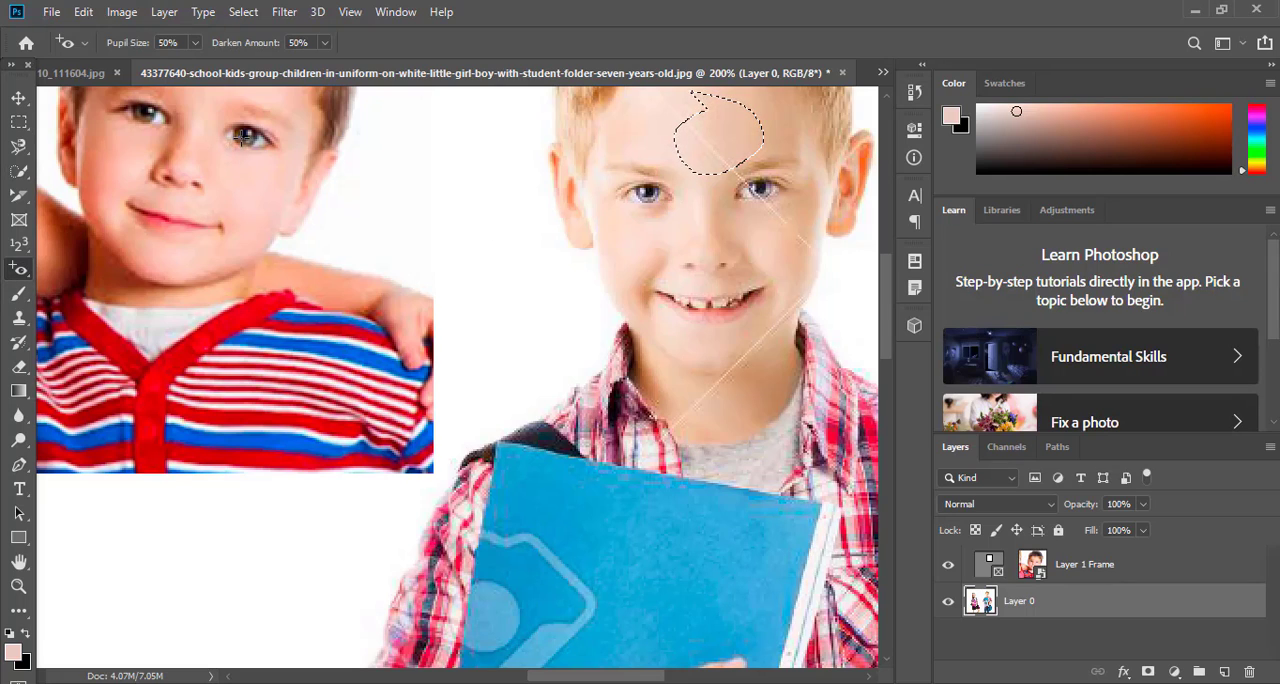
click(20, 172)
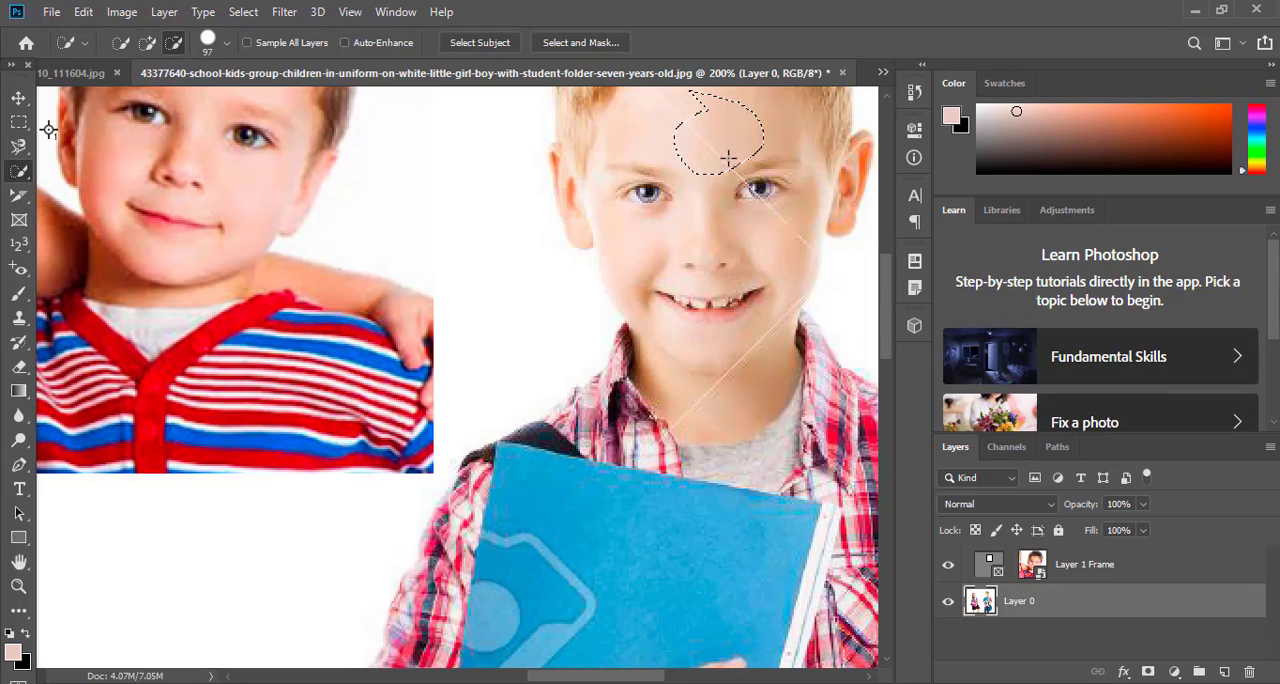
key(ctrl+d)
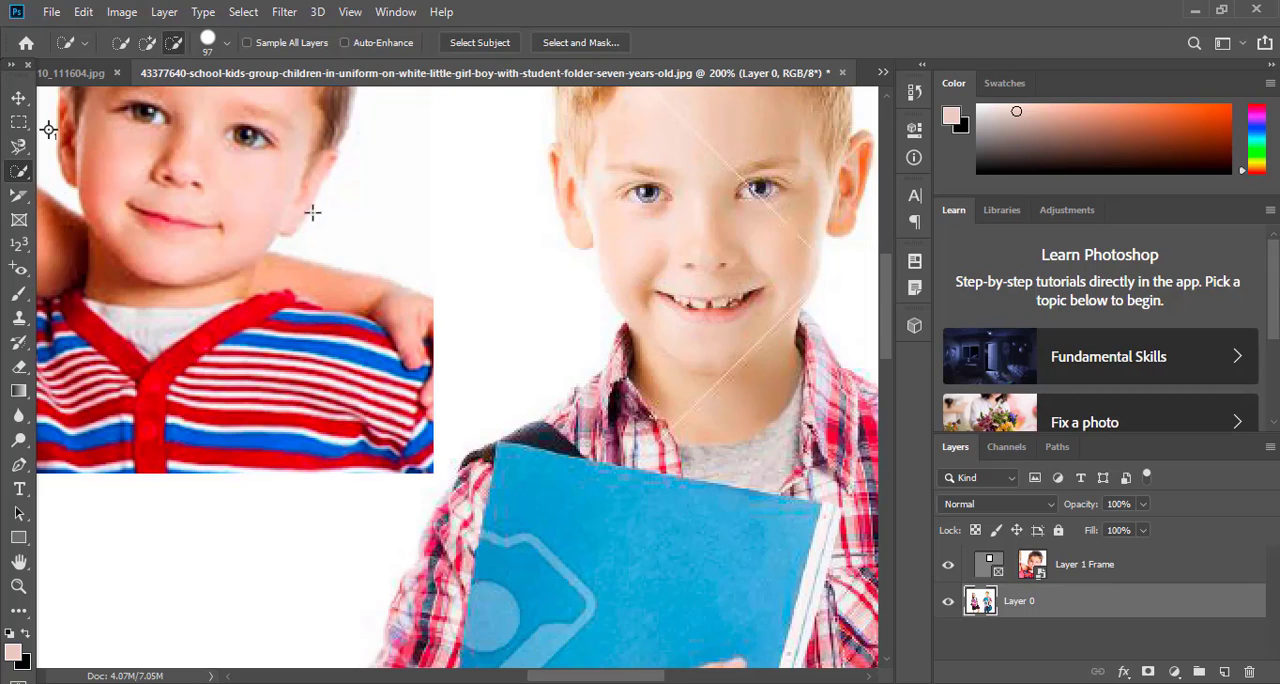
click(19, 270)
right_click(16, 280)
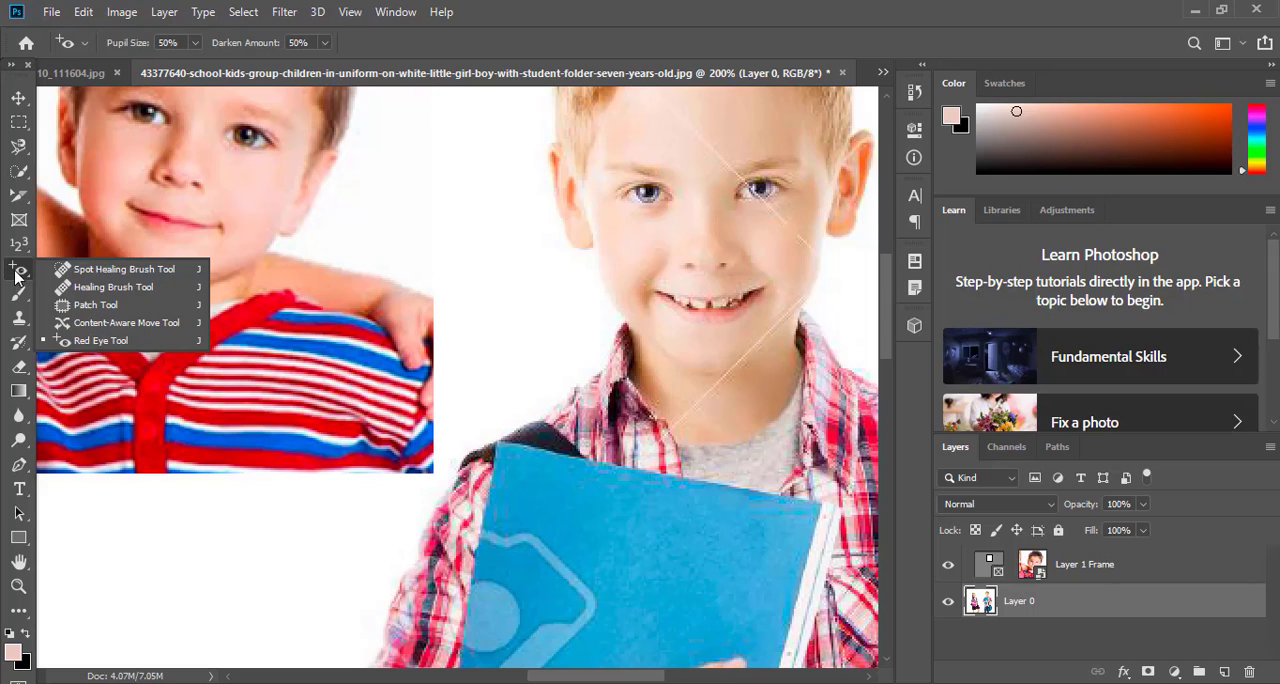
click(16, 277)
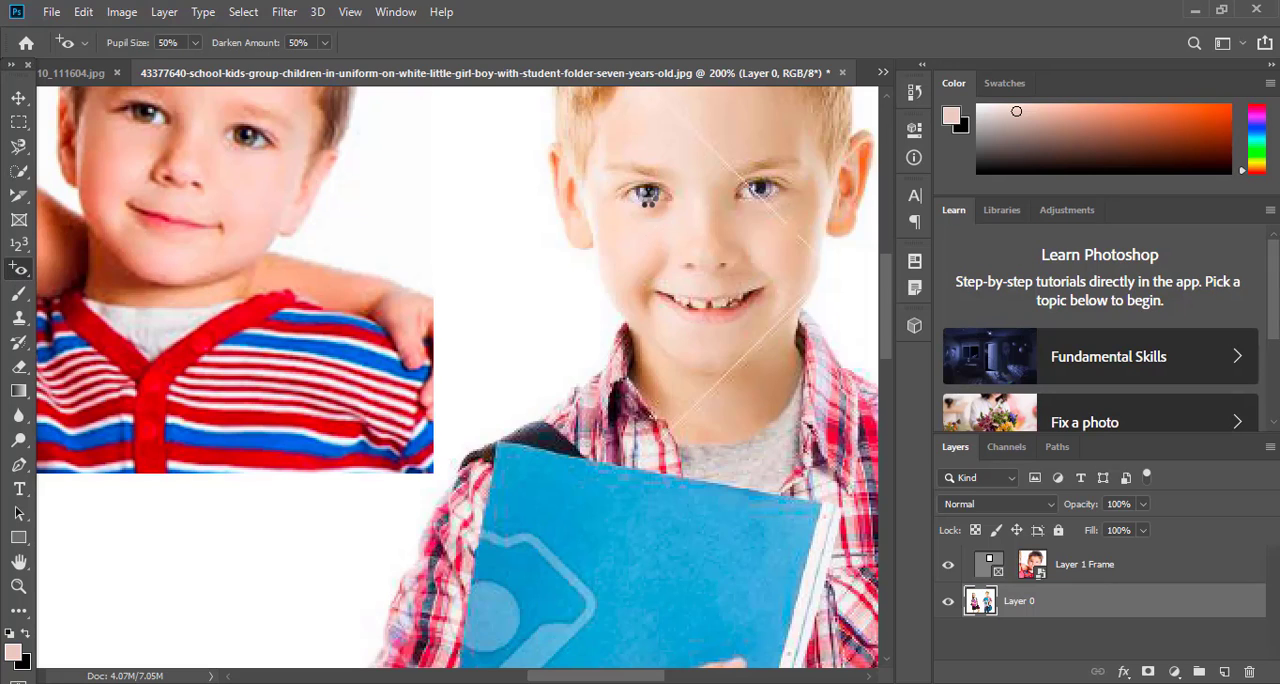
click(648, 195)
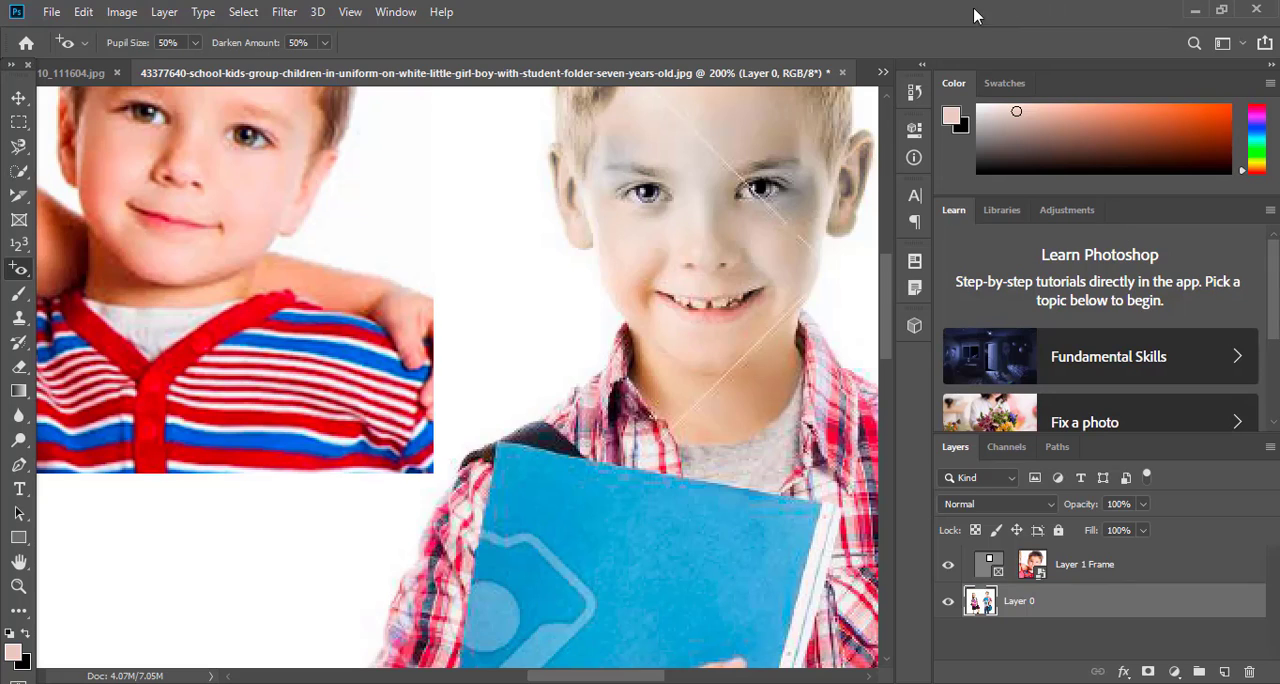
Switch to the Brush tool and choose a saturated orange as the foreground color
right_click(19, 269)
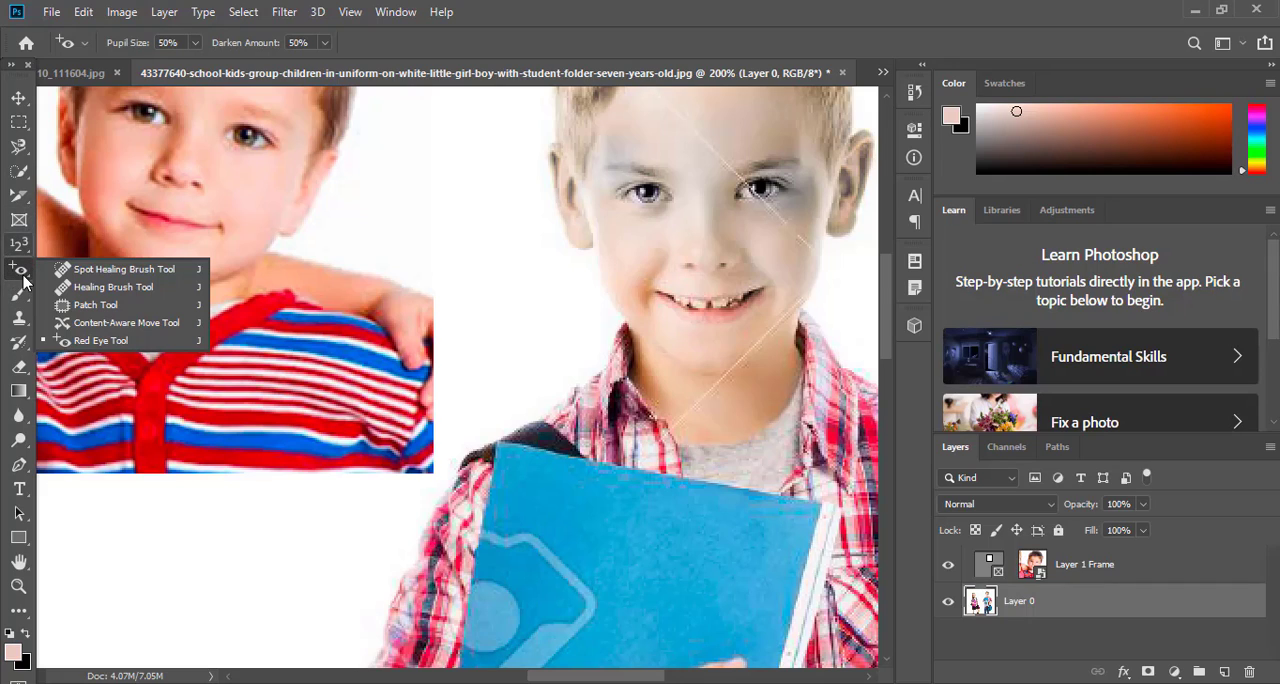
click(20, 297)
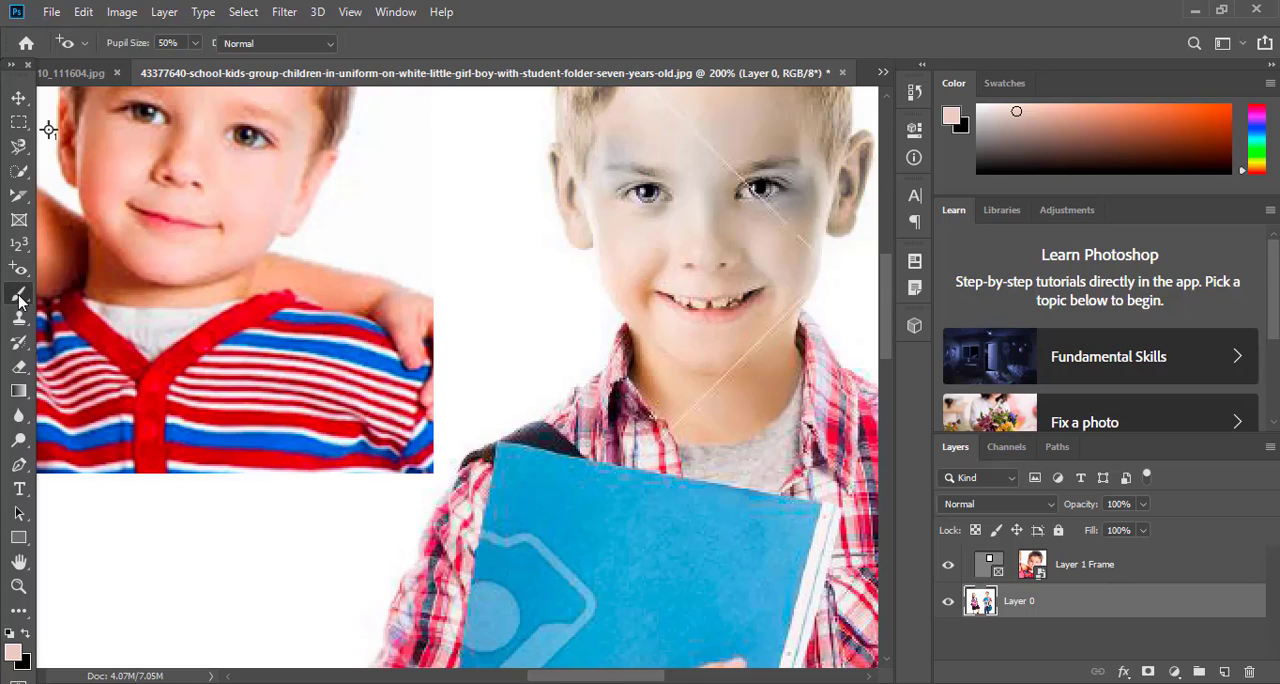
right_click(20, 297)
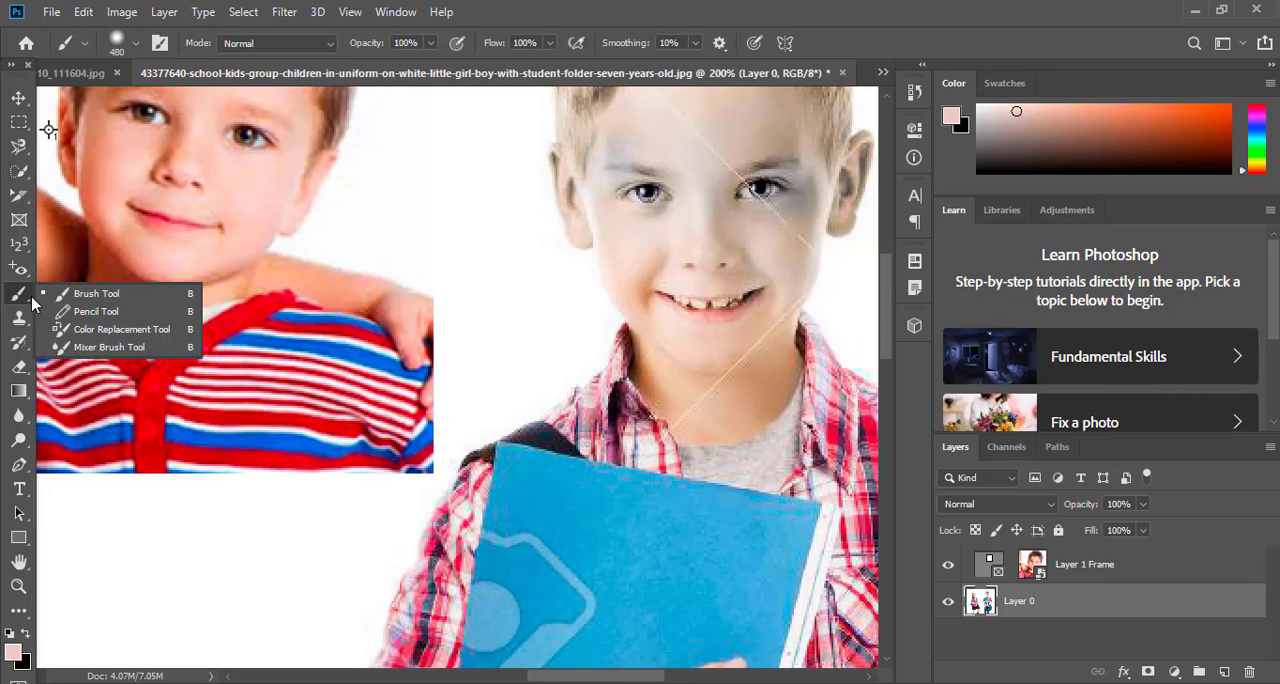
click(88, 295)
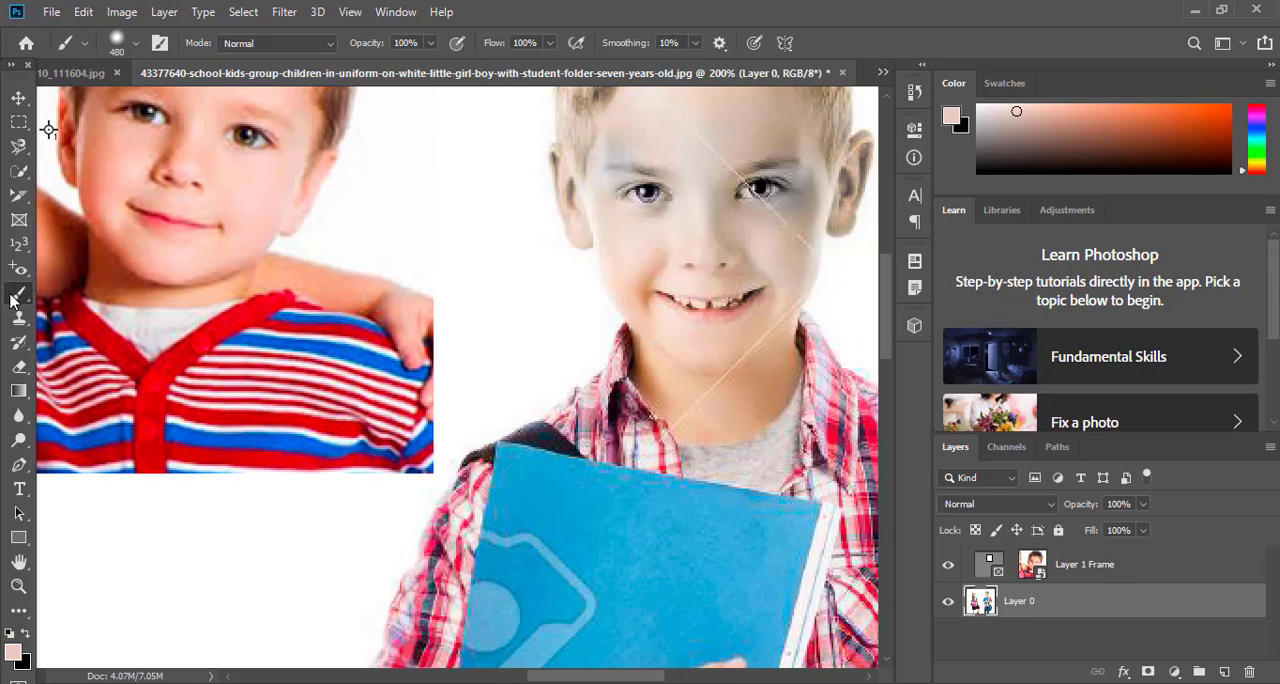
click(14, 652)
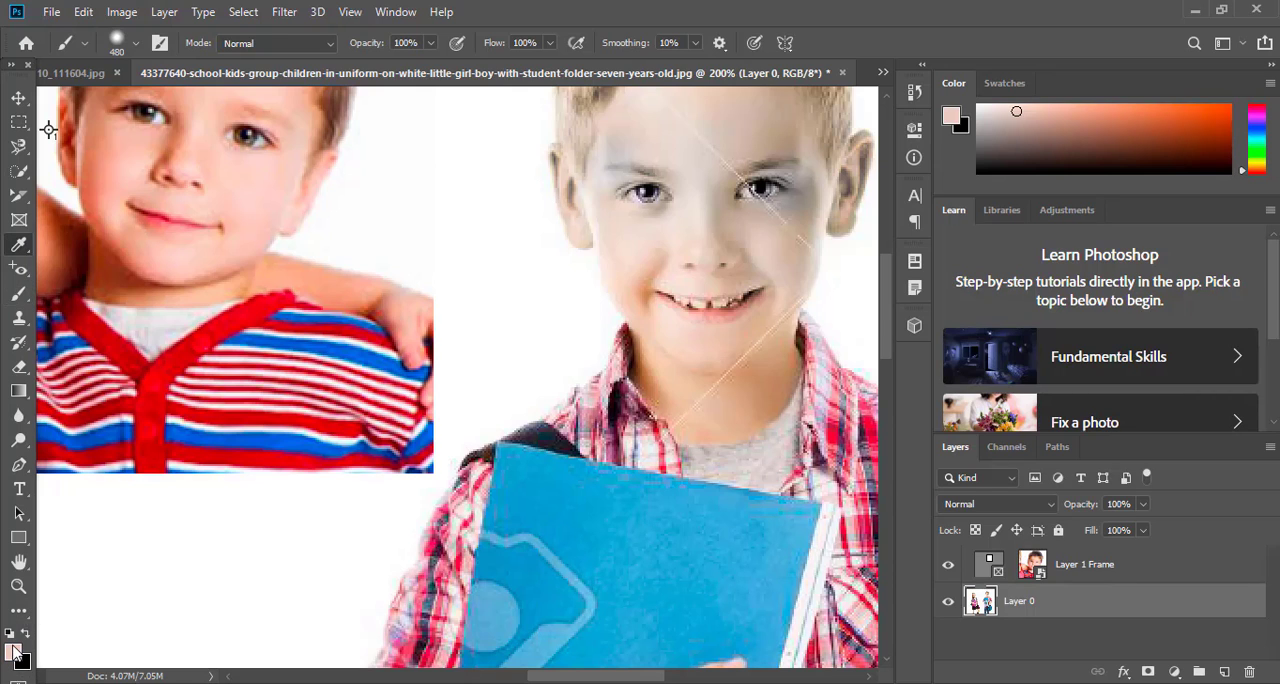
click(455, 354)
mouse_move(455, 354)
mouse_down()
mouse_move(643, 329)
mouse_move(645, 216)
mouse_up()
click(865, 157)
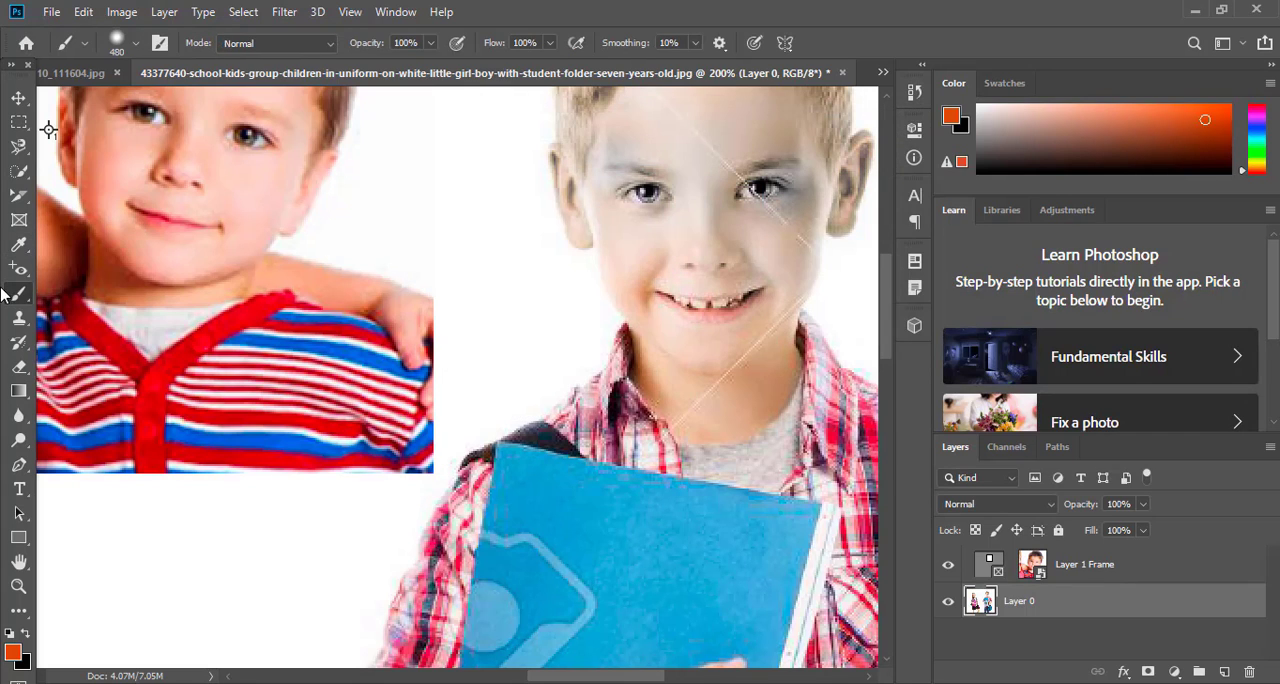
Reduce the brush size to 72 px and paint a thick orange patch on the white background between the two boys
right_click(467, 172)
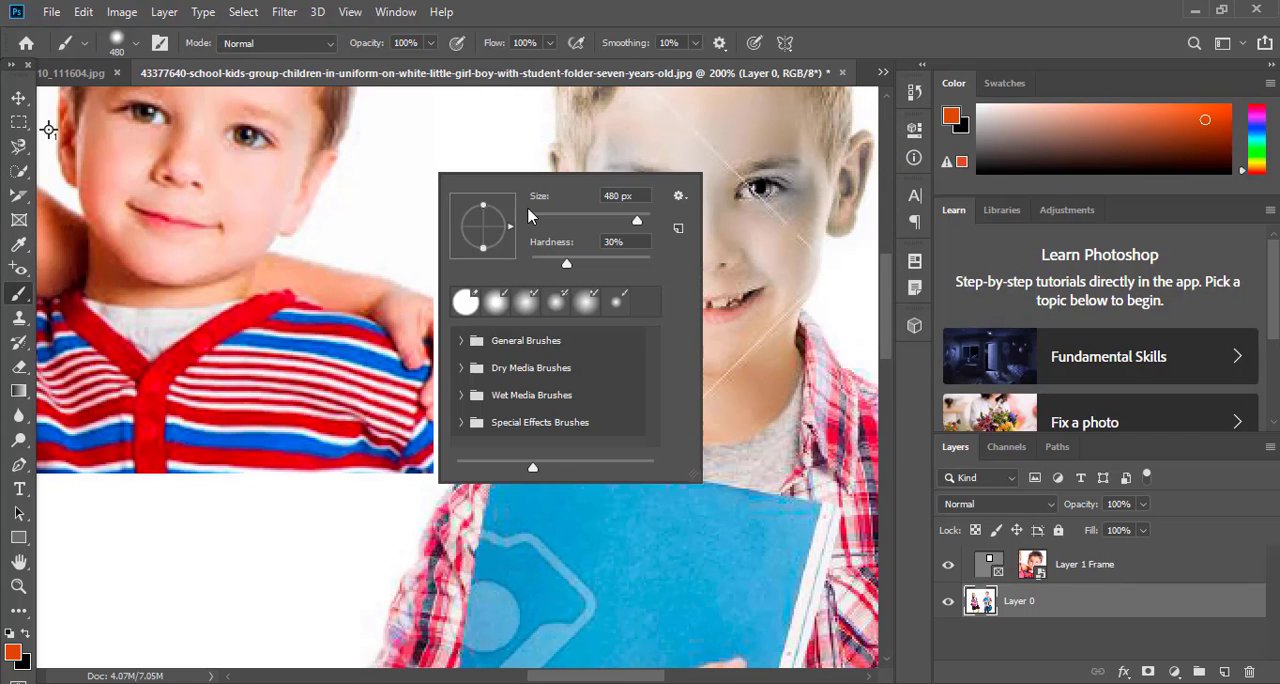
click(573, 216)
mouse_move(461, 157)
mouse_down()
mouse_move(496, 231)
mouse_move(520, 240)
mouse_move(486, 263)
mouse_move(508, 372)
mouse_up()
Scribble thin orange lines with the Pencil tool over the boy's mouth, his sleeve and the white background below the framed photo
right_click(18, 293)
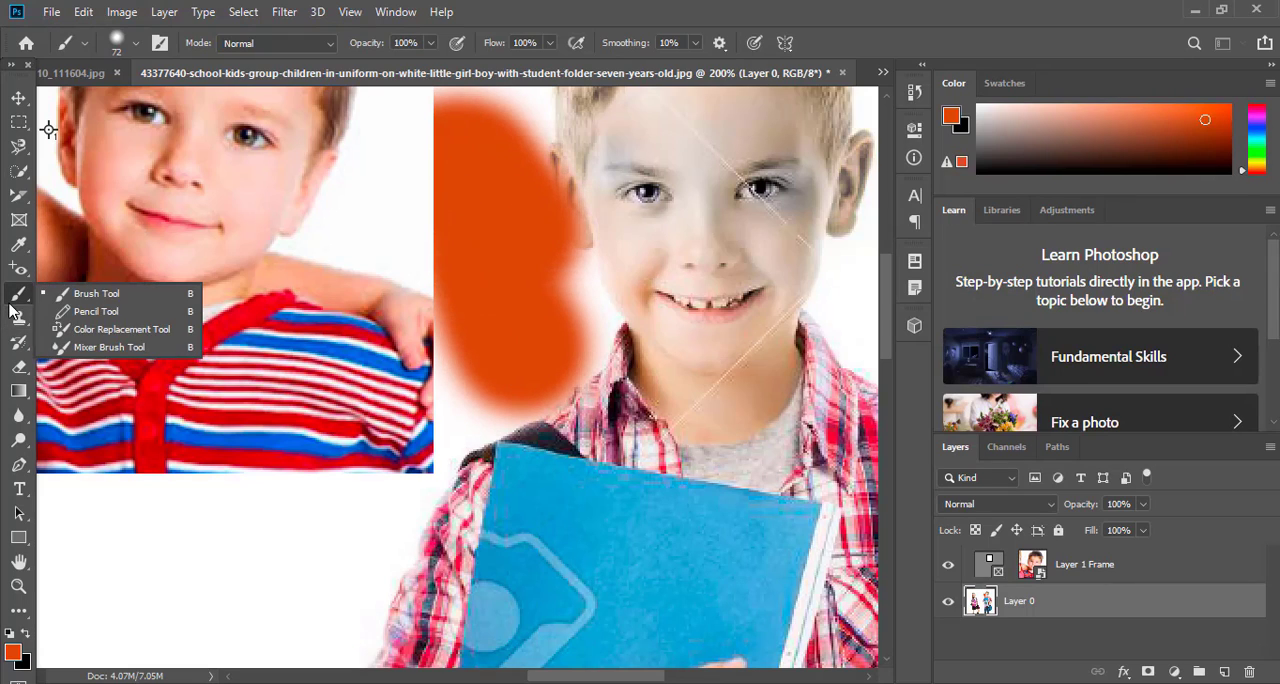
click(131, 307)
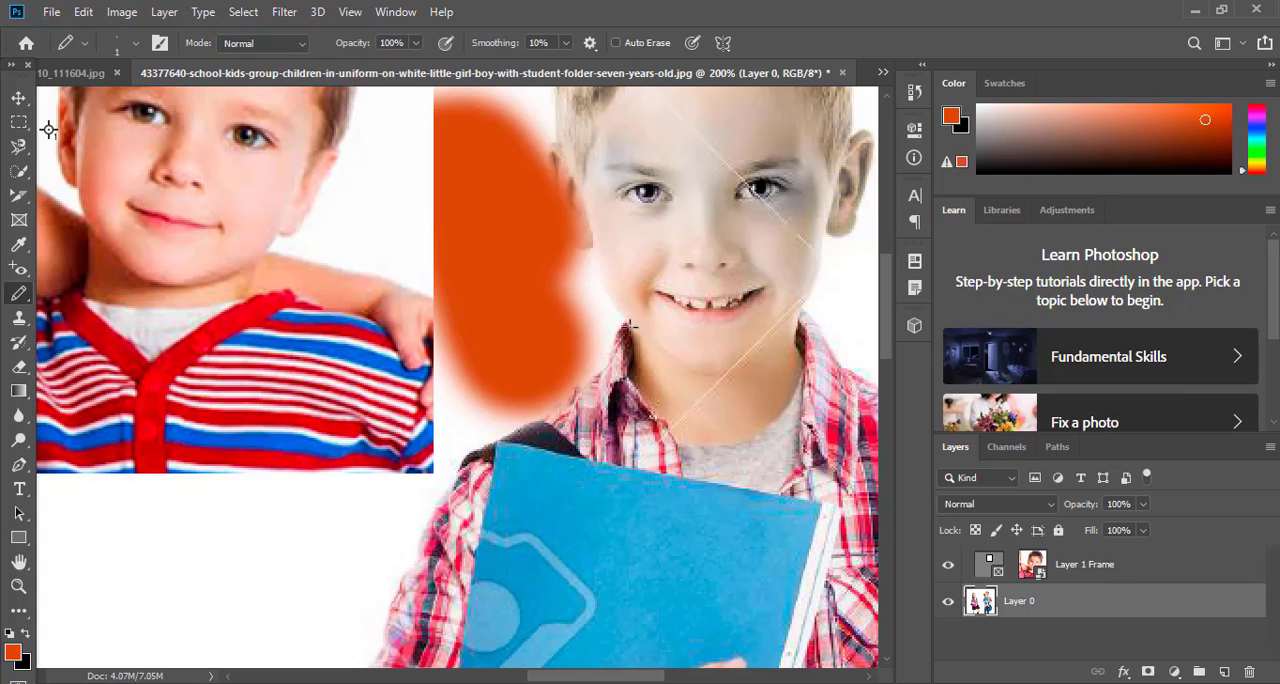
mouse_move(630, 325)
mouse_down()
mouse_move(682, 234)
mouse_move(693, 298)
mouse_move(732, 297)
mouse_move(706, 275)
mouse_move(712, 263)
mouse_move(688, 320)
mouse_up()
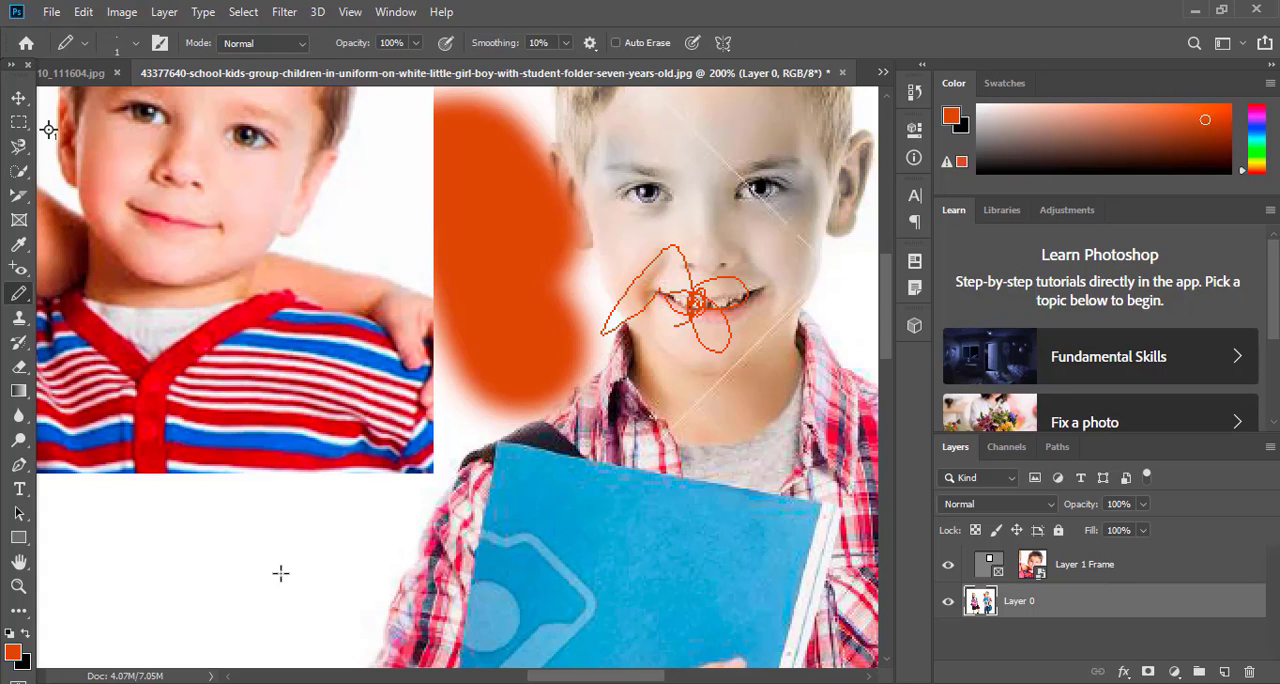
mouse_move(415, 503)
mouse_down()
mouse_move(356, 532)
mouse_move(400, 598)
mouse_up()
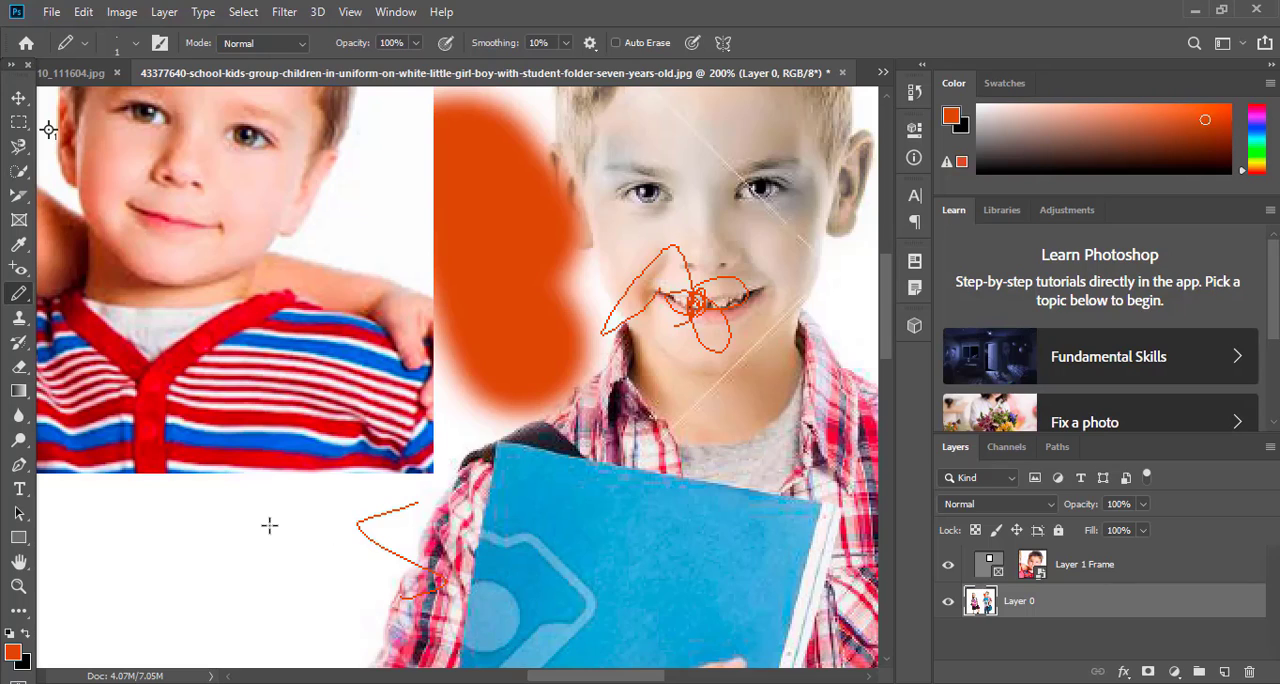
drag(268, 523, 276, 535)
mouse_move(202, 607)
mouse_down()
mouse_move(208, 545)
mouse_move(160, 514)
mouse_up()
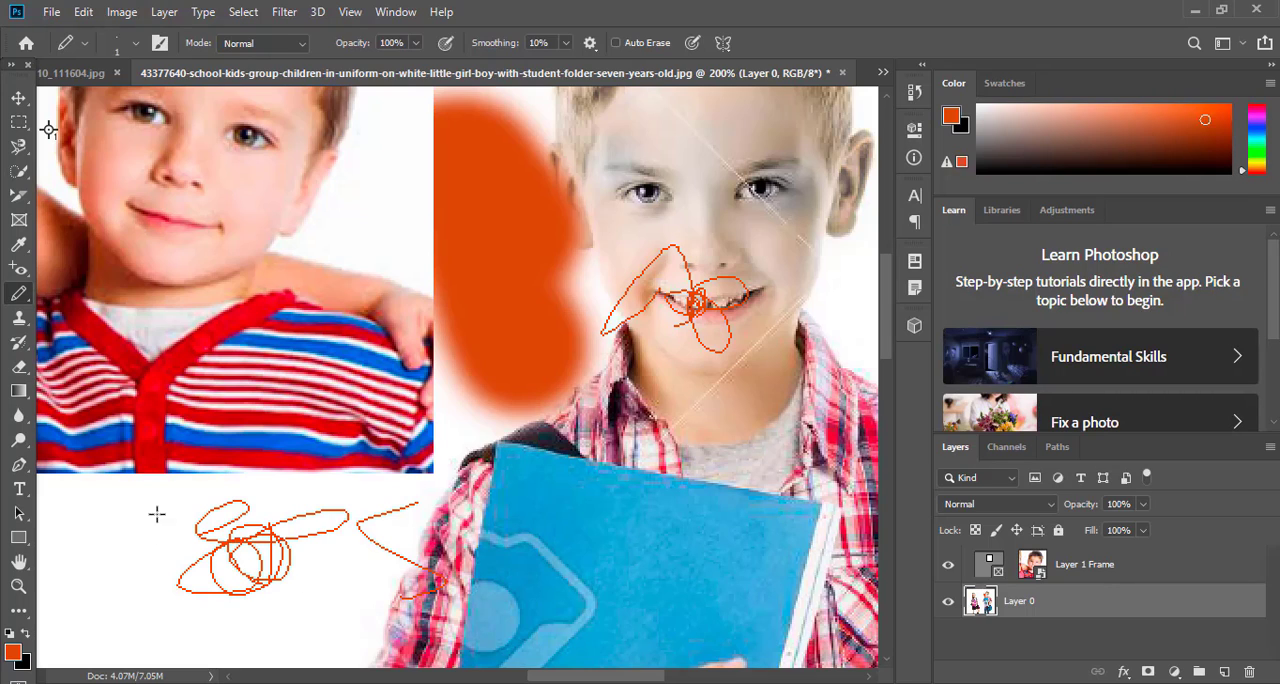
Recolor the standing boy's face, hair, collar and part of his blue folder orange with the Color Replacement tool
right_click(12, 292)
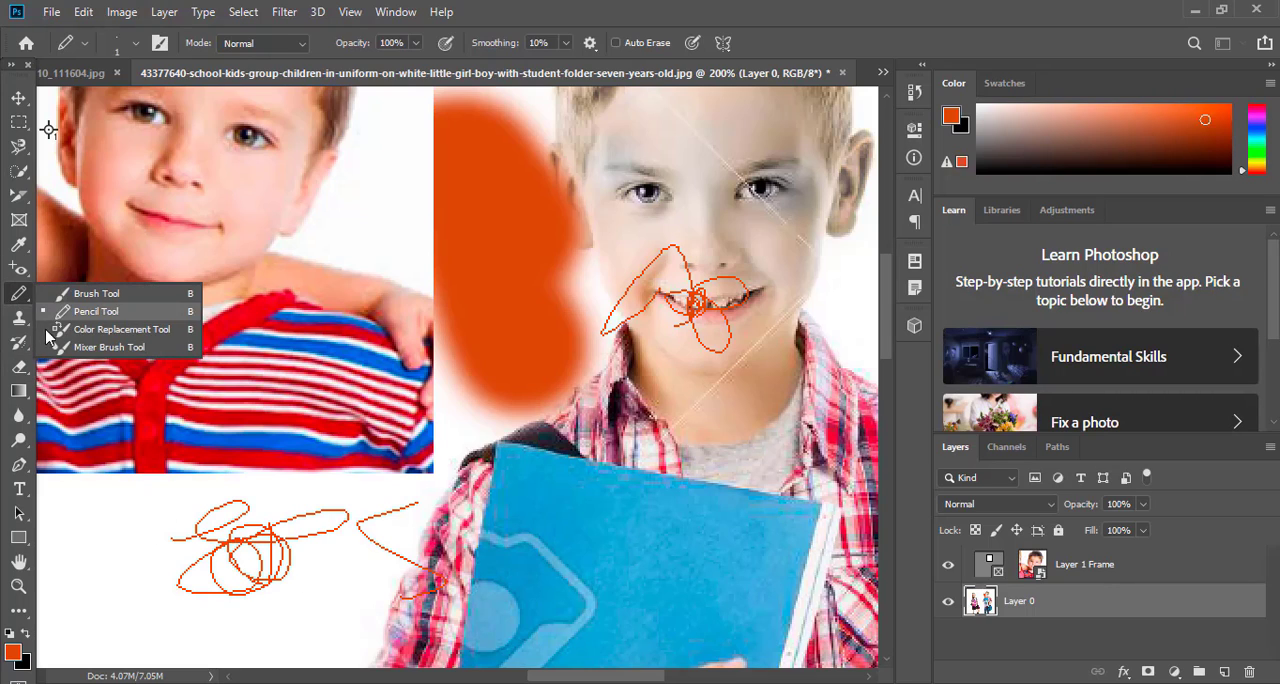
click(116, 330)
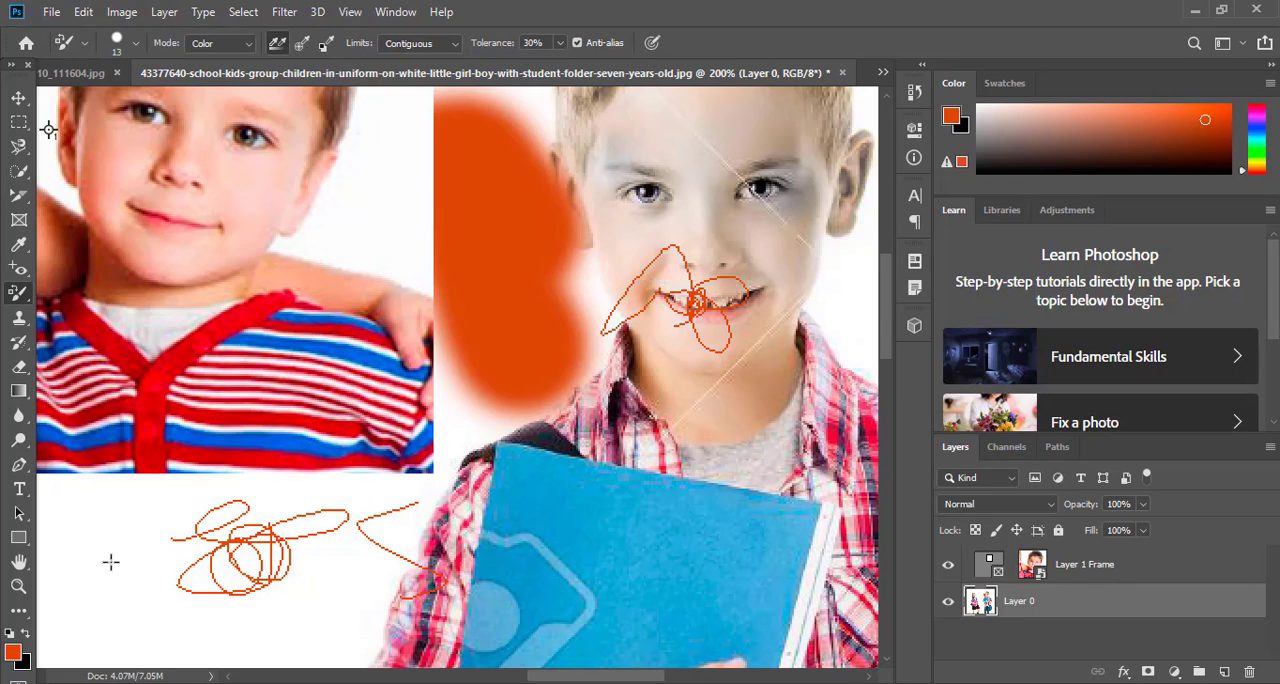
mouse_move(581, 474)
mouse_down()
mouse_move(595, 436)
mouse_move(537, 485)
mouse_move(683, 397)
mouse_move(515, 539)
mouse_move(488, 546)
mouse_move(689, 467)
mouse_move(688, 478)
mouse_move(697, 410)
mouse_up()
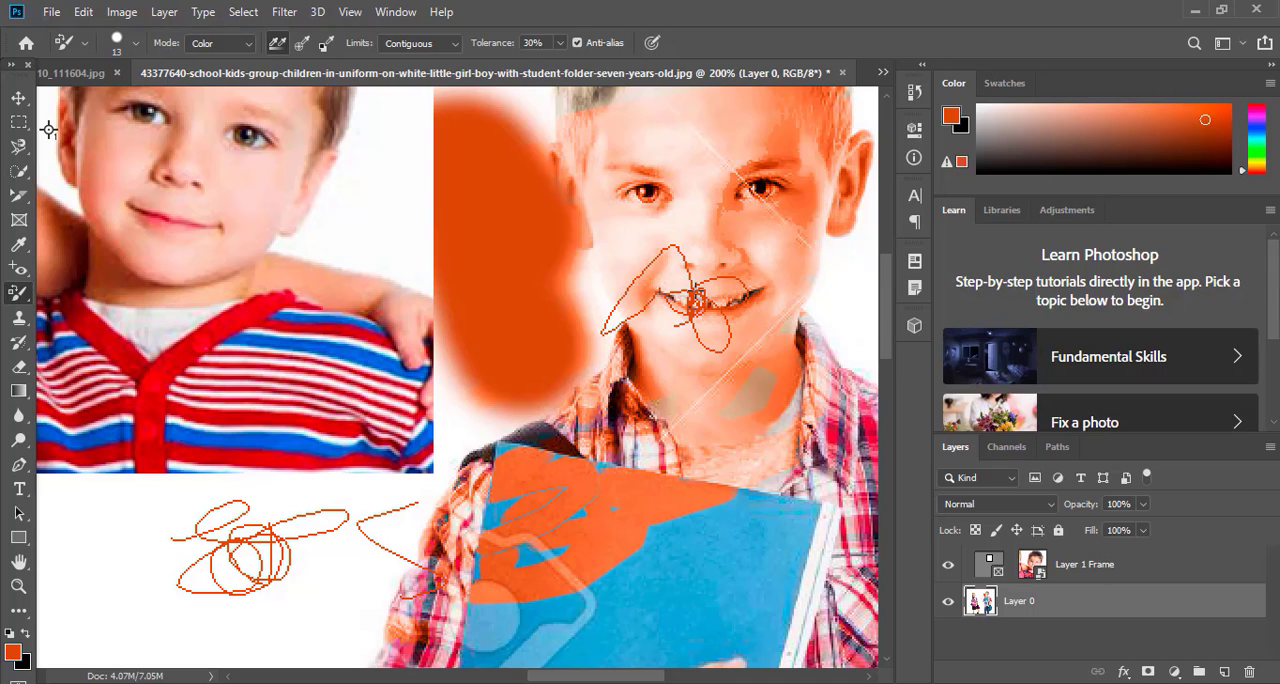
Smear the girl's long hair, jaw and jacket shoulder into the white background with the Mixer Brush tool at size 275
right_click(18, 292)
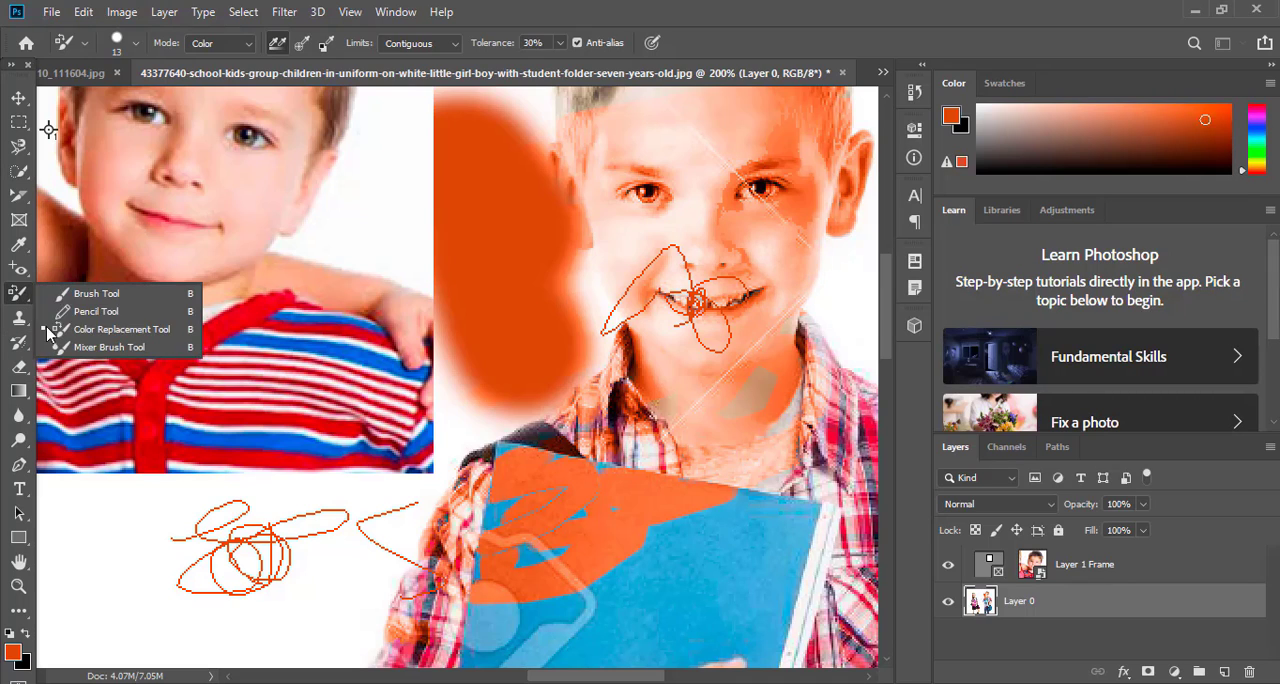
click(102, 348)
scroll(663, 496, down, 1)
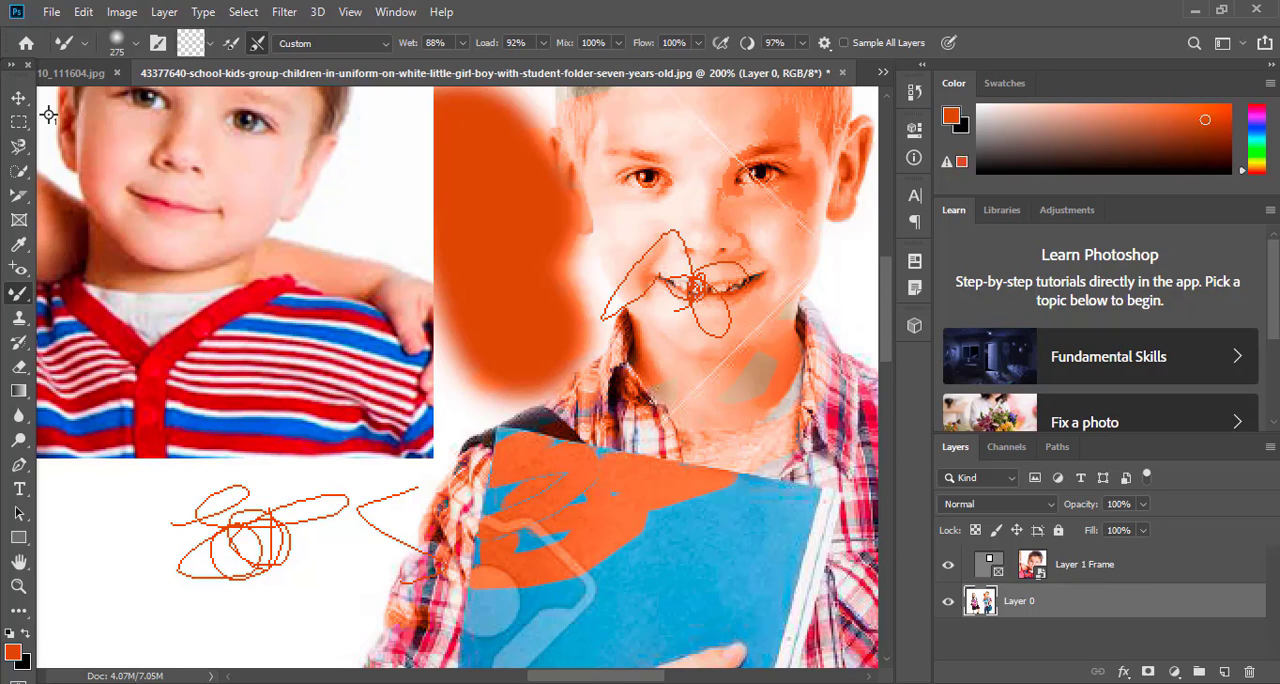
drag(583, 676, 444, 676)
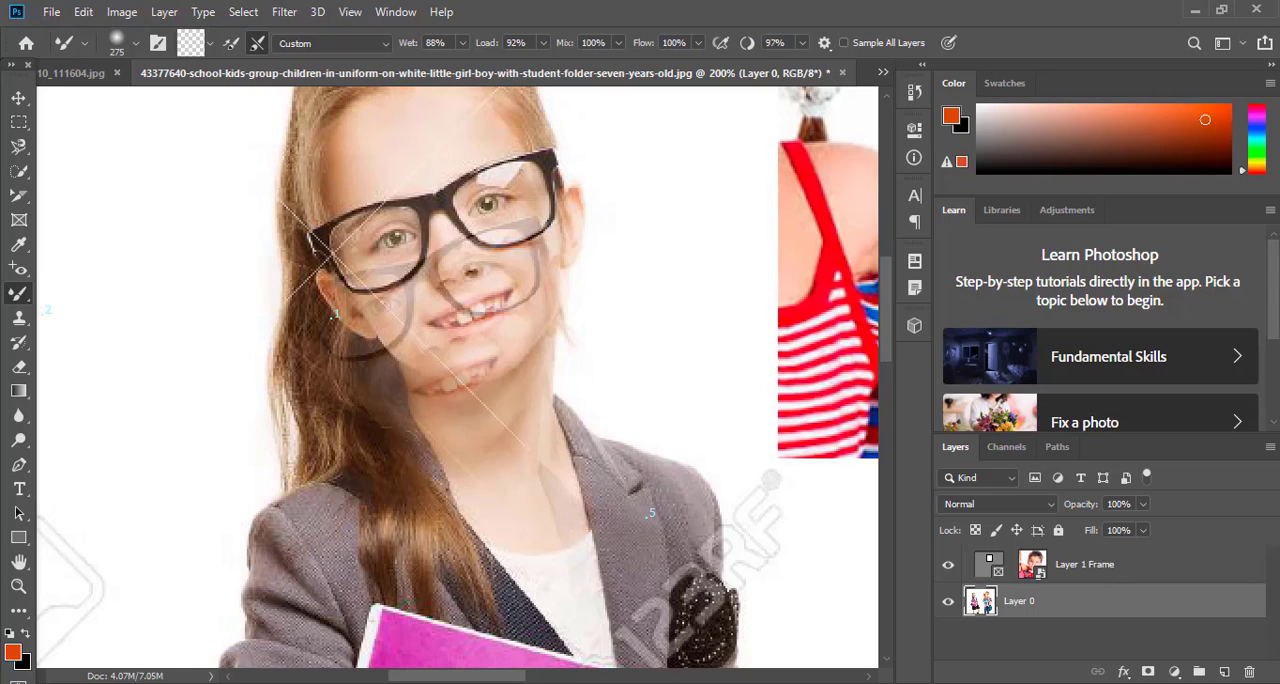
right_click(18, 293)
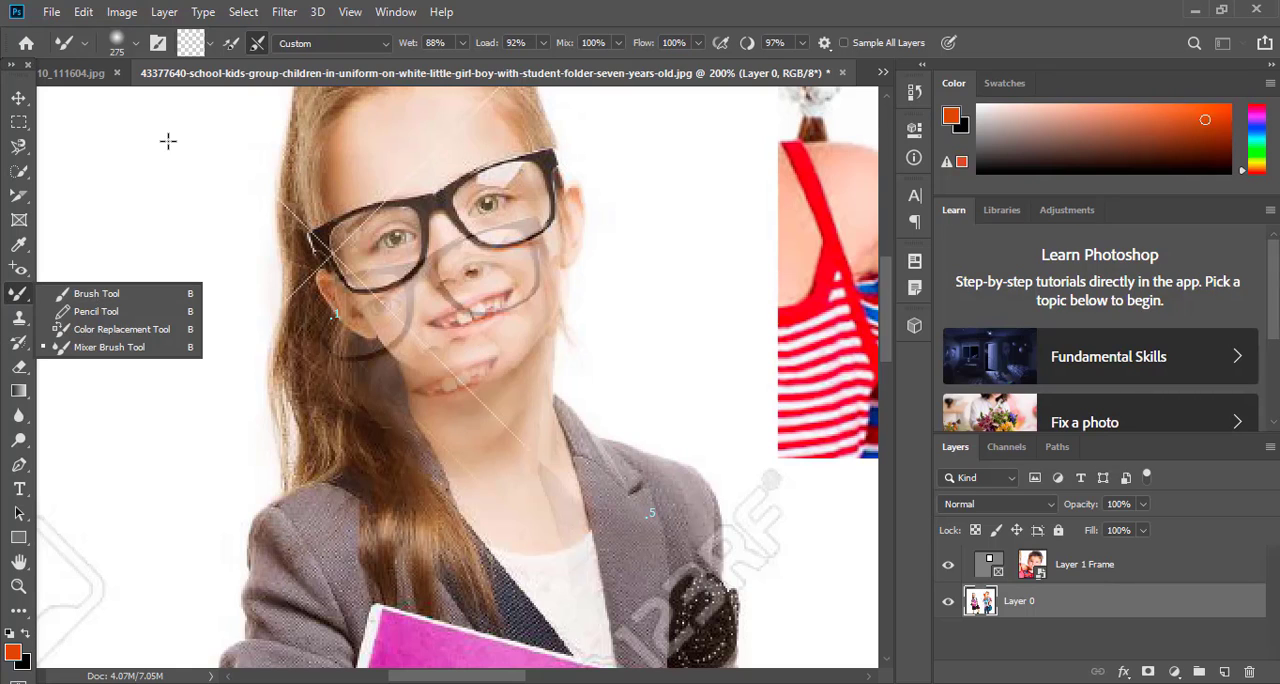
mouse_move(168, 141)
mouse_down()
mouse_move(136, 402)
mouse_move(36, 532)
mouse_move(127, 481)
mouse_move(226, 361)
mouse_move(227, 510)
mouse_move(183, 371)
mouse_move(130, 406)
mouse_move(193, 427)
mouse_move(163, 387)
mouse_up()
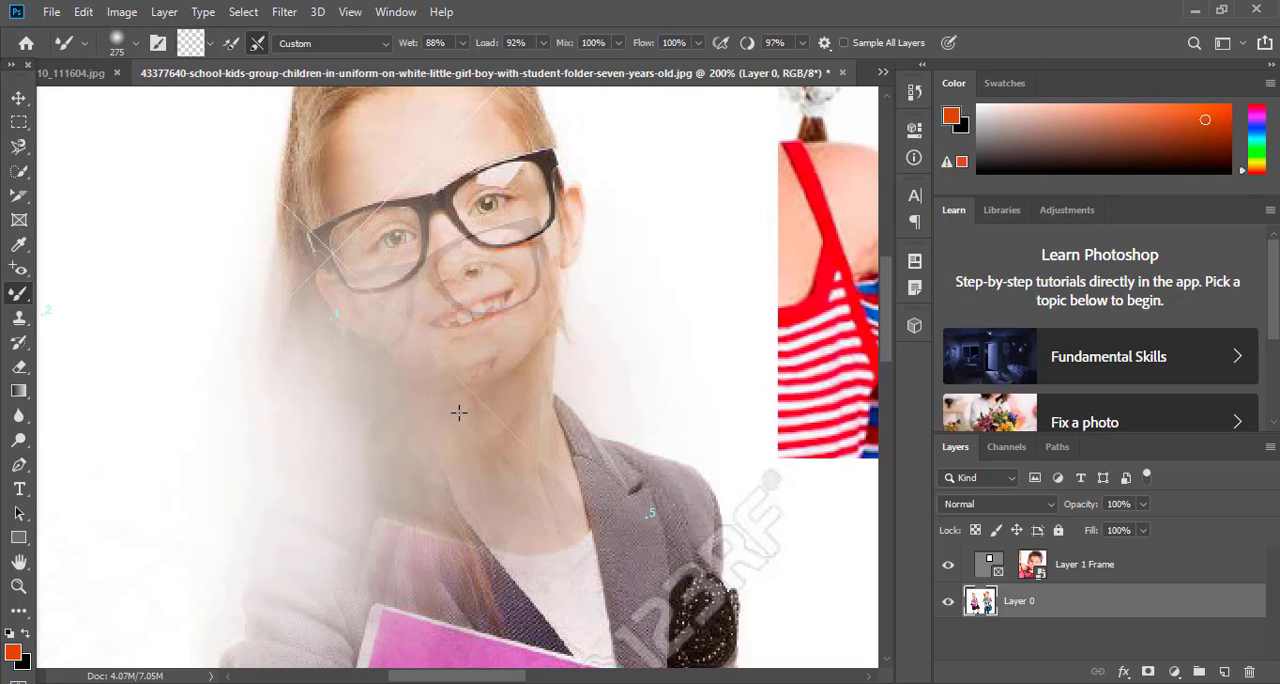
right_click(19, 295)
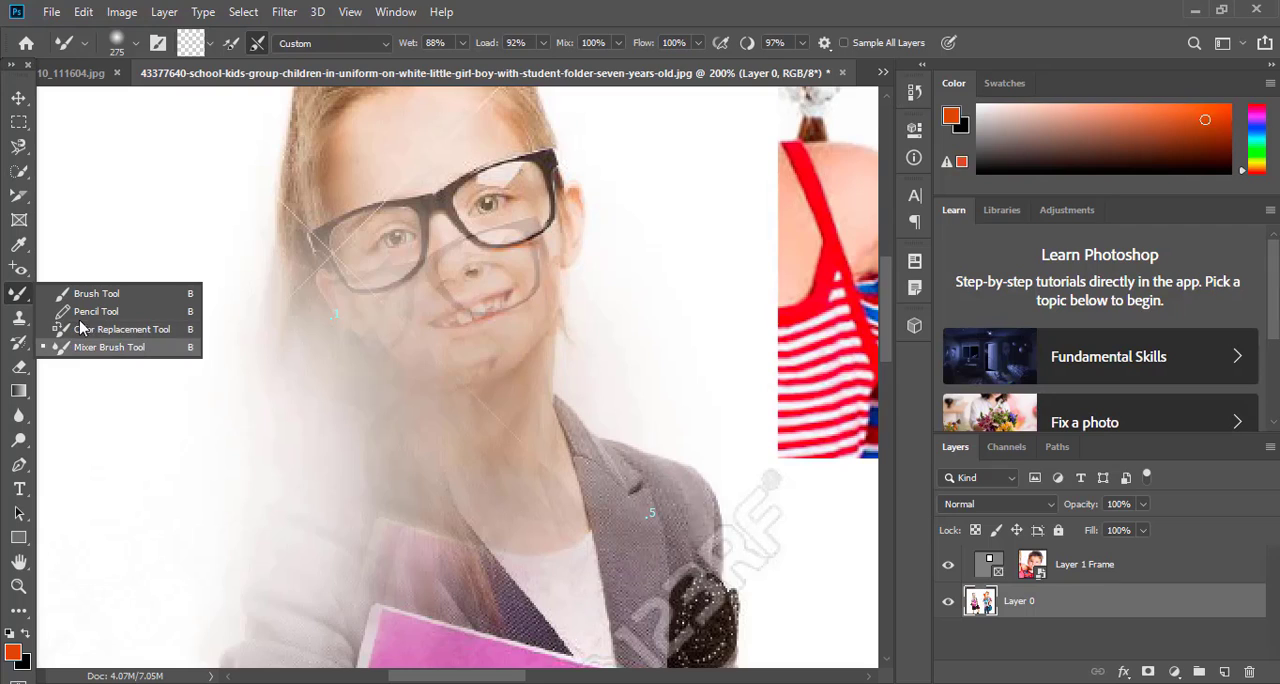